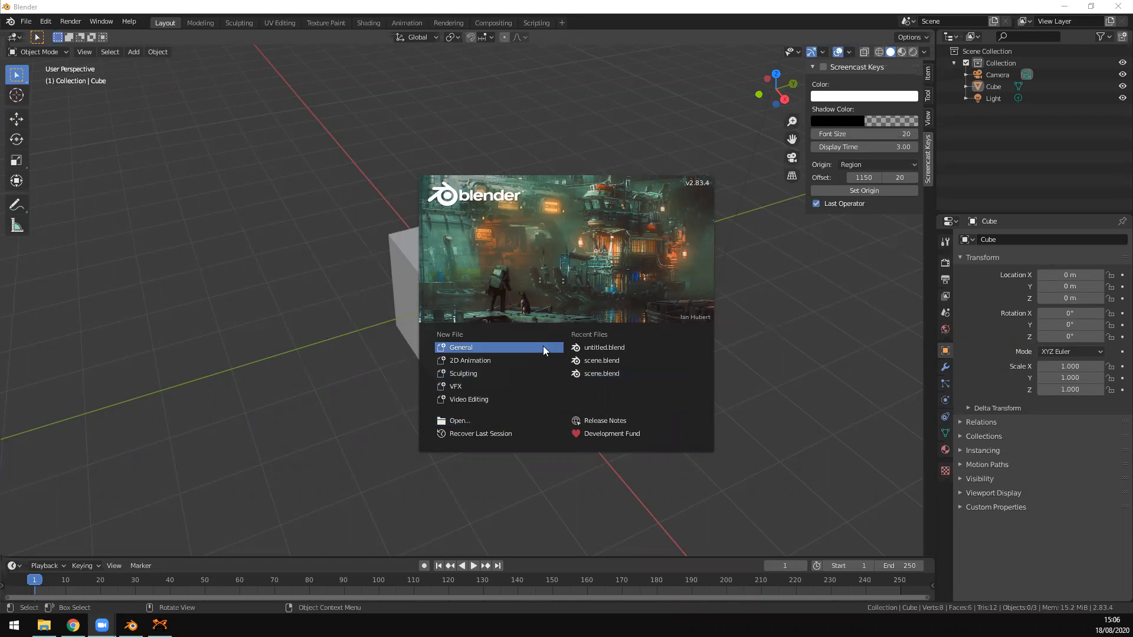
- Dismiss the splash screen and enable the Screencast Keys display
left_click(764, 354)
middle_click_drag(545, 387, 534, 362)
scroll(529, 358, "up", 3)
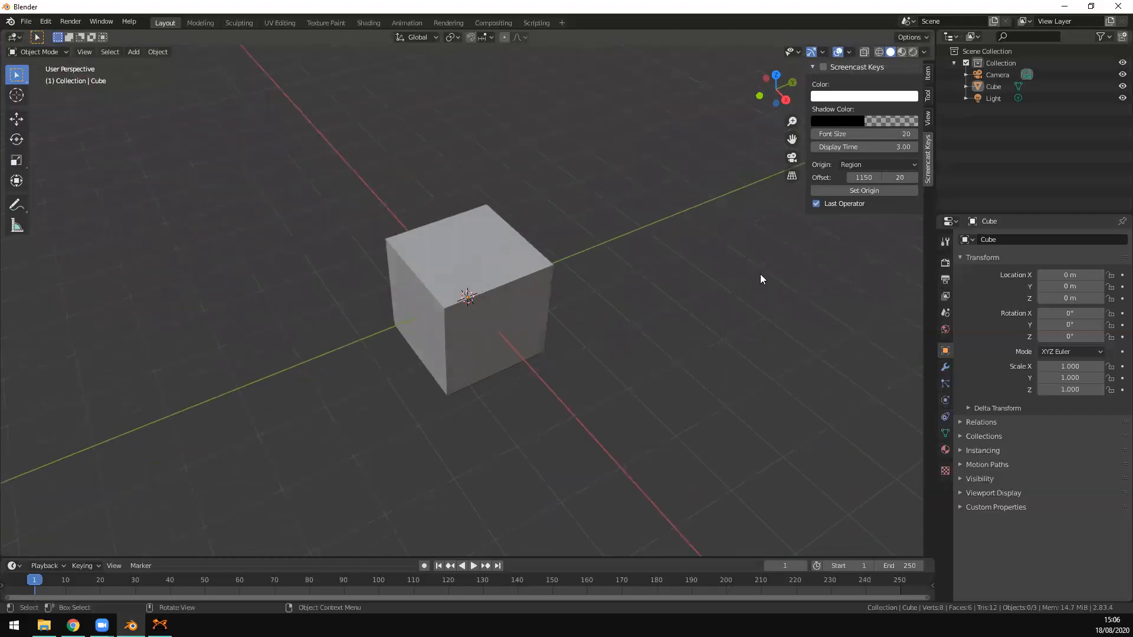
left_click(824, 67)
- Select the default cube and inspect the scene around it from several angles
left_click(512, 347)
middle_click_drag(834, 442, 708, 472)
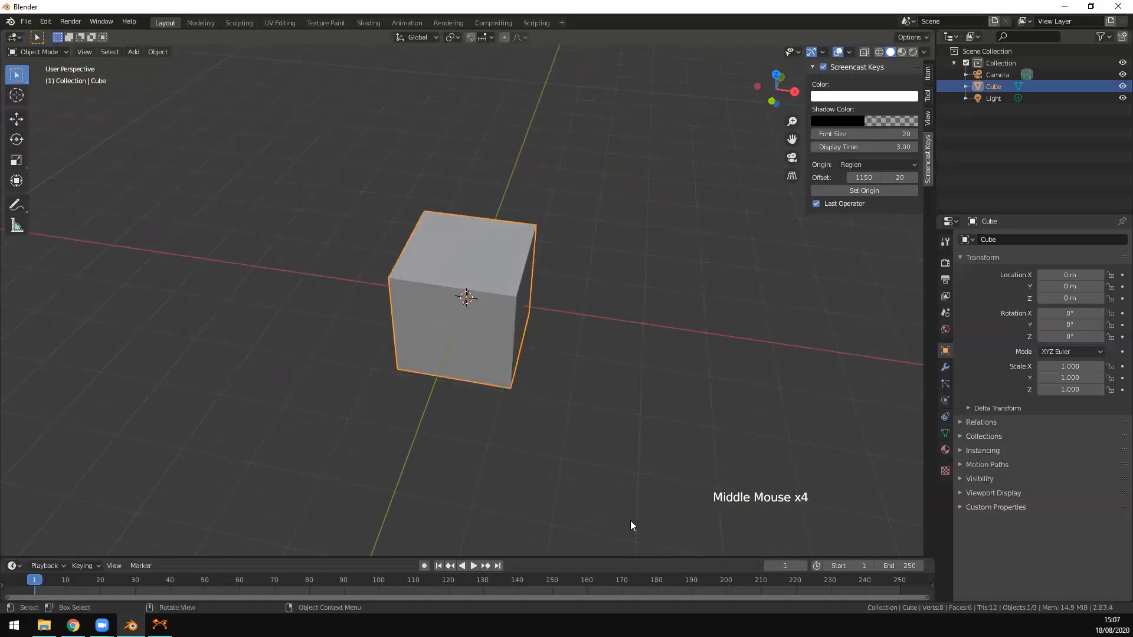
middle_click_drag(671, 469, 668, 359)
scroll(609, 387, "down", 4)
middle_click_drag(609, 386, 451, 353)
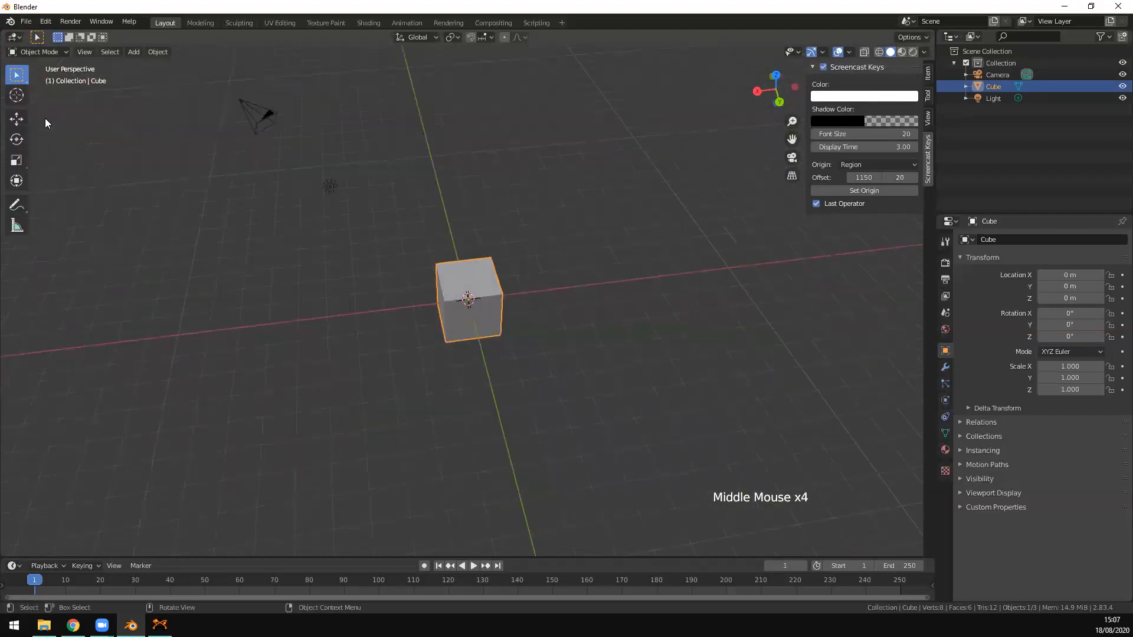
middle_click_drag(349, 396, 48, 234)
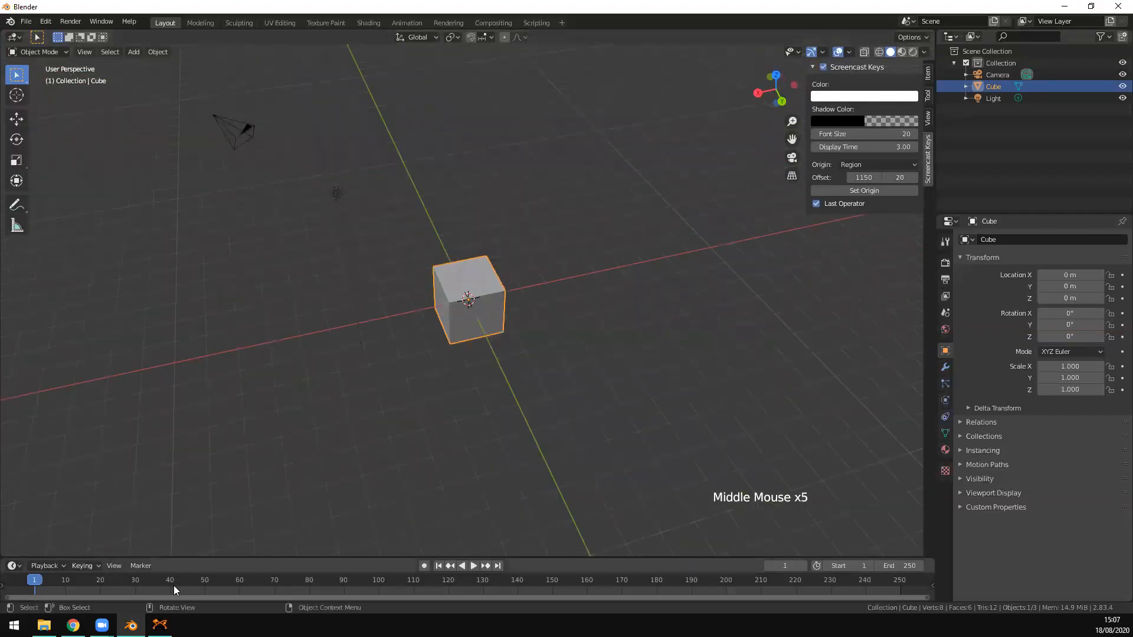
middle_click_drag(548, 328, 465, 318)
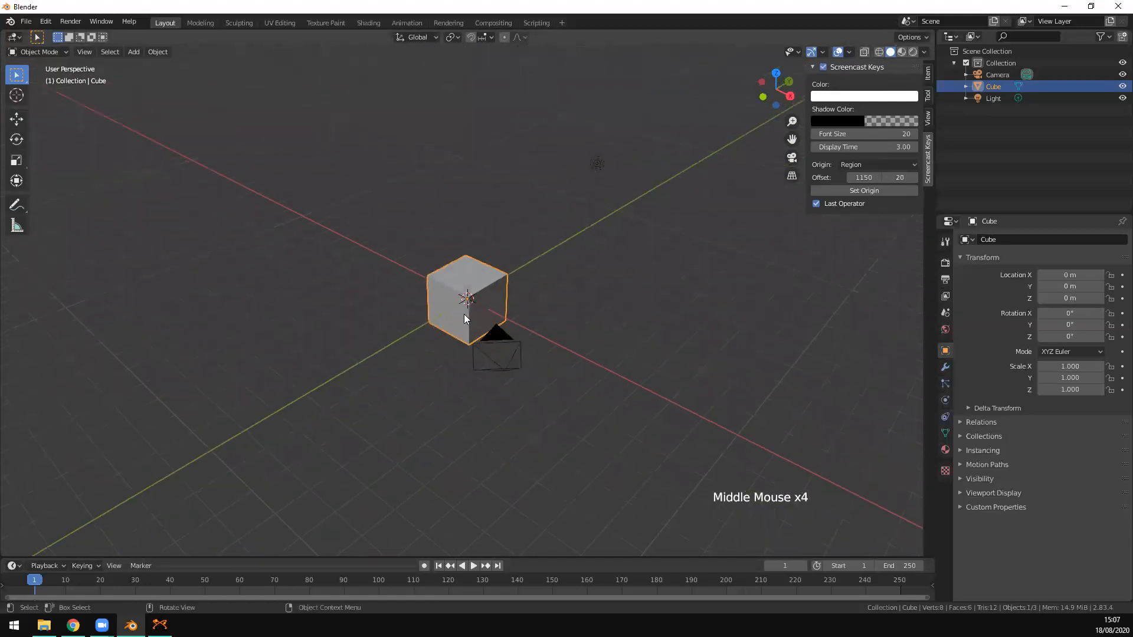
- Examine the default objects by selecting the light, the camera and the cube in the viewport
left_click(598, 166)
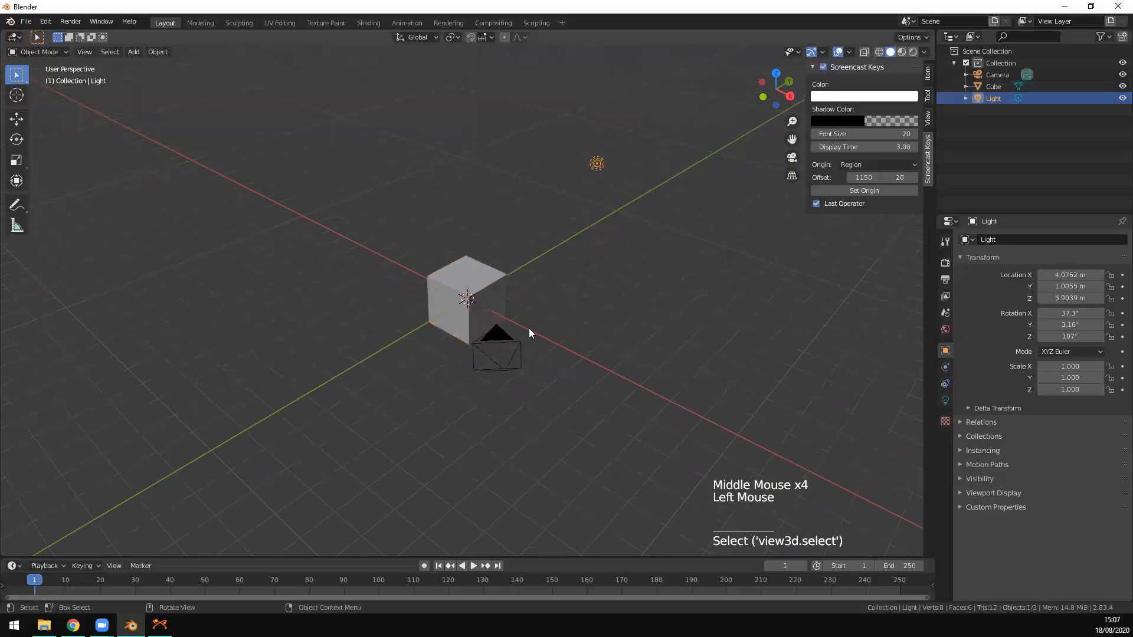
left_click(497, 338)
middle_click_drag(552, 371, 595, 370)
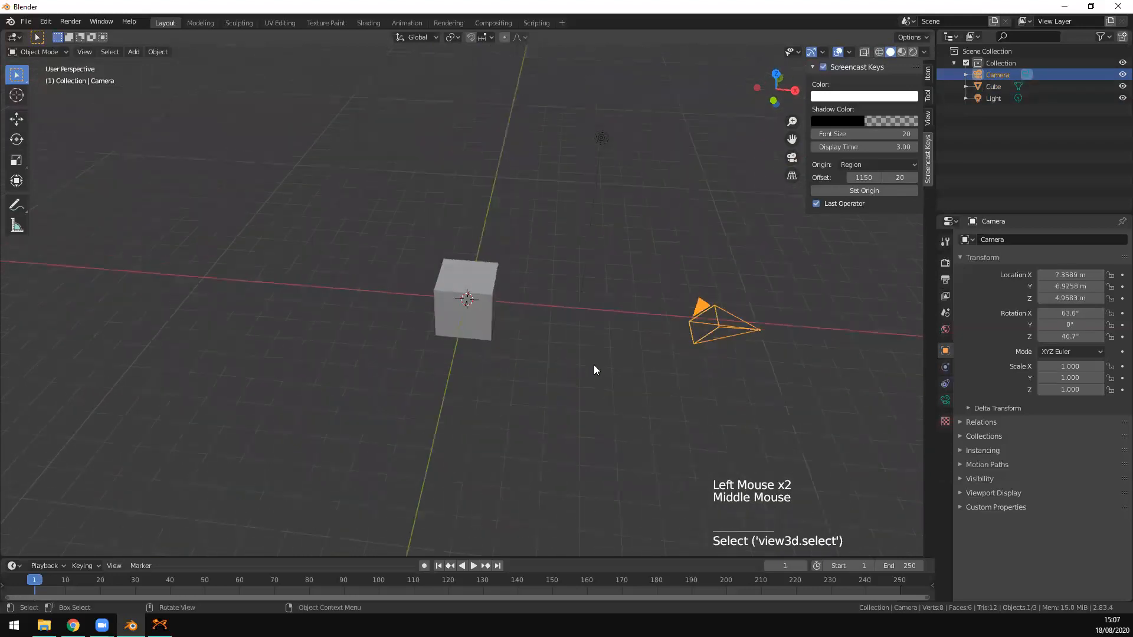
left_click(465, 303)
left_click(602, 137)
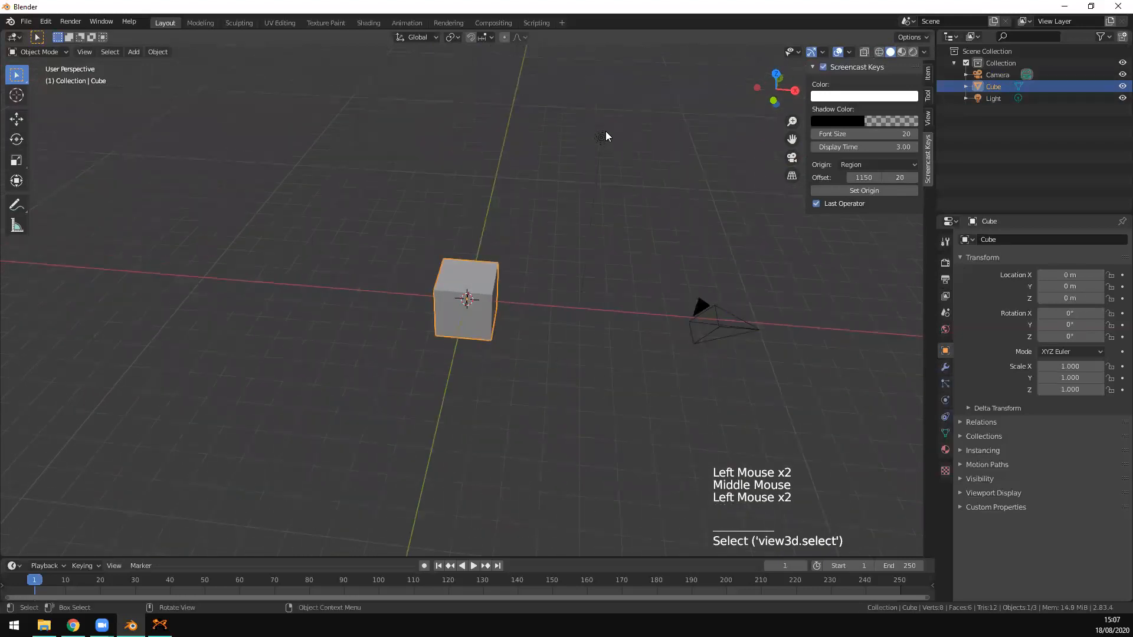
left_click(702, 316)
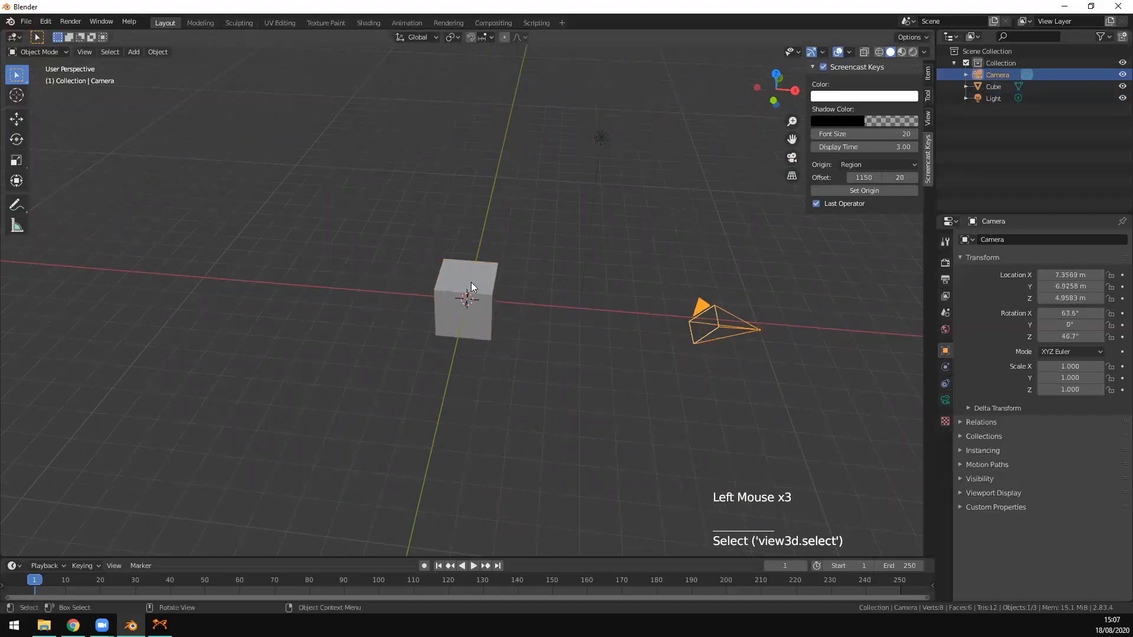
left_click(471, 283)
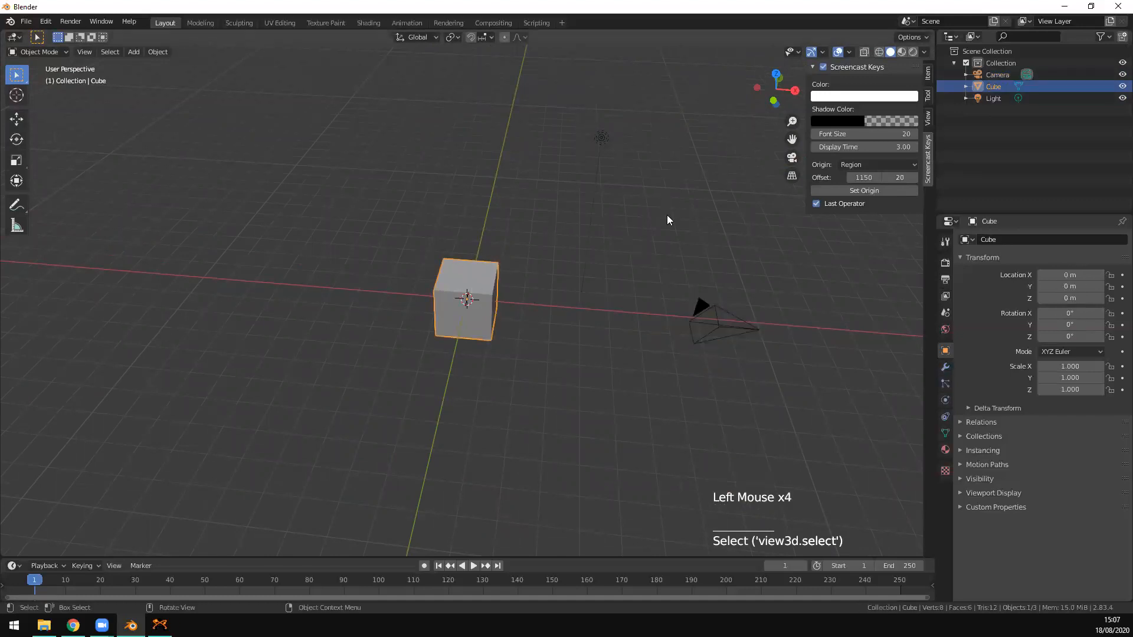
- Examine how the camera, cube and light are listed in the scene collection by selecting them there
left_click(996, 74)
left_click(993, 86)
left_click(992, 98)
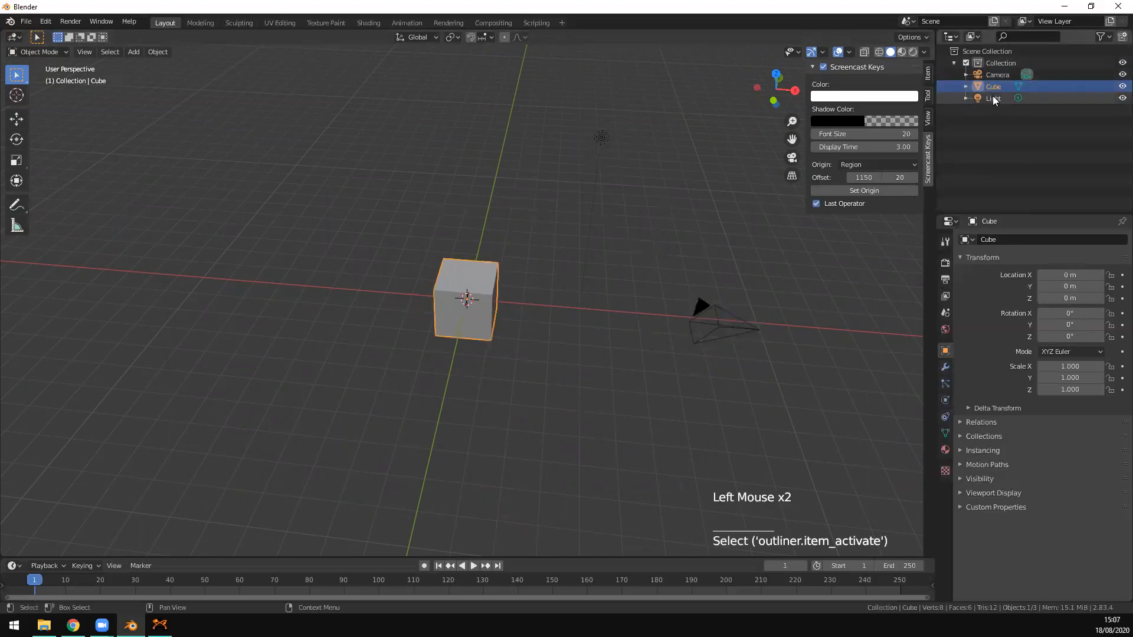
left_click(993, 87)
left_click(995, 76)
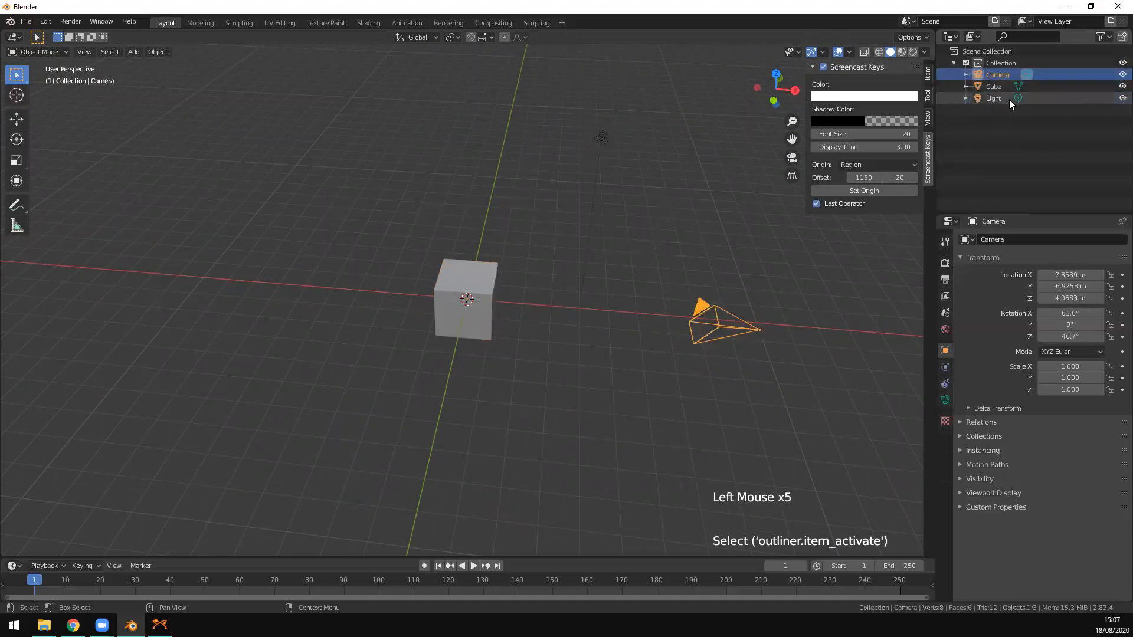
middle_click_drag(781, 251, 728, 273)
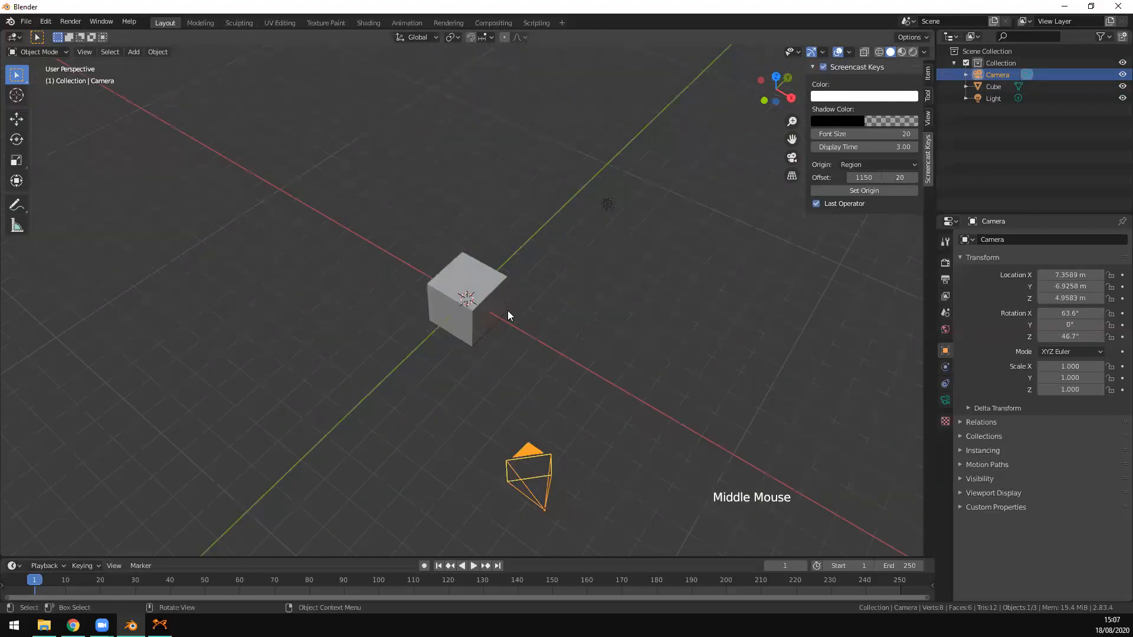
- Delete the default cube from the scene
left_click(485, 288)
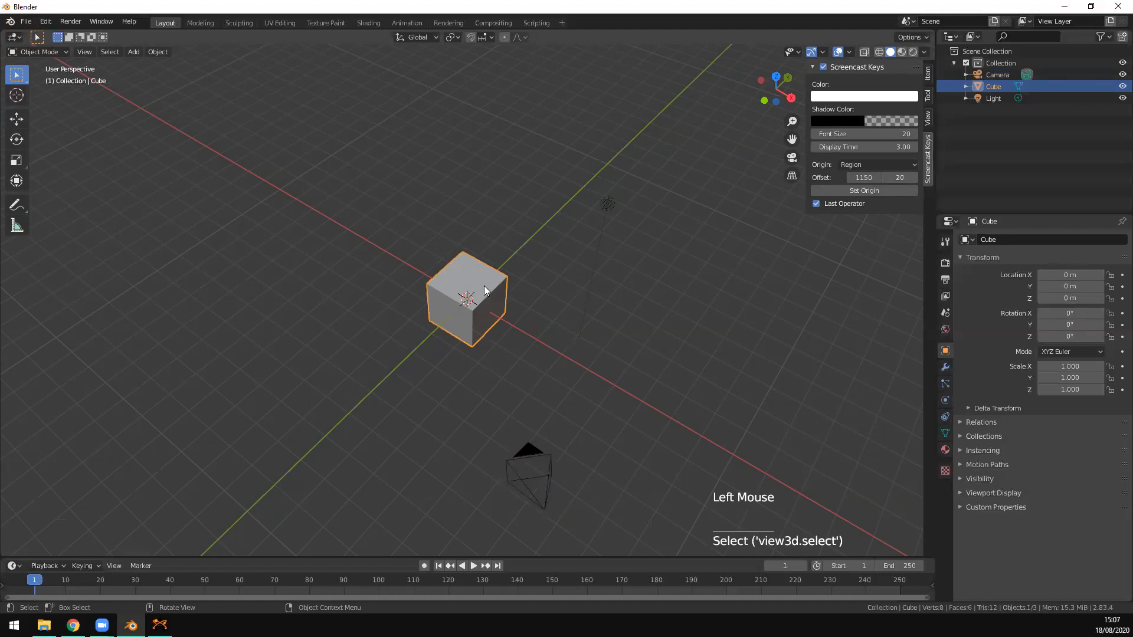
key("Delete")
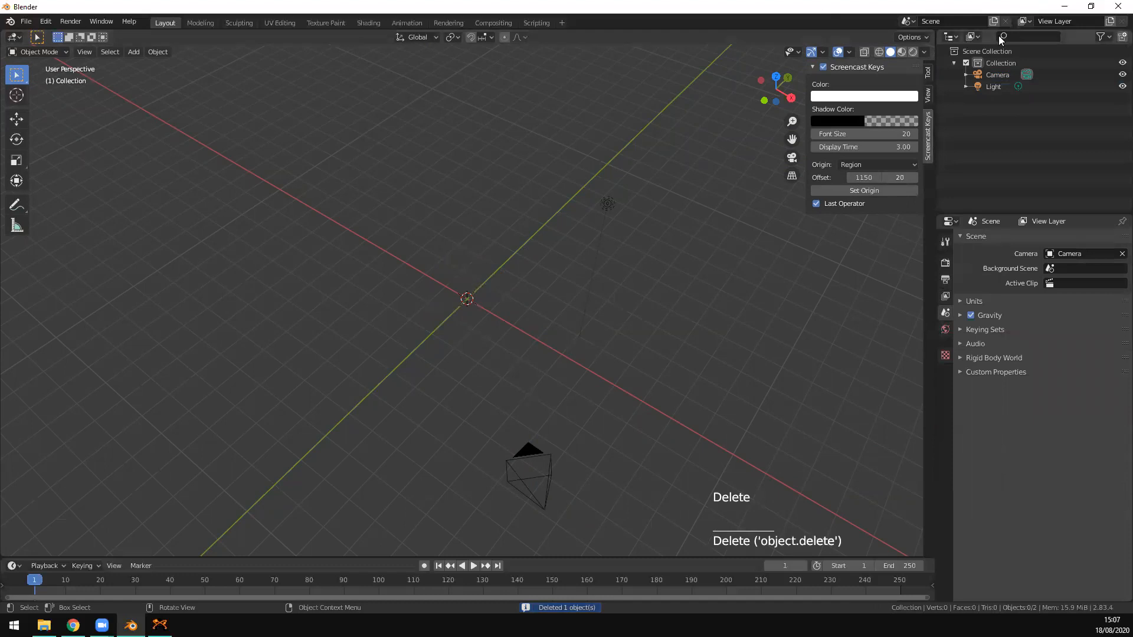
middle_click_drag(541, 369, 597, 343)
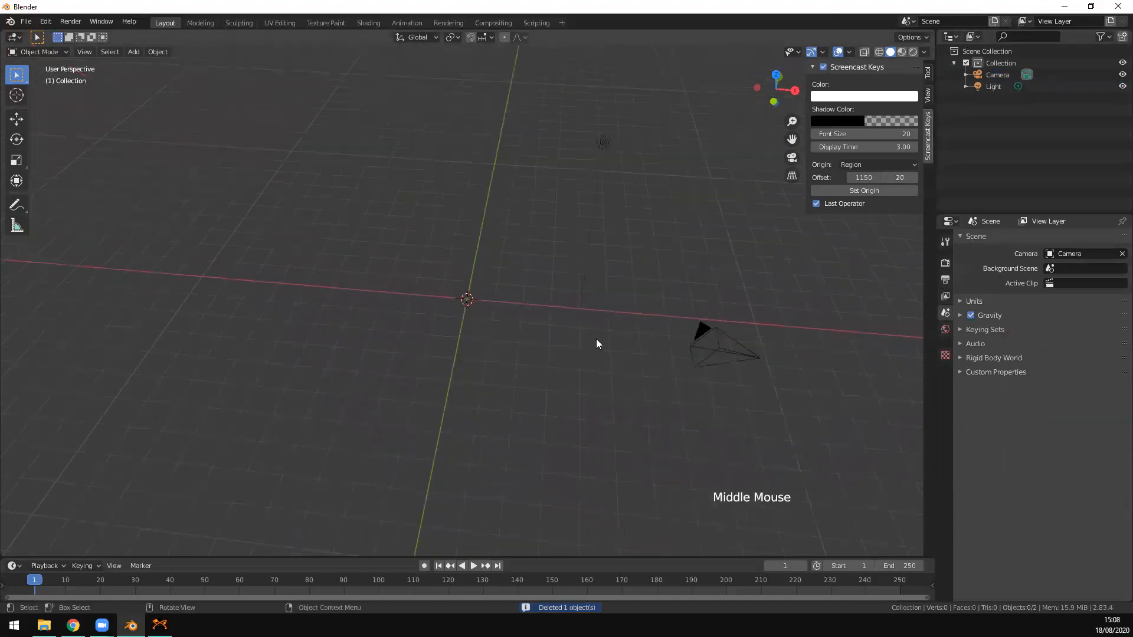
middle_click_drag(695, 272, 680, 288)
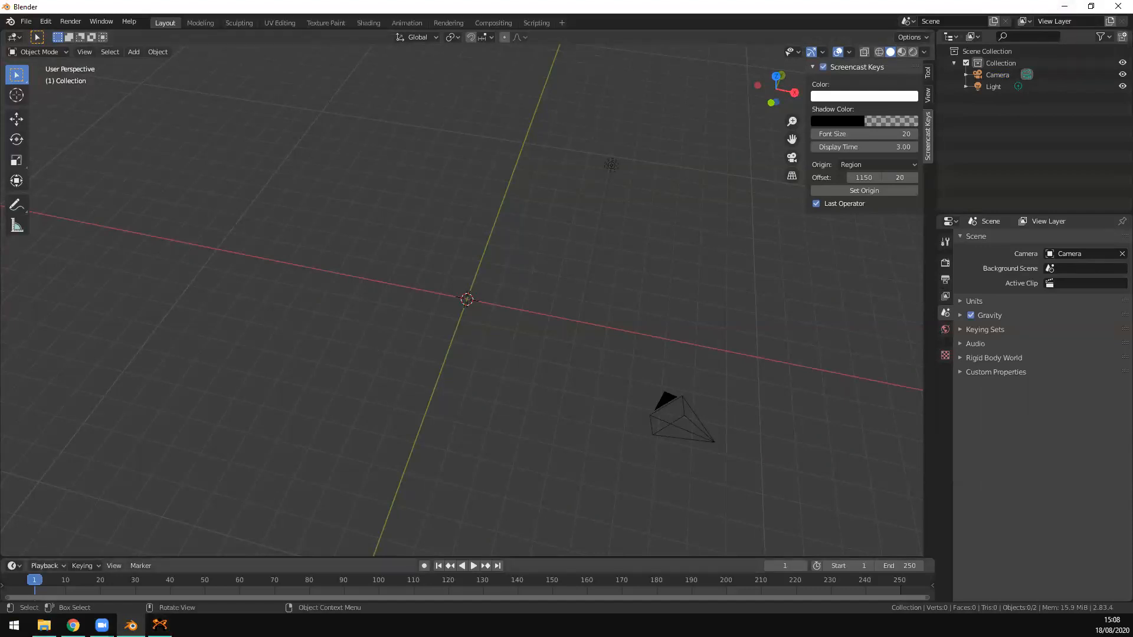
- Switch to Avogadro and draw a carbon atom double-bonded to an oxygen atom, with hydrogens adjusted automatically
left_click(159, 625)
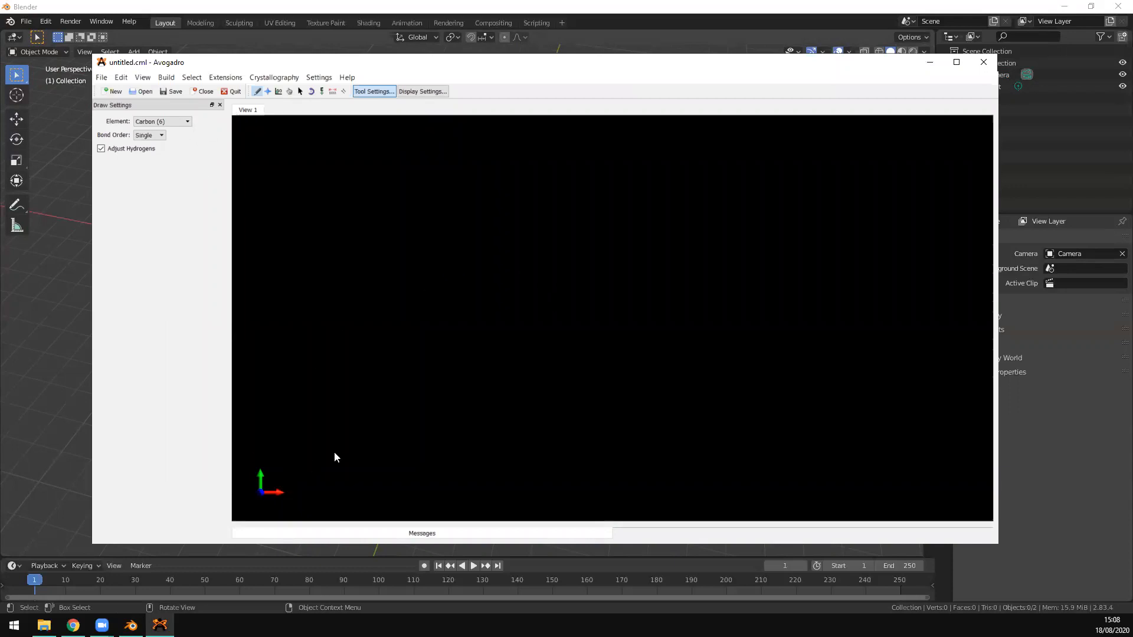
left_click(327, 415)
left_click(185, 122)
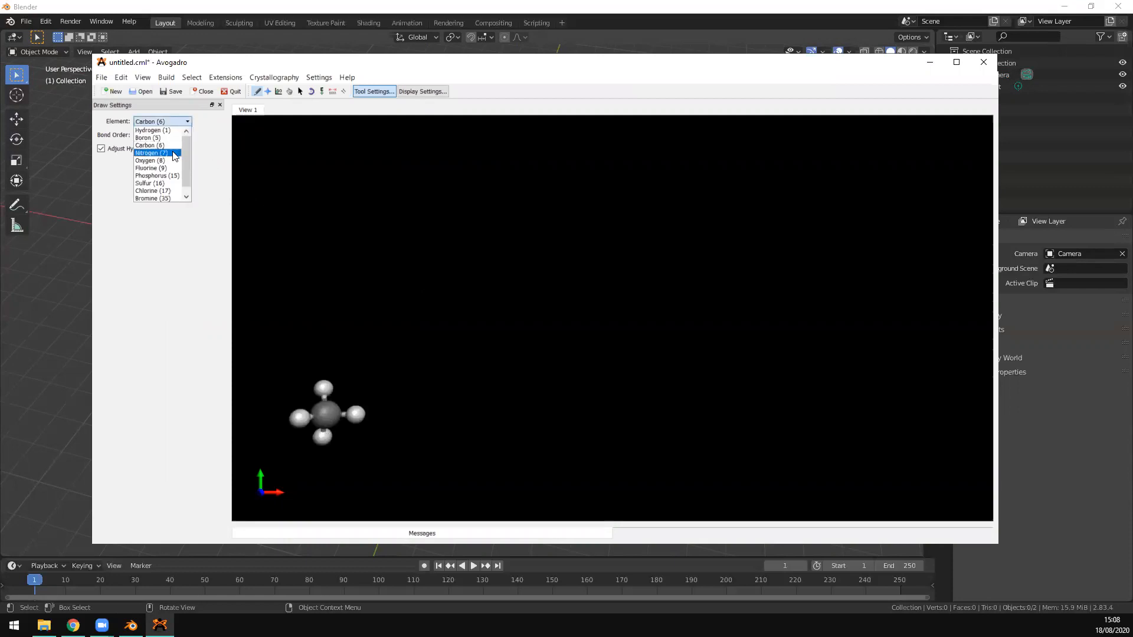
left_click(159, 161)
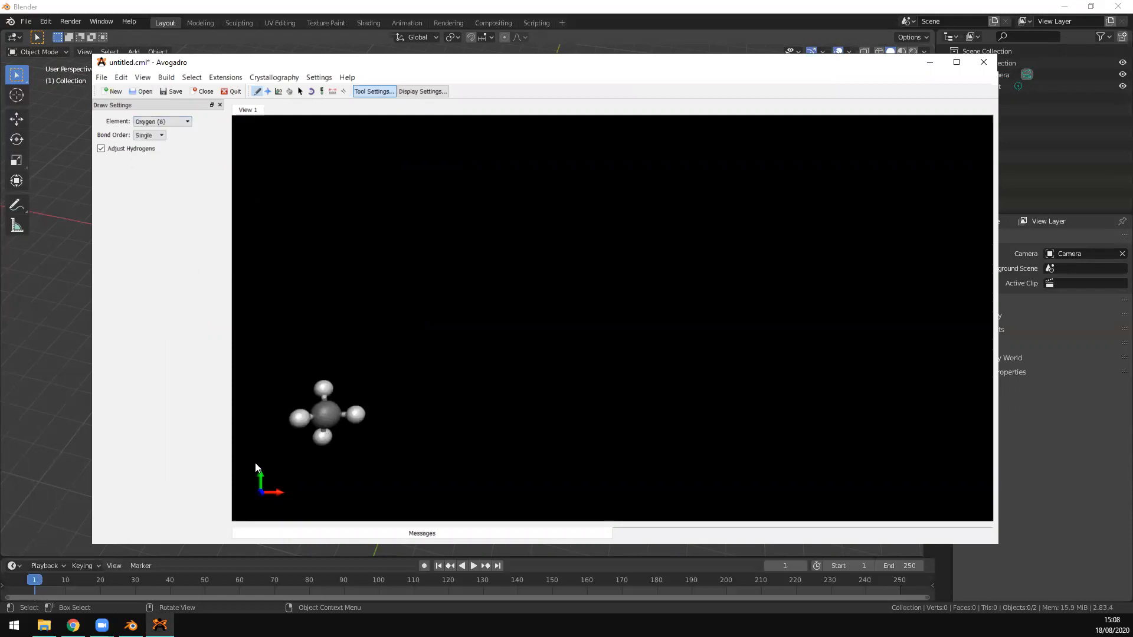
left_click_drag(328, 422, 327, 426)
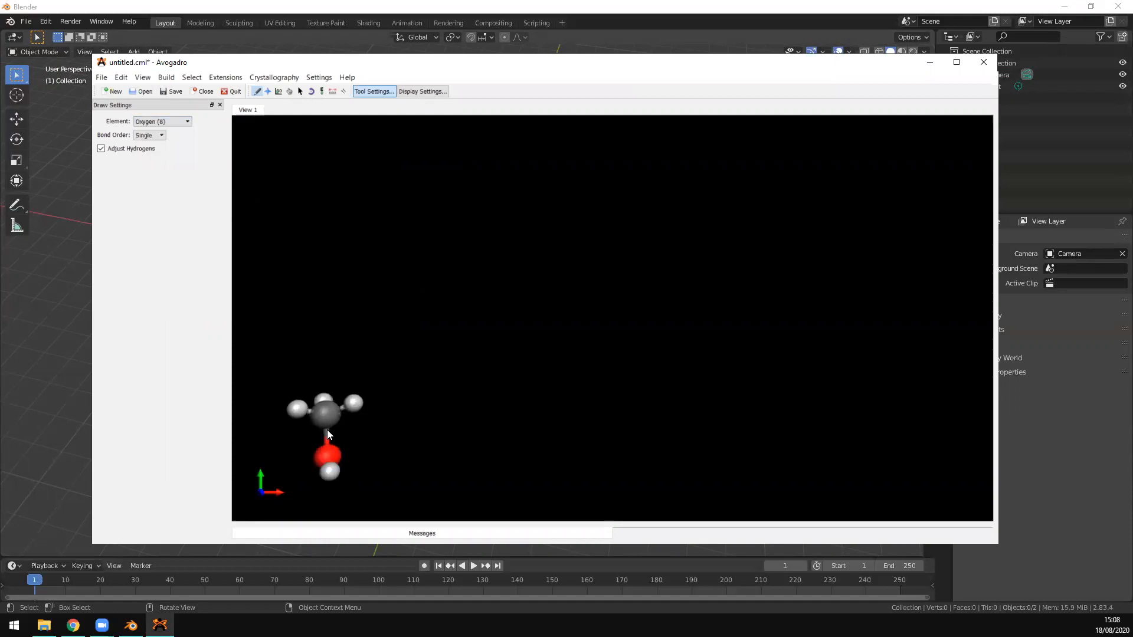
left_click(325, 444)
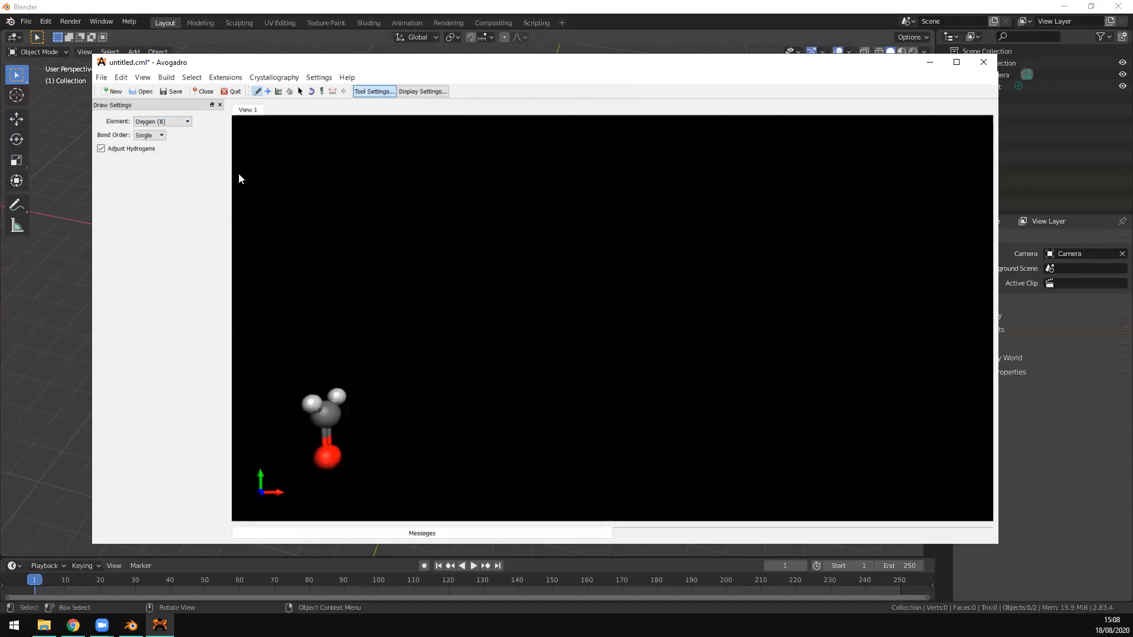
- Delete both hydrogen atoms attached to the carbon, leaving only carbon and oxygen
left_click(300, 91)
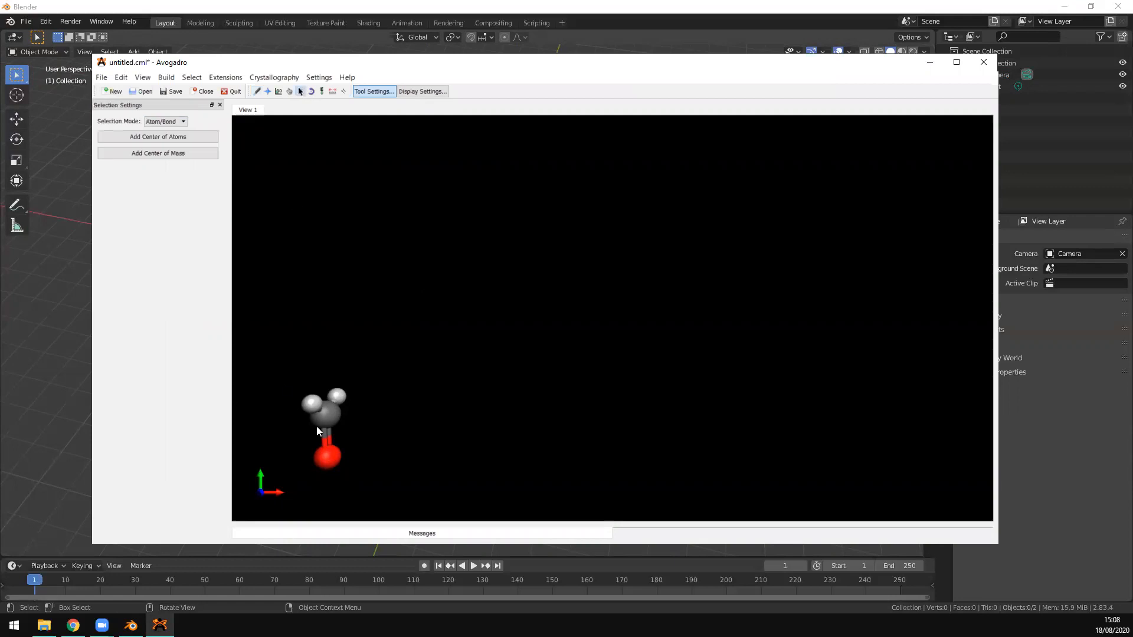
left_click(336, 395)
key("Delete")
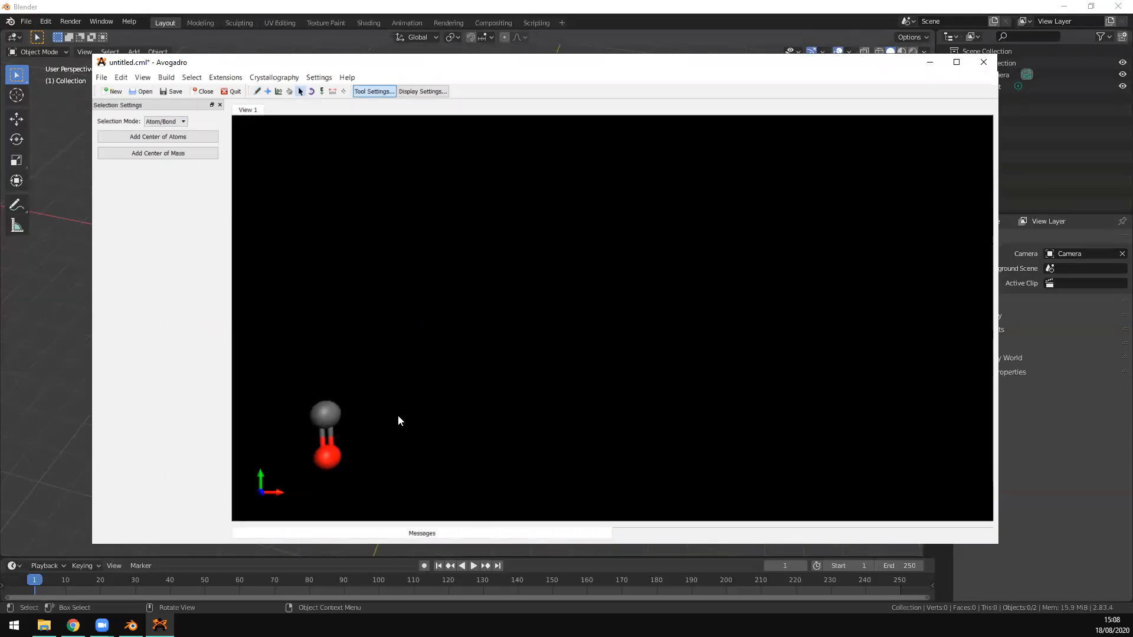
- Auto-optimize the molecule's geometry with the UFF force field and Steepest Descent algorithm, and stop the optimization
left_click(322, 91)
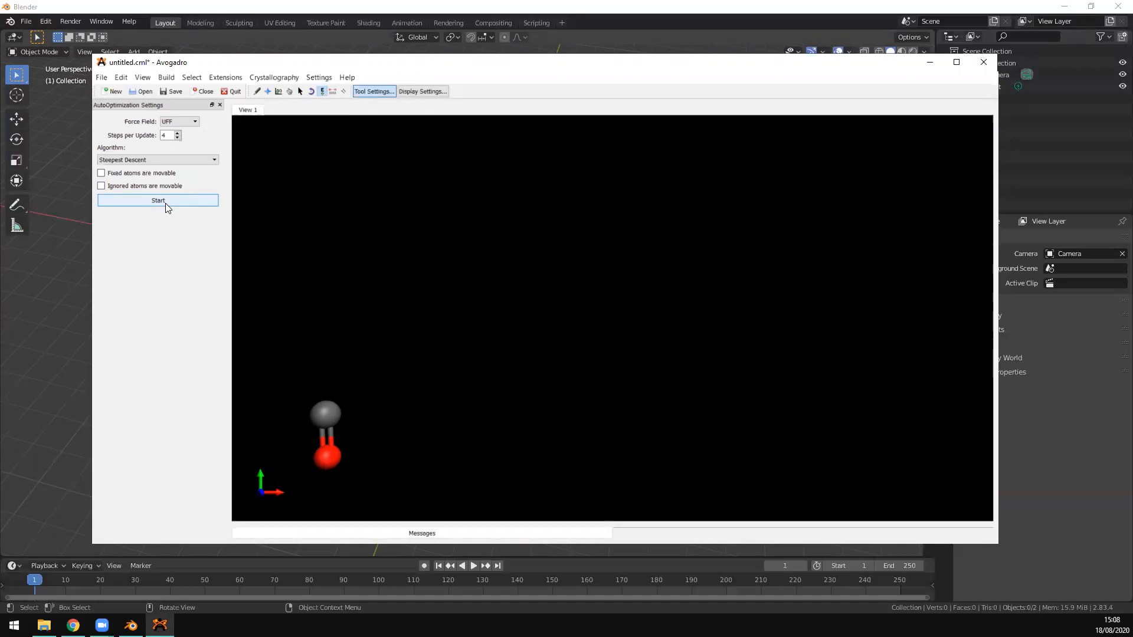
left_click(150, 201)
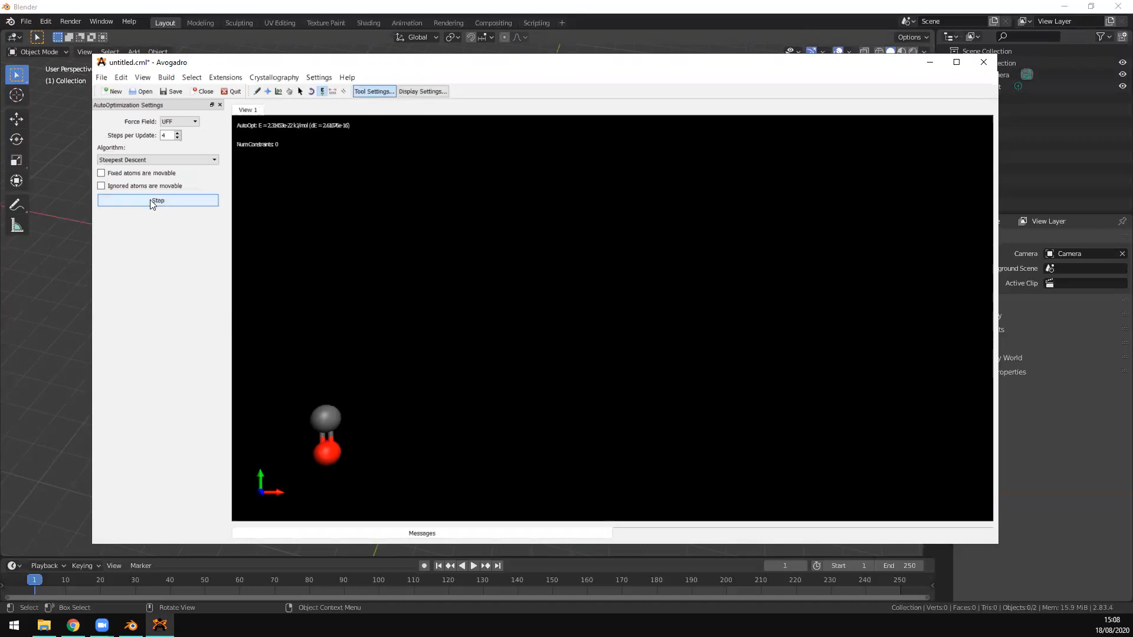
left_click(164, 203)
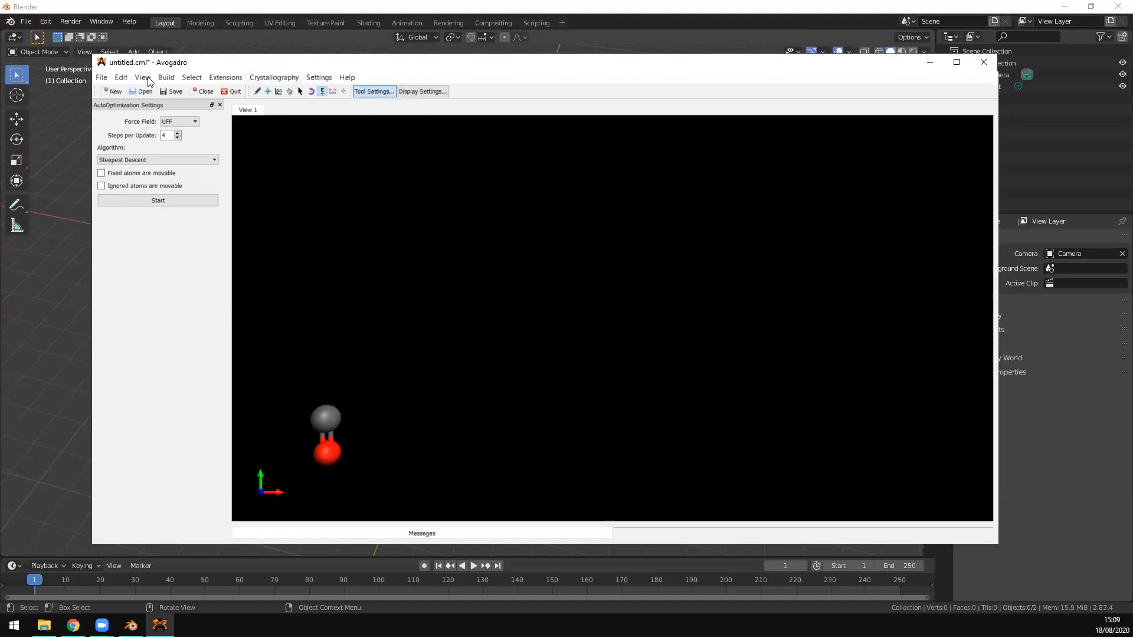
- Save the molecule as co.pdb in the aveth folder on the Desktop and close Avogadro
left_click(103, 79)
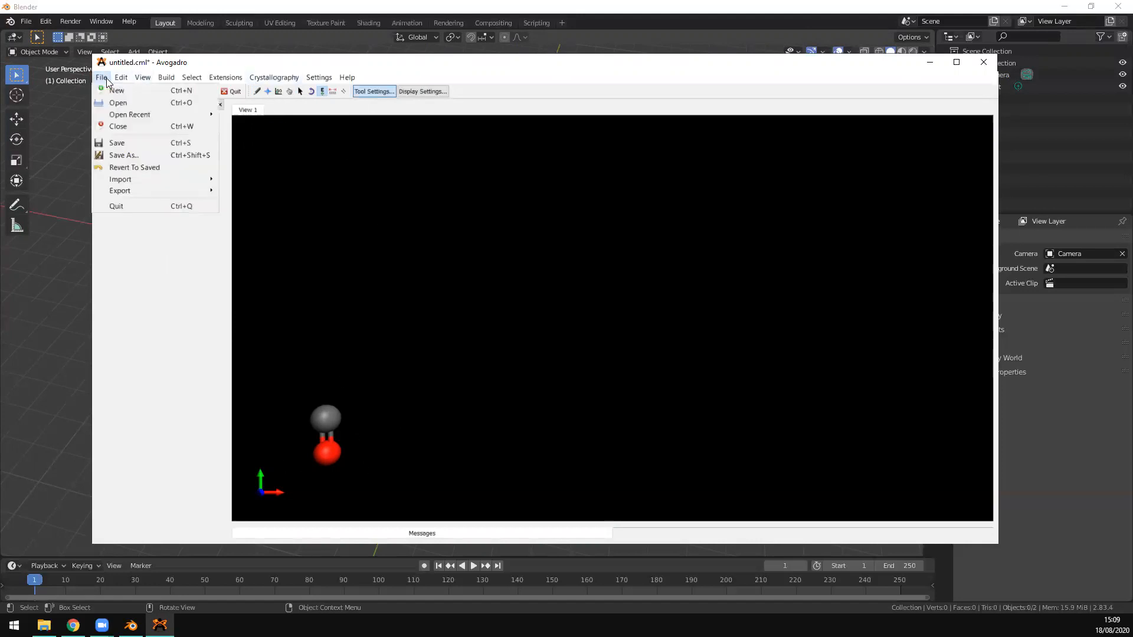
left_click(124, 155)
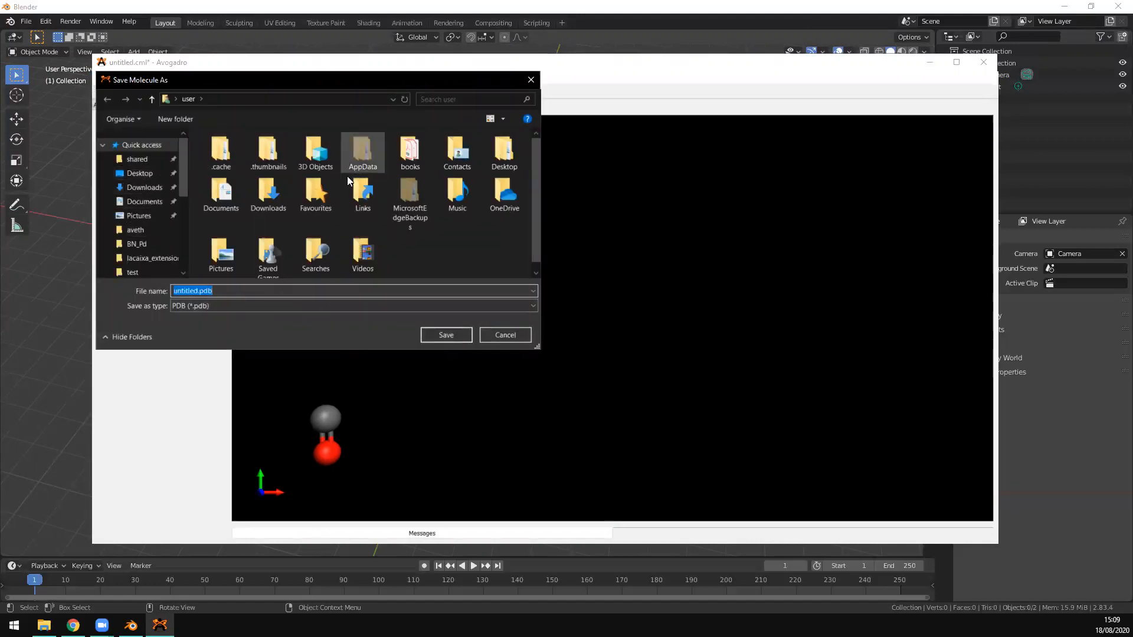
left_click(140, 173)
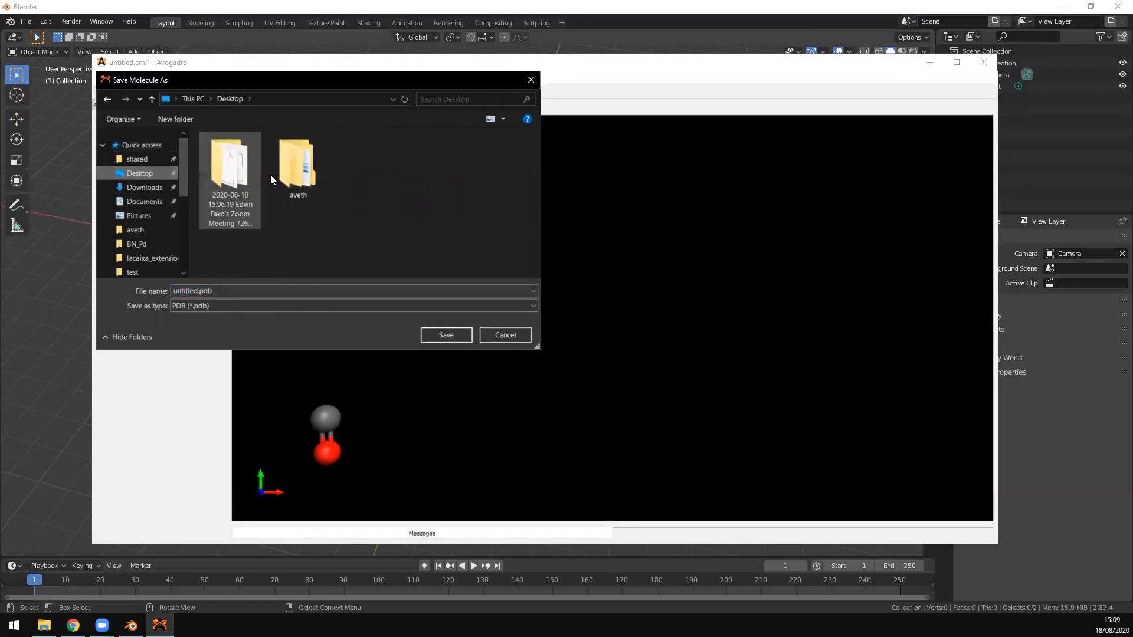
double_click(293, 165)
left_click(205, 290)
left_click(199, 290)
key("shift+Home")
key("shift+Left")
key("shift+Left")
key("shift+Left")
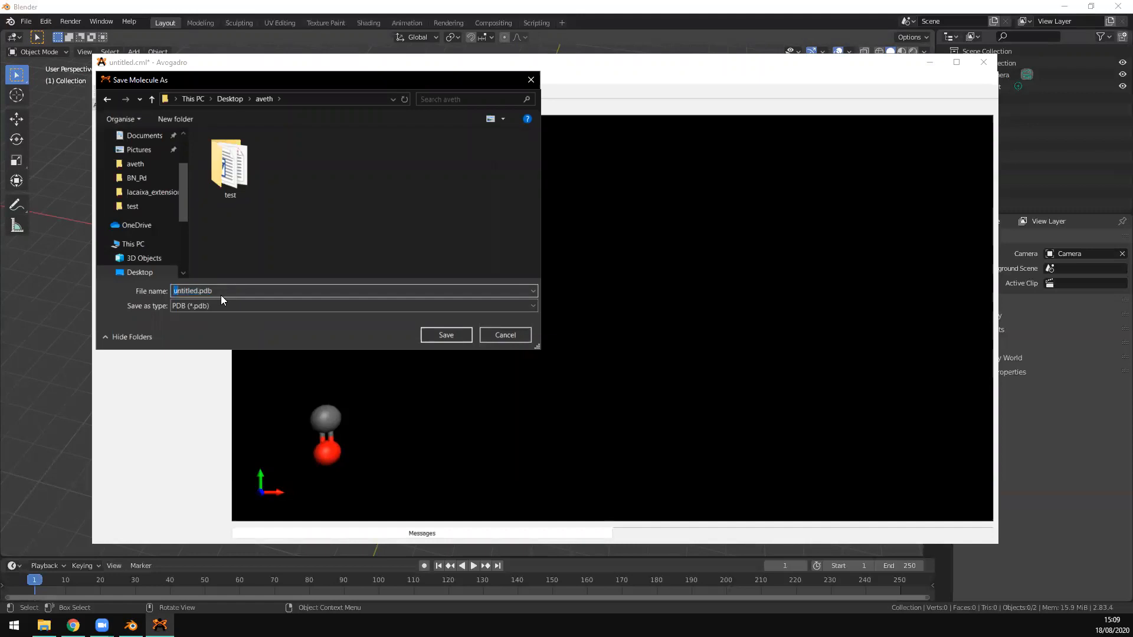
type("co")
left_click(446, 336)
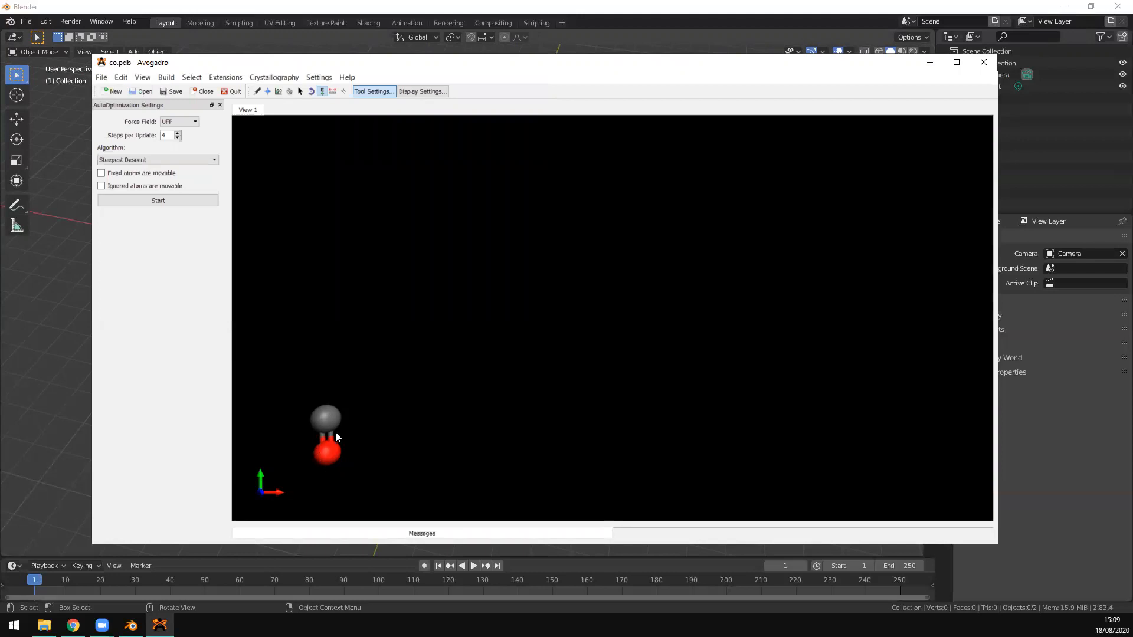
left_click(984, 61)
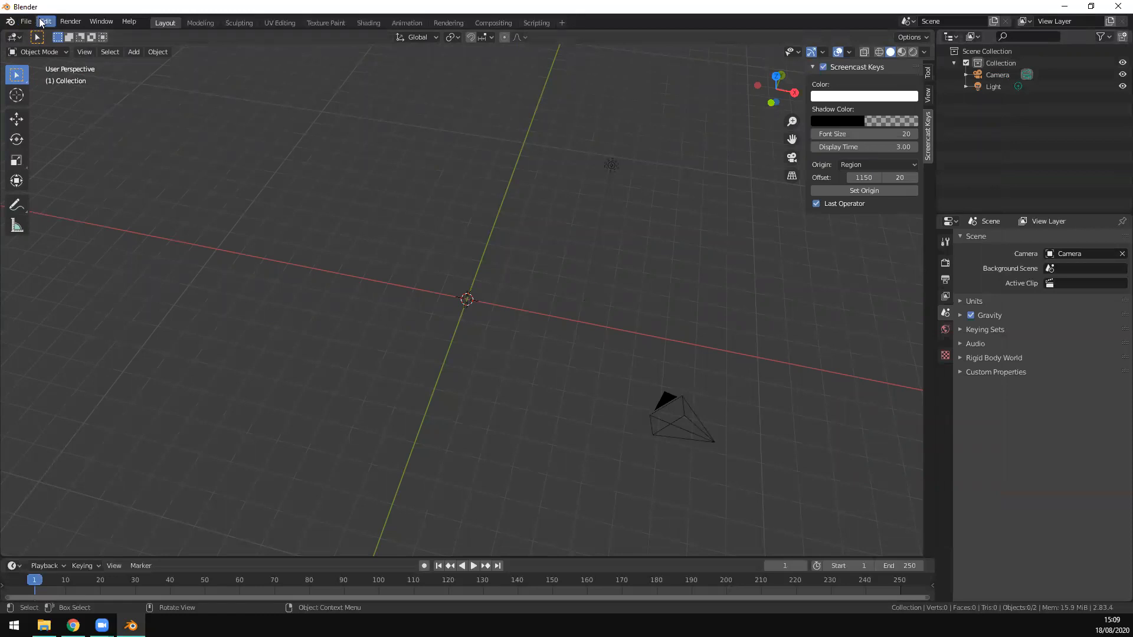
- Find the add-on matching "atomic" in the preferences, enable Import-Export: Atomic Blender PDB/XYZ and close the preferences
middle_click_drag(541, 400, 47, 60)
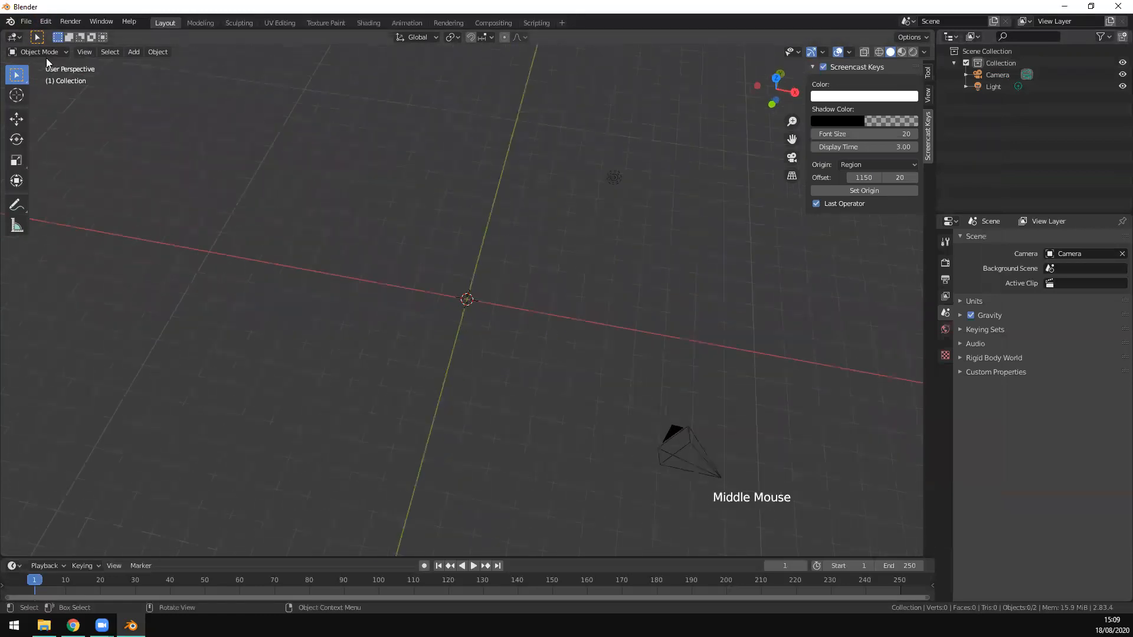
left_click(44, 22)
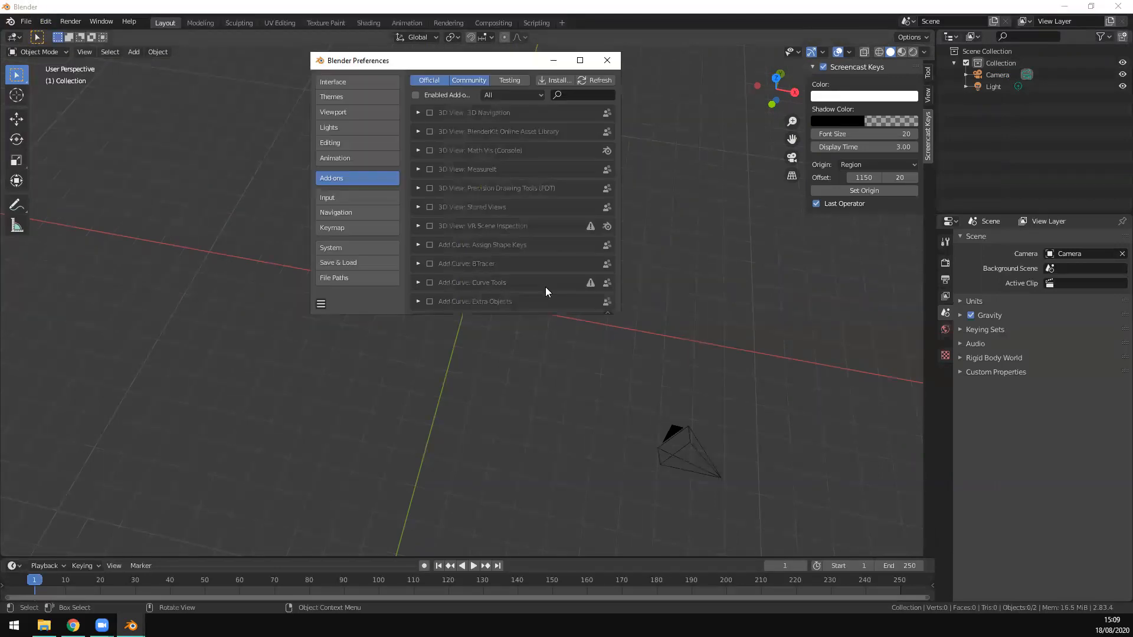
left_click_drag(622, 318, 766, 430)
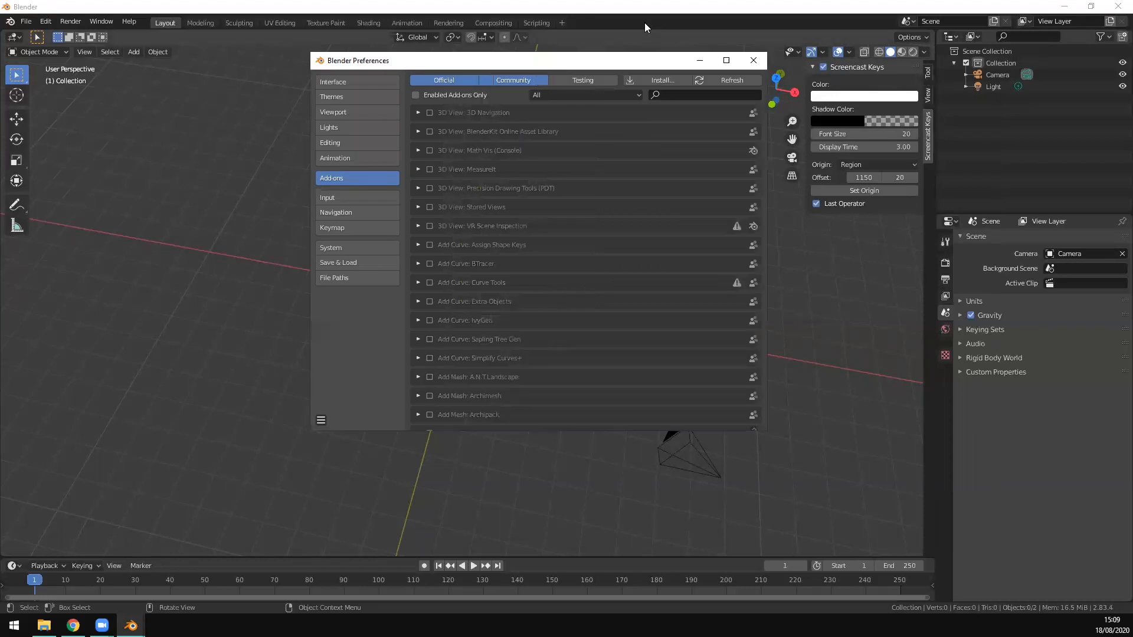
left_click(697, 96)
type("atomic")
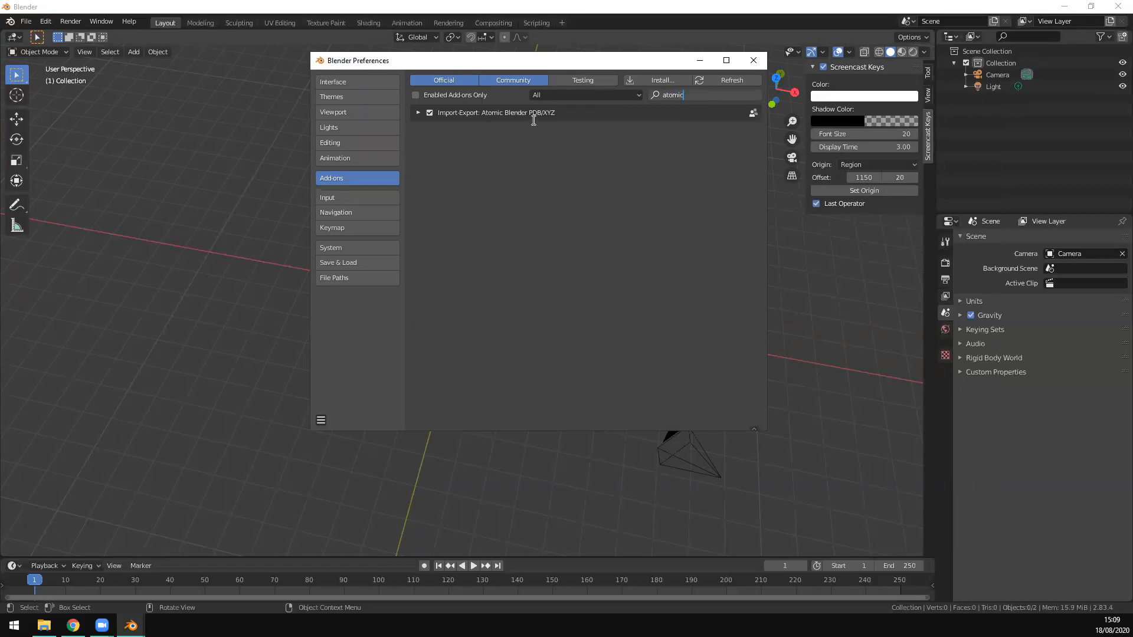
left_click(430, 113)
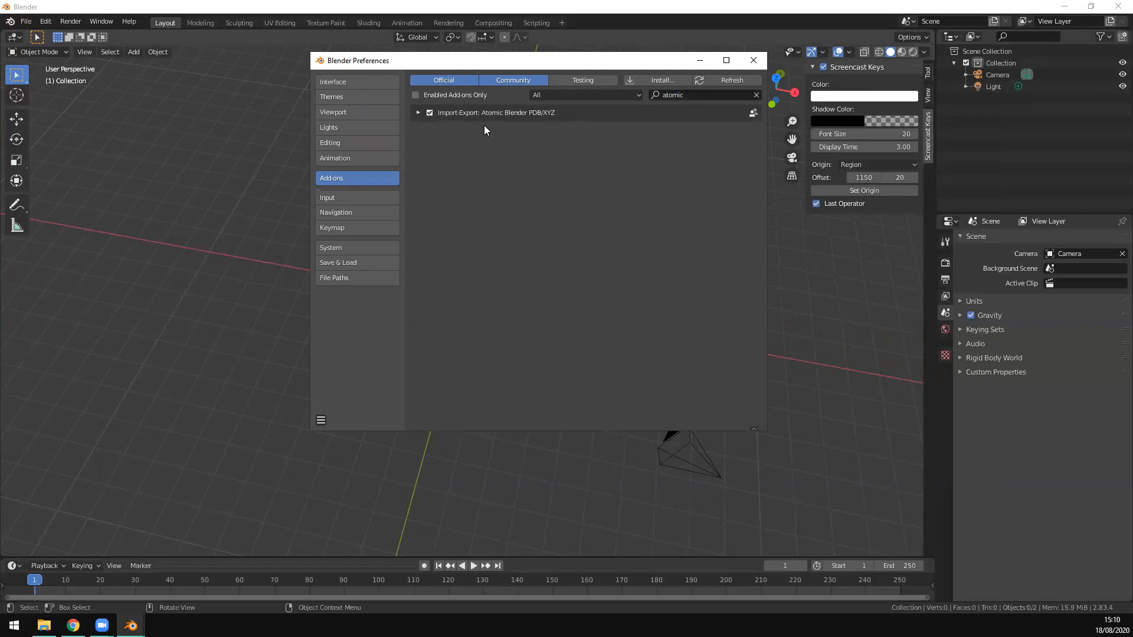
left_click(754, 62)
- Start a Protein Data Bank (.pdb) import and select co.pdb in the aveth folder on the Desktop
left_click(28, 21)
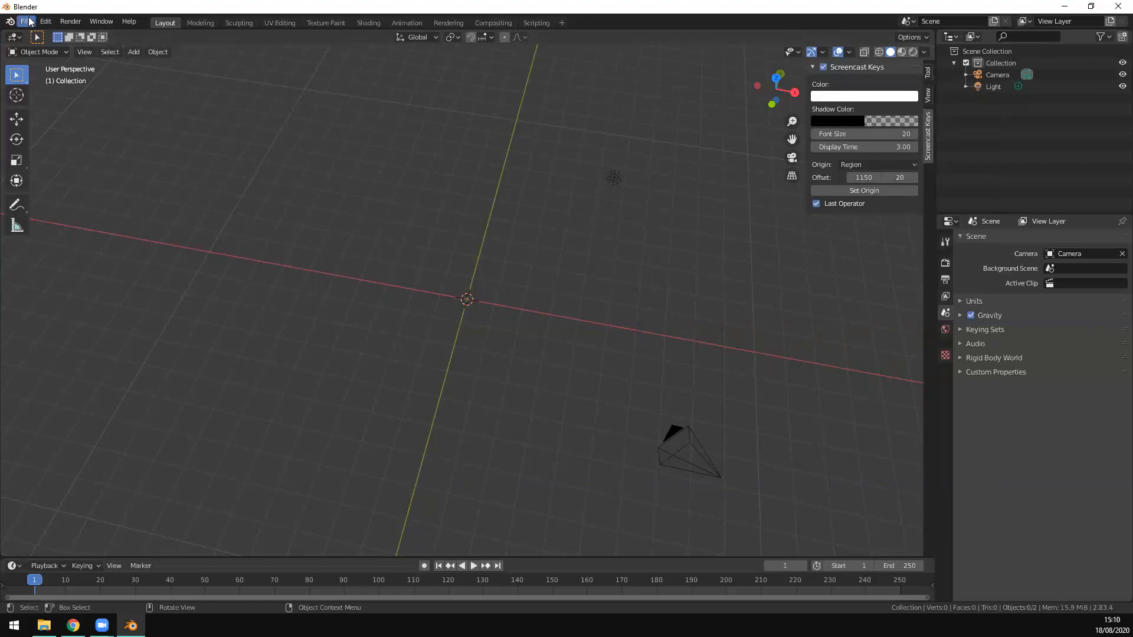
left_click(28, 22)
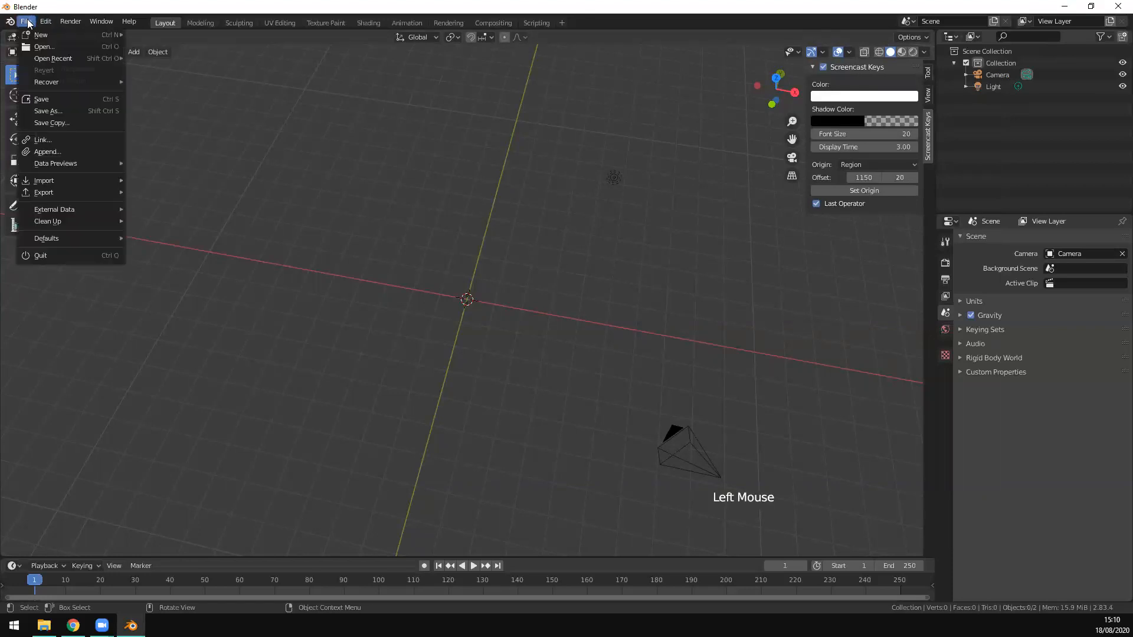
mouse_move(53, 183)
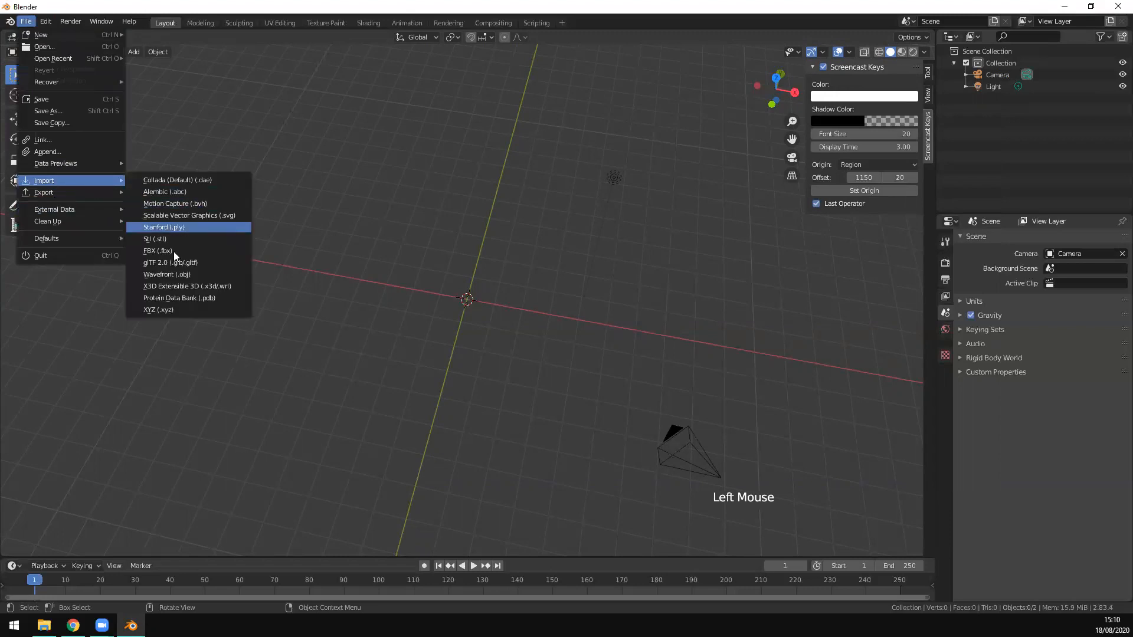
left_click(197, 297)
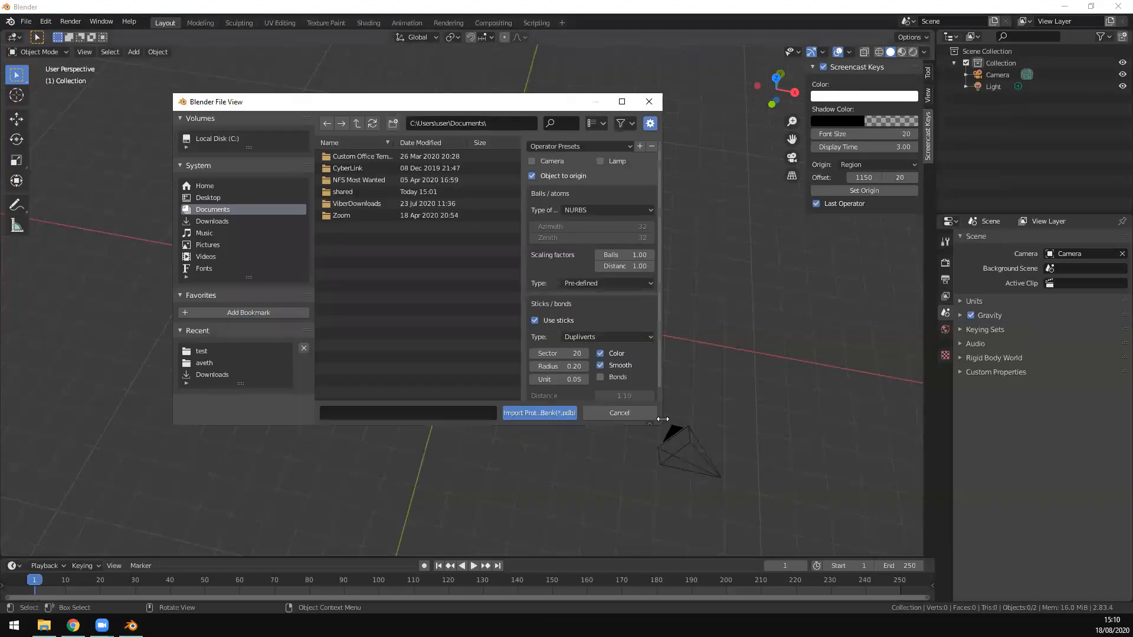
left_click_drag(660, 425, 865, 504)
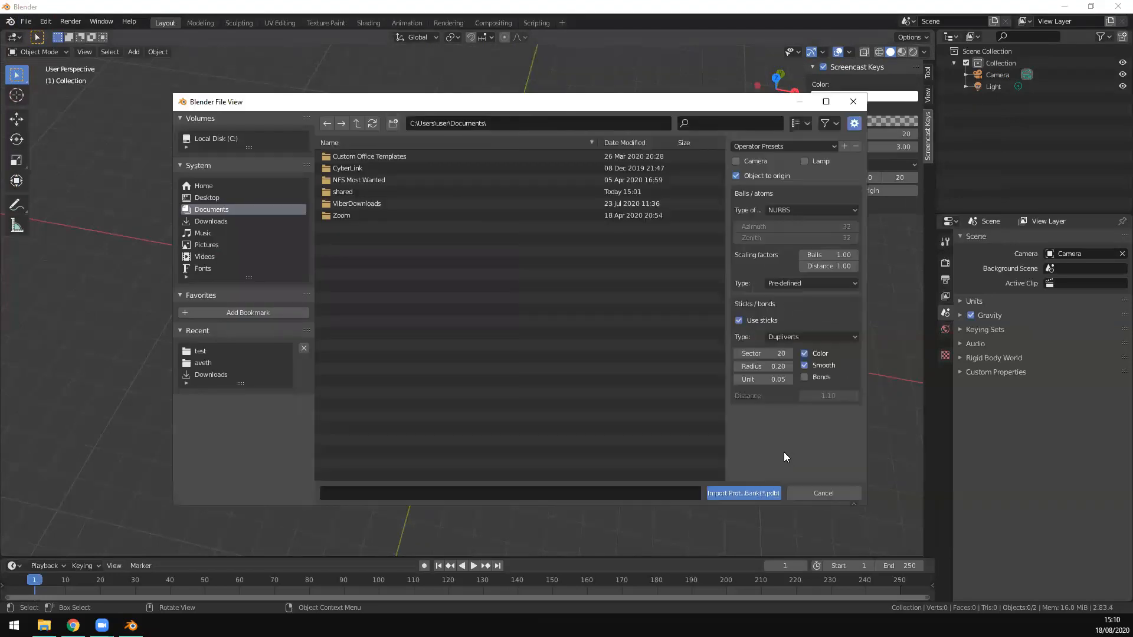
left_click(209, 197)
double_click(361, 167)
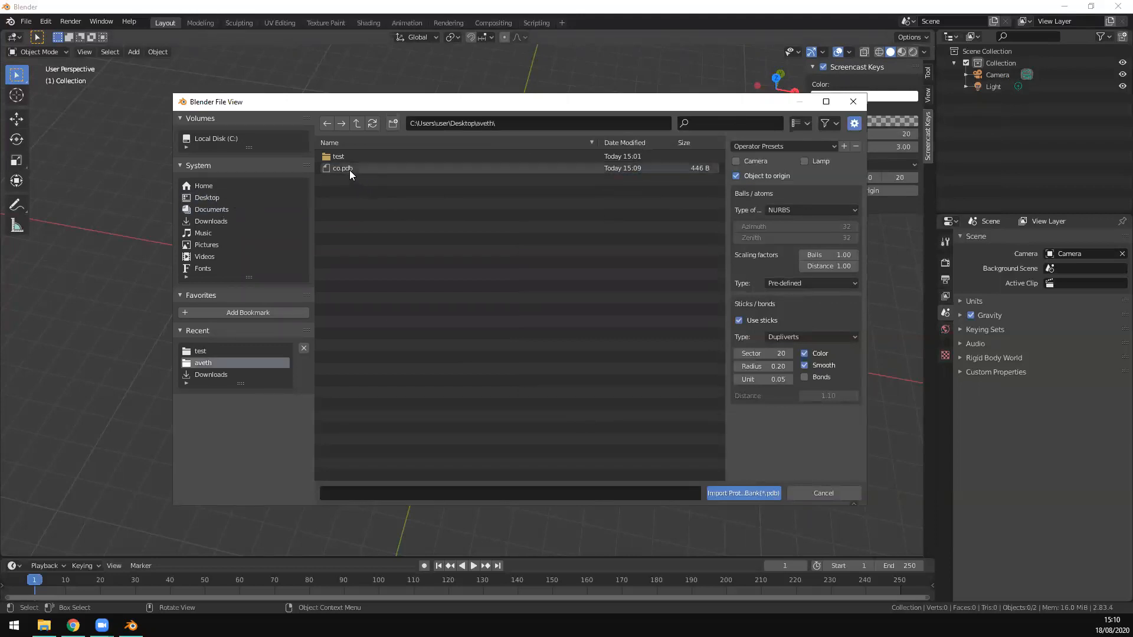
left_click(348, 168)
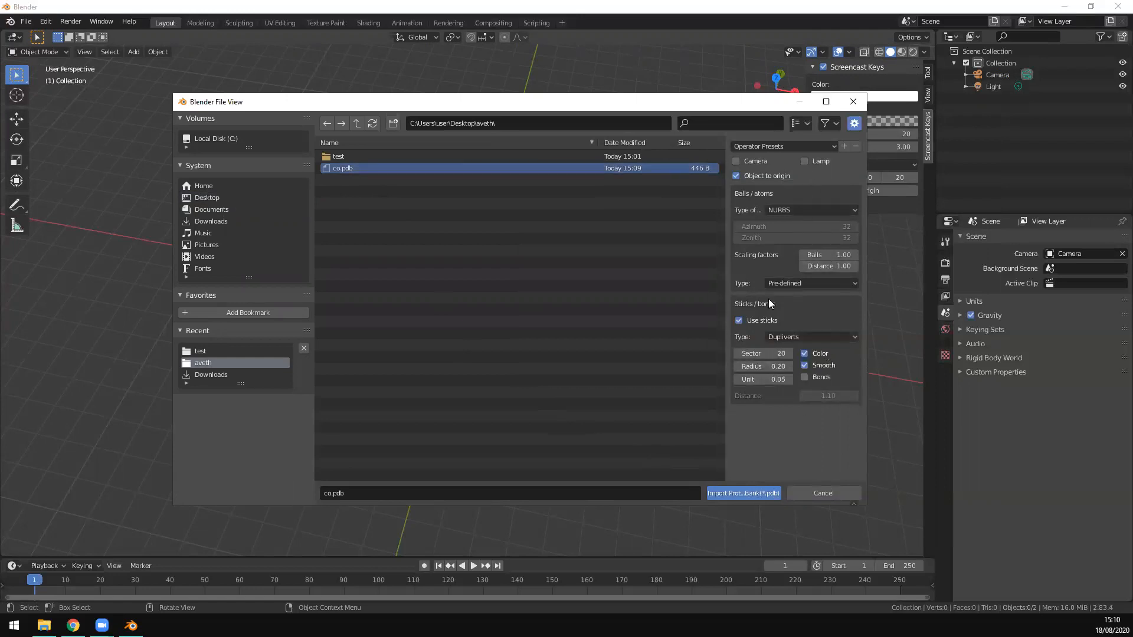
- Set the scaling factor of the balls to 0.7 in the PDB import options
left_click(842, 256)
left_click(835, 252)
double_click(810, 252)
type("0.7")
key("Return")
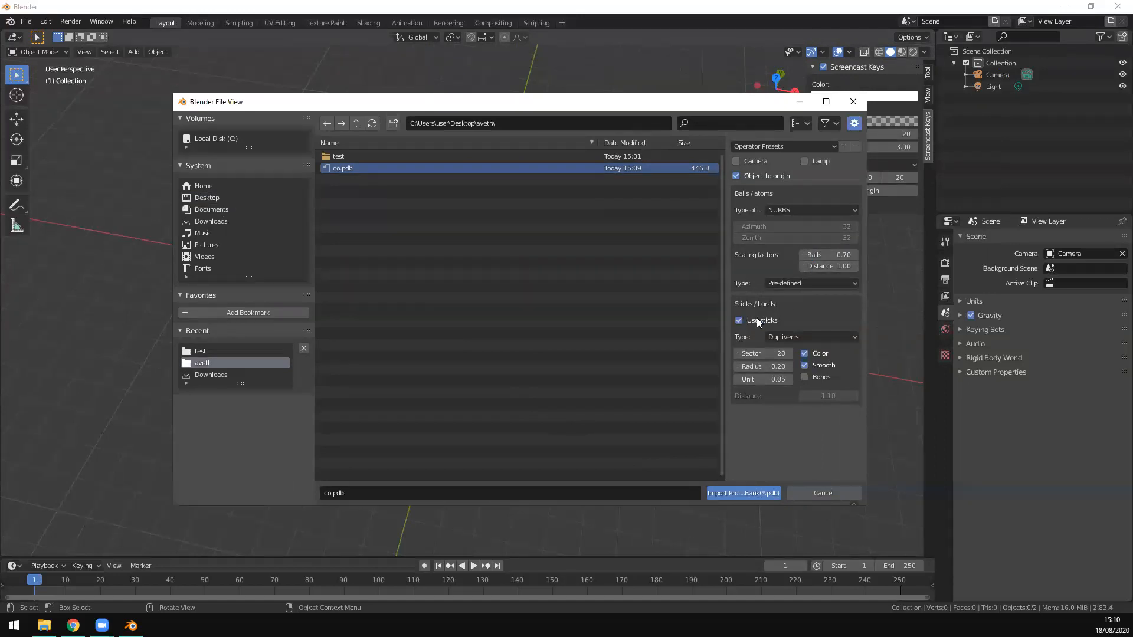
- Set the bond sticks' Sector to 60 and Radius to 0.1, and enable Bonds in the import options
left_click(769, 353)
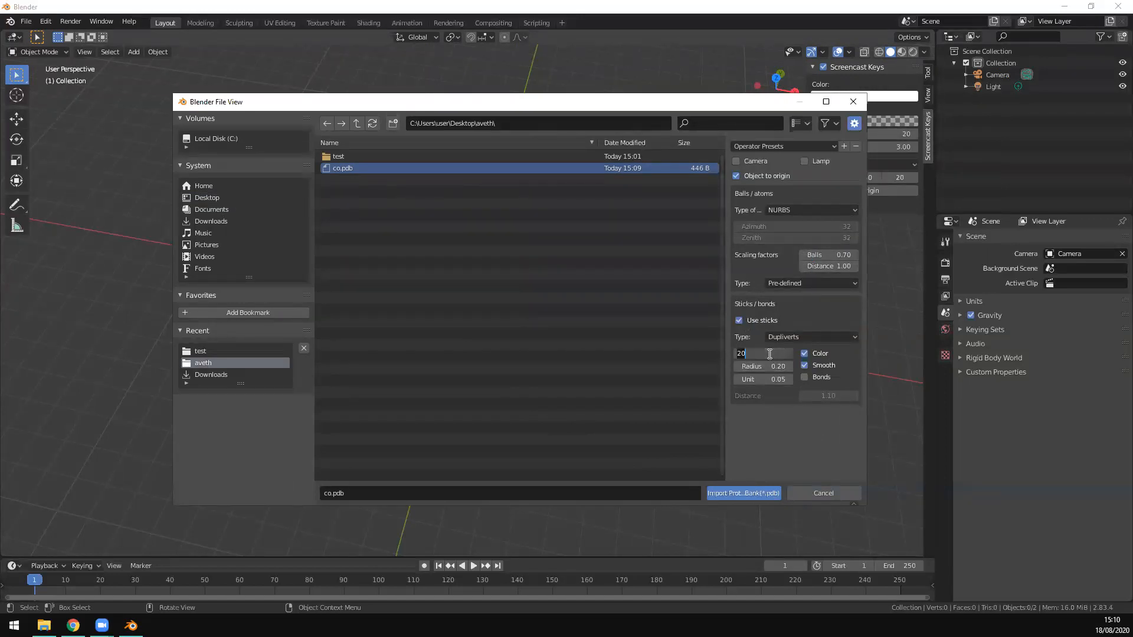
type("60")
key("Return")
left_click(764, 365)
type("0.1")
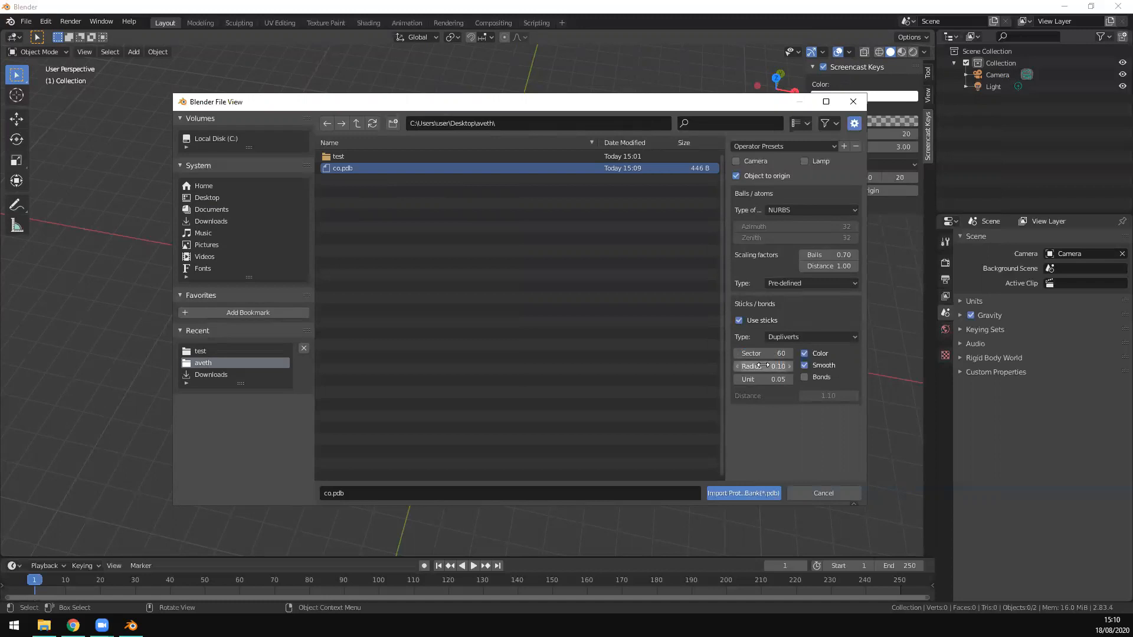
left_click(803, 378)
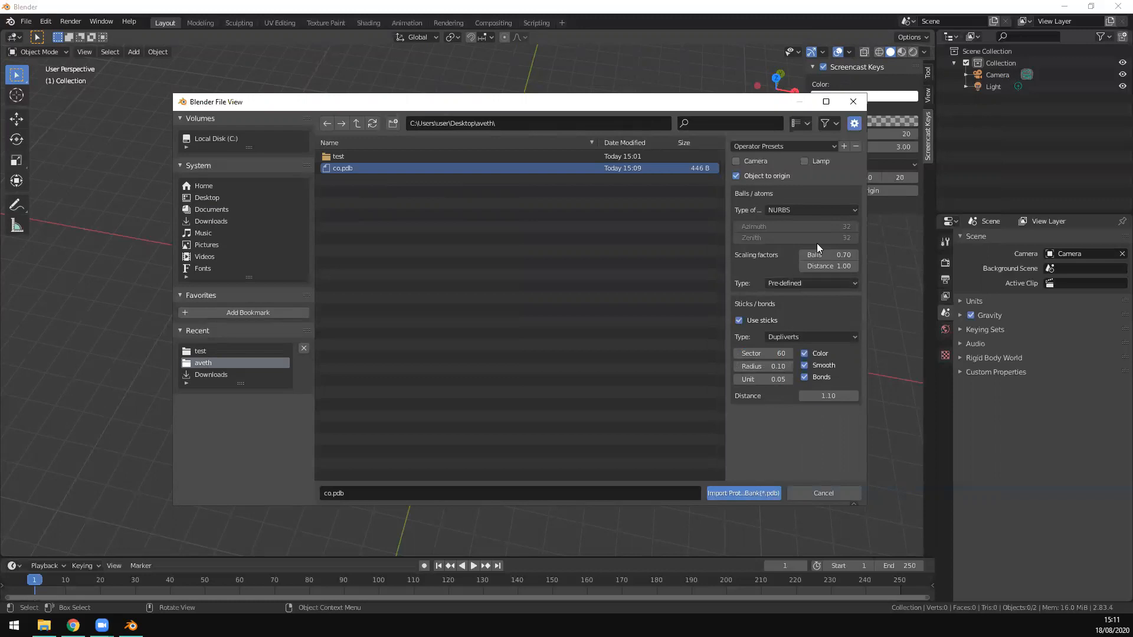
- Import co.pdb with these options and inspect the bond between the carbon and oxygen atoms up close
left_click(750, 494)
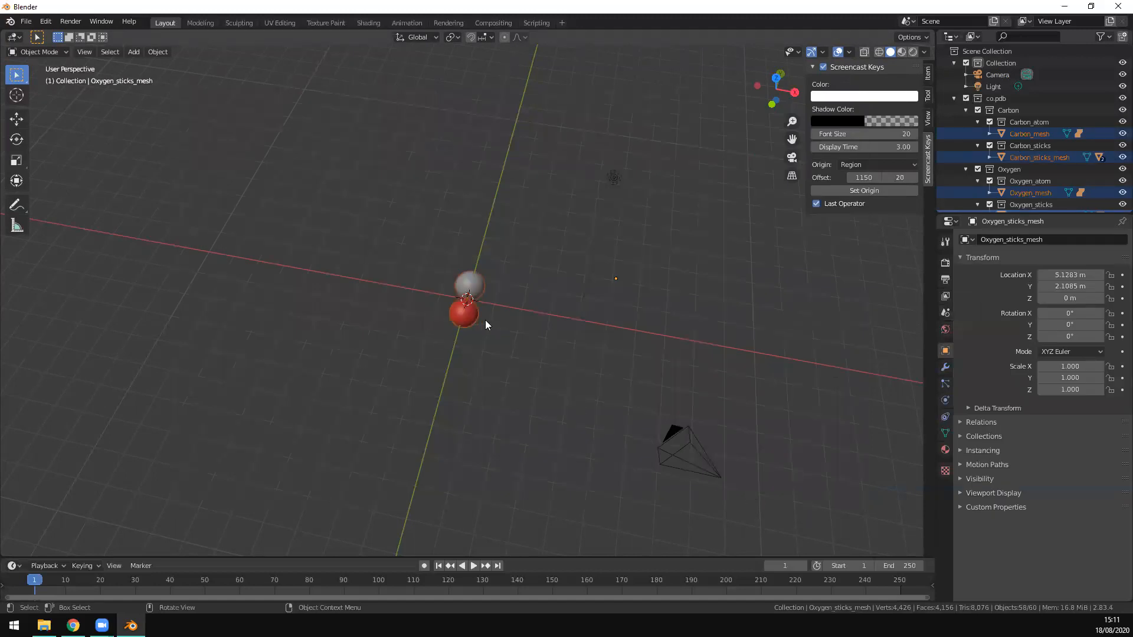
key("KP_Decimal")
middle_click_drag(452, 439, 444, 335)
scroll(412, 374, "down", 3)
middle_click_drag(411, 374, 511, 370)
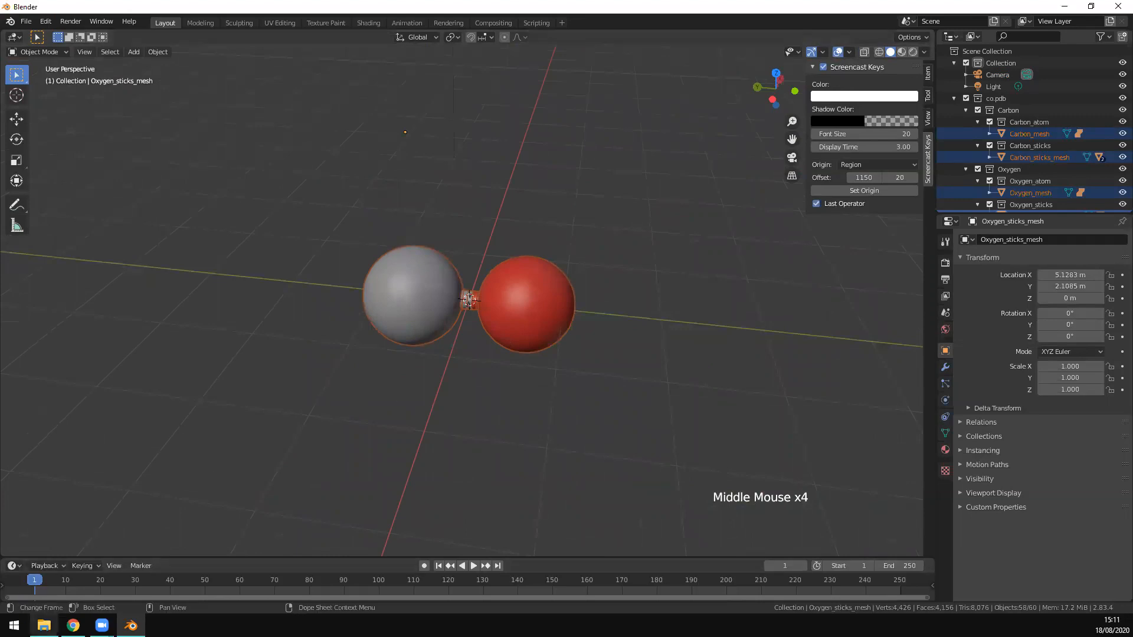
- Switch to the aveth folder in File Explorer and open co.pdb in Notepad
mouse_move(44, 625)
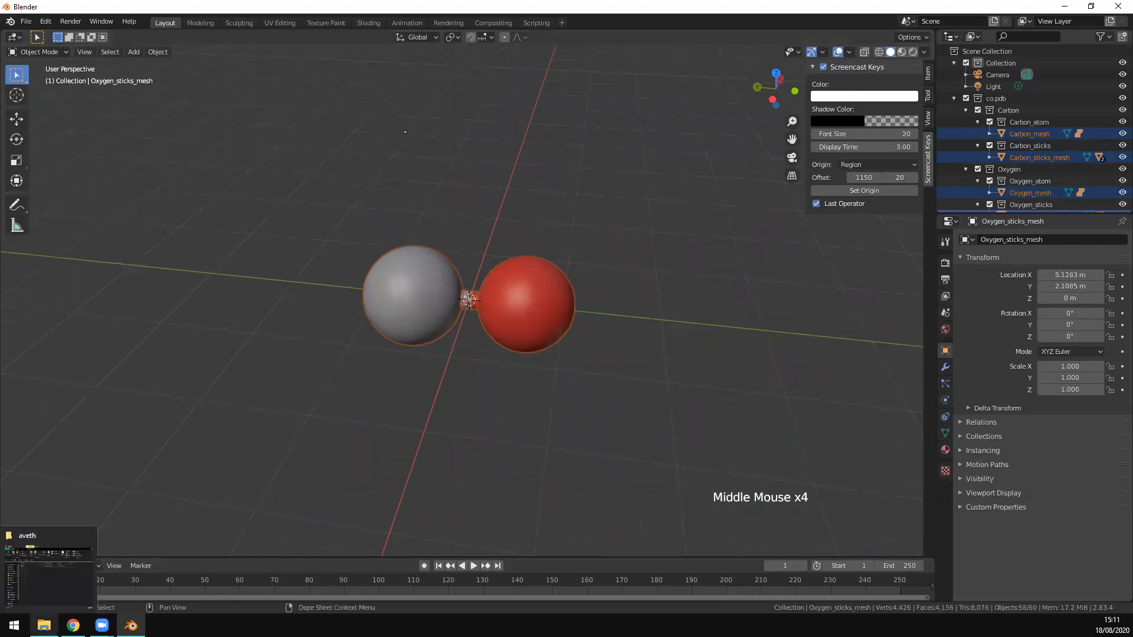
left_click(63, 584)
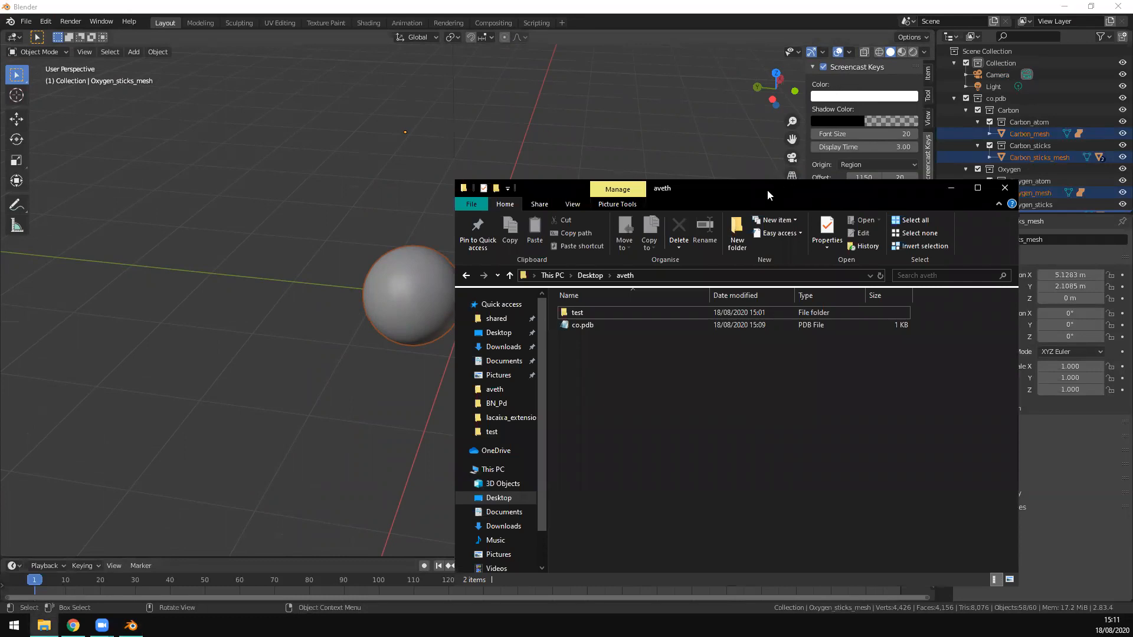
left_click_drag(767, 190, 570, 116)
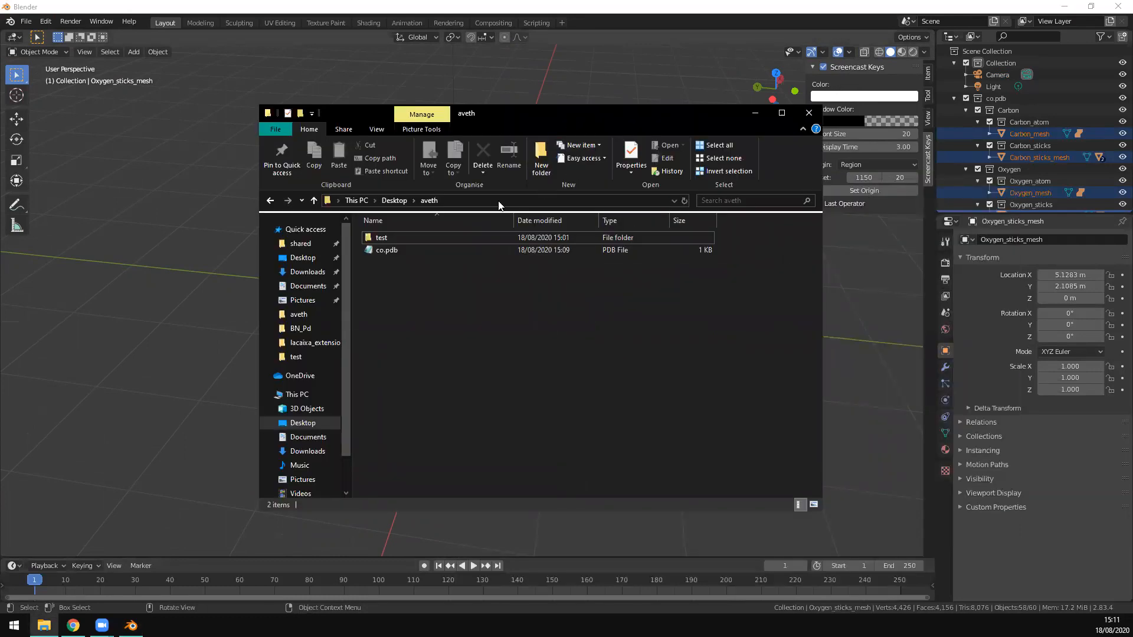
double_click(383, 250)
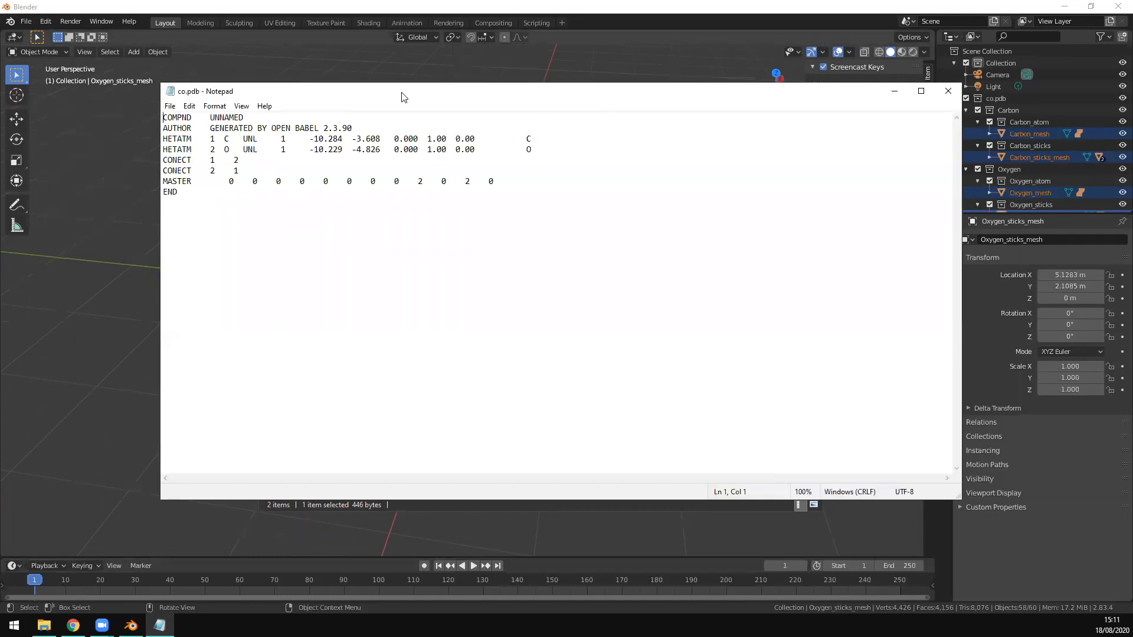
left_click_drag(418, 101, 422, 103)
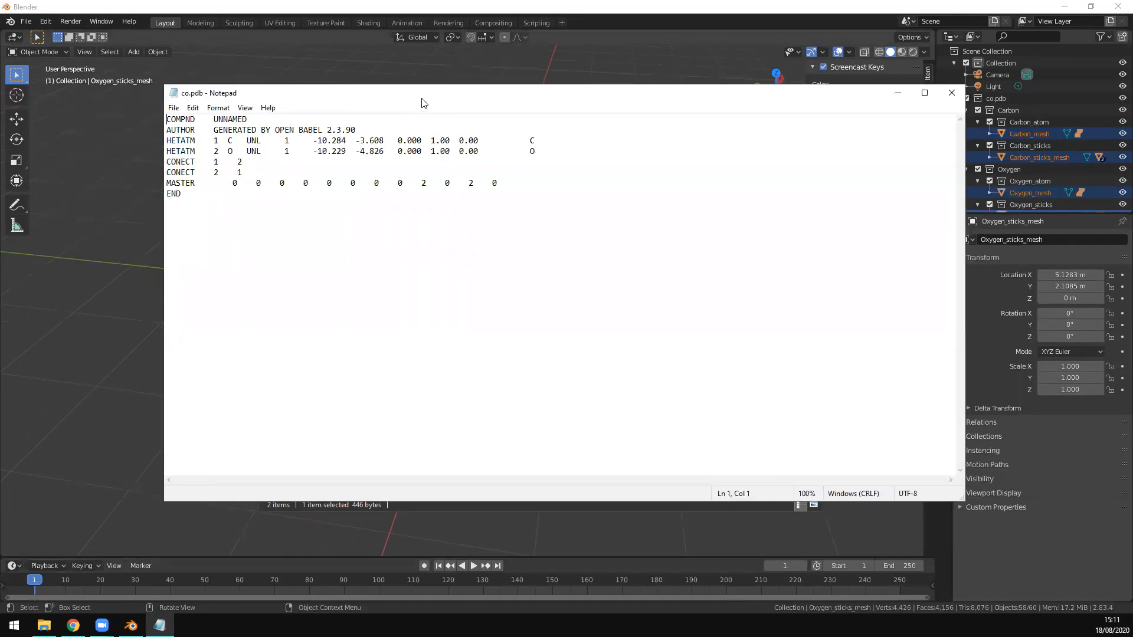
left_click_drag(422, 102, 395, 107)
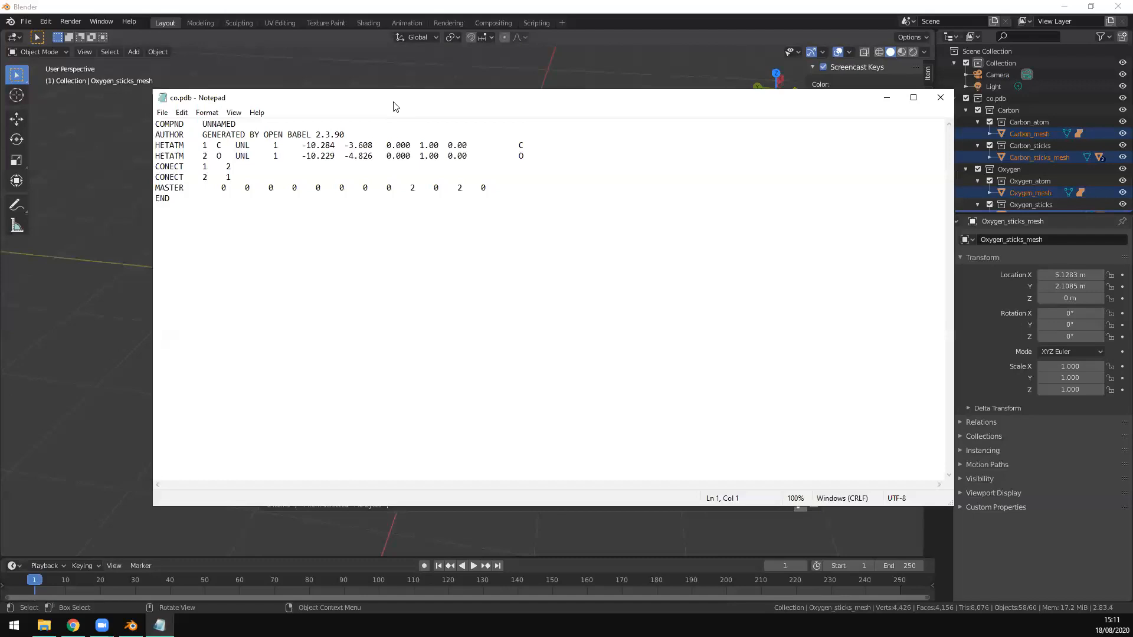
- Examine the header lines and the HETATM records for the carbon and oxygen atoms in co.pdb
left_click(207, 123)
left_click_drag(348, 133, 154, 121)
left_click(217, 134)
left_click_drag(341, 135, 383, 130)
left_click(223, 137)
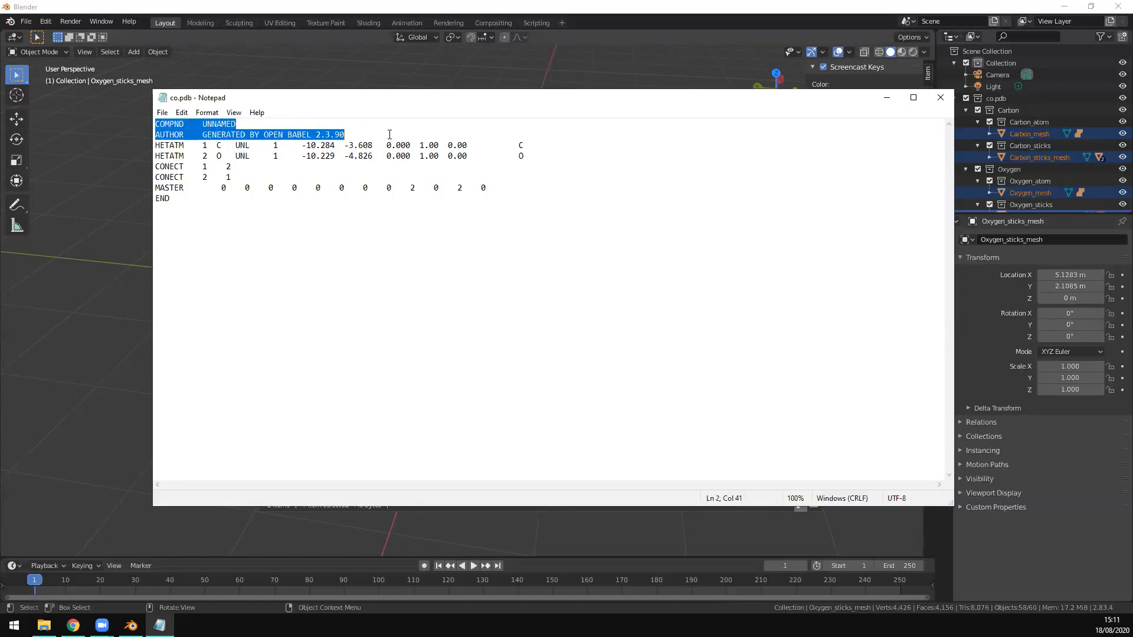
left_click(184, 145)
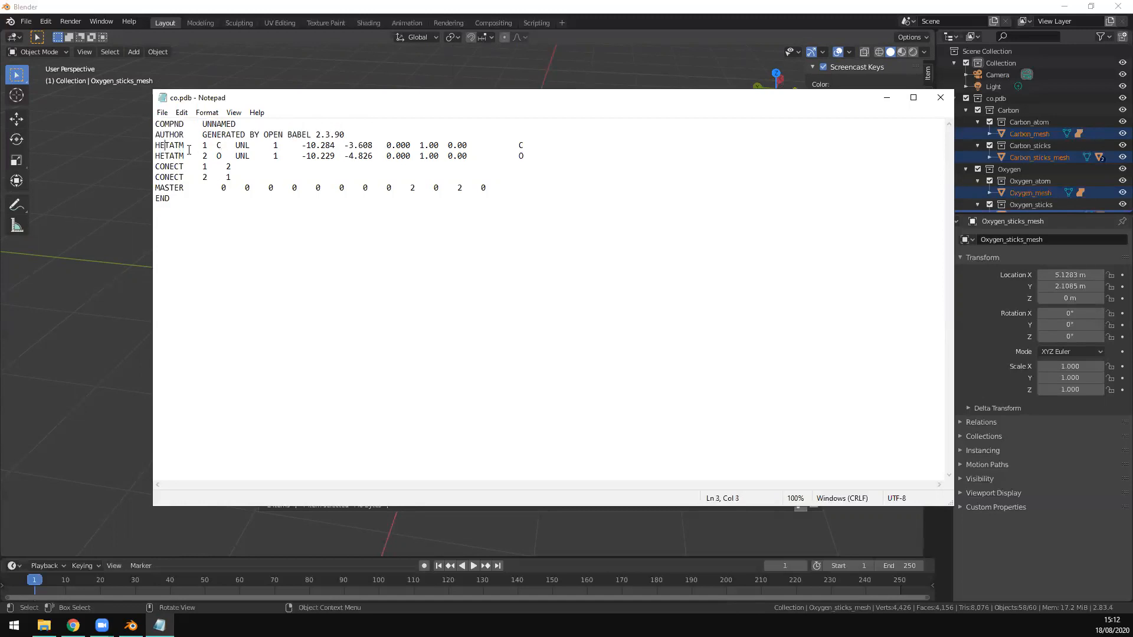
mouse_move(183, 145)
left_mouse_down()
mouse_move(155, 145)
mouse_move(224, 146)
mouse_move(155, 146)
mouse_move(184, 146)
mouse_move(160, 166)
mouse_move(183, 146)
mouse_move(170, 145)
mouse_move(193, 146)
left_mouse_up()
left_click(161, 145)
left_click(184, 145)
left_click(189, 147)
left_click(218, 145)
key("shift+Right")
key("Down")
key("Left")
key("shift+Right")
- Examine the first CONECT record and the atom numbers it links
key("Down")
key("Home")
key("shift+Right")
key("shift+Right")
key("shift+Right")
key("shift+Right")
key("shift+Right")
key("shift+Right")
key("shift+Right")
key("shift+Right")
left_click_drag(211, 167, 231, 167)
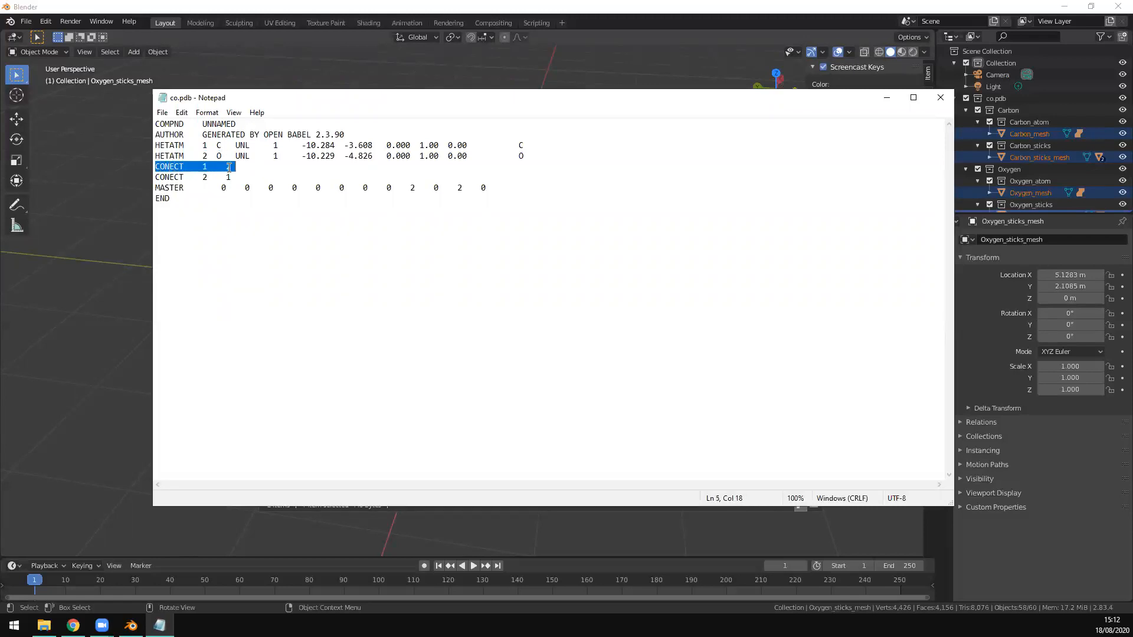
left_click(183, 170)
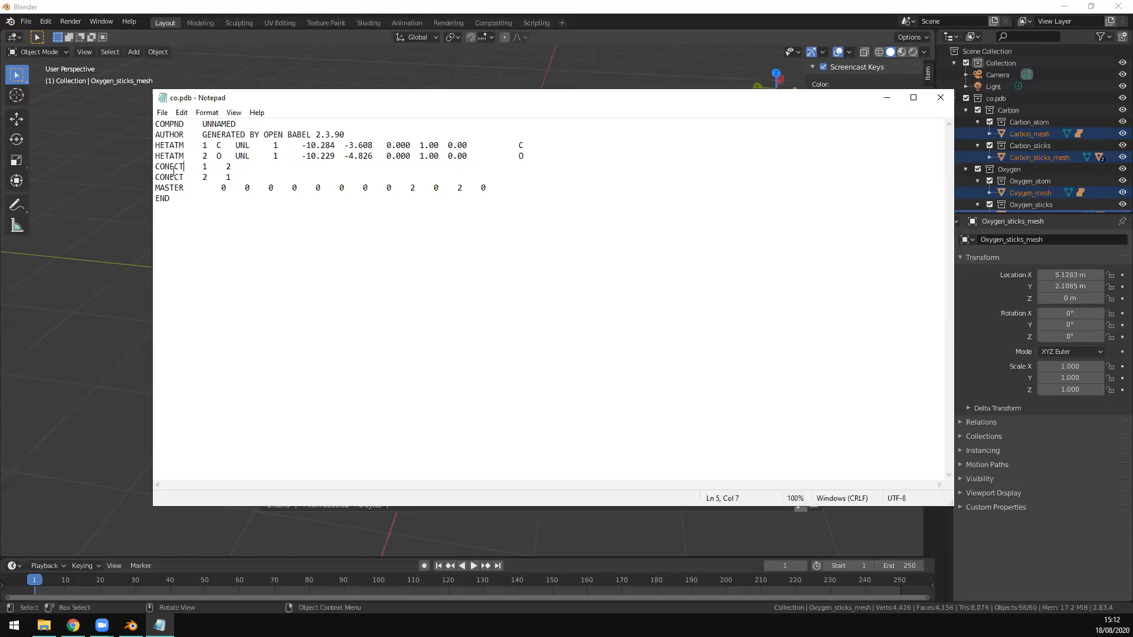
left_click(203, 166)
key("shift+Left")
key("shift+Left")
key("shift+Left")
key("shift+Left")
key("shift+Left")
- Repeat the bonded atom's number at the end of both CONECT records for a double bond, then save and close co.pdb
left_click(258, 167)
type("2    1    2")
key("shift+Left")
type("1")
key("Left")
key("ctrl+s")
left_click(938, 101)
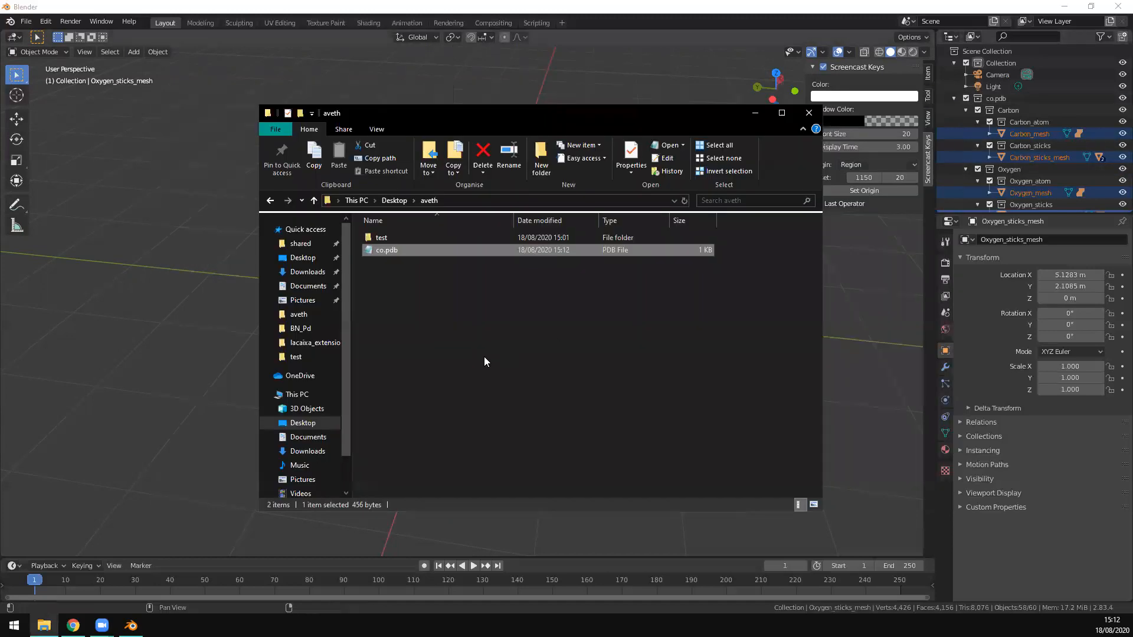
- Return to Blender and undo the import of the carbon monoxide molecule
left_click(540, 350)
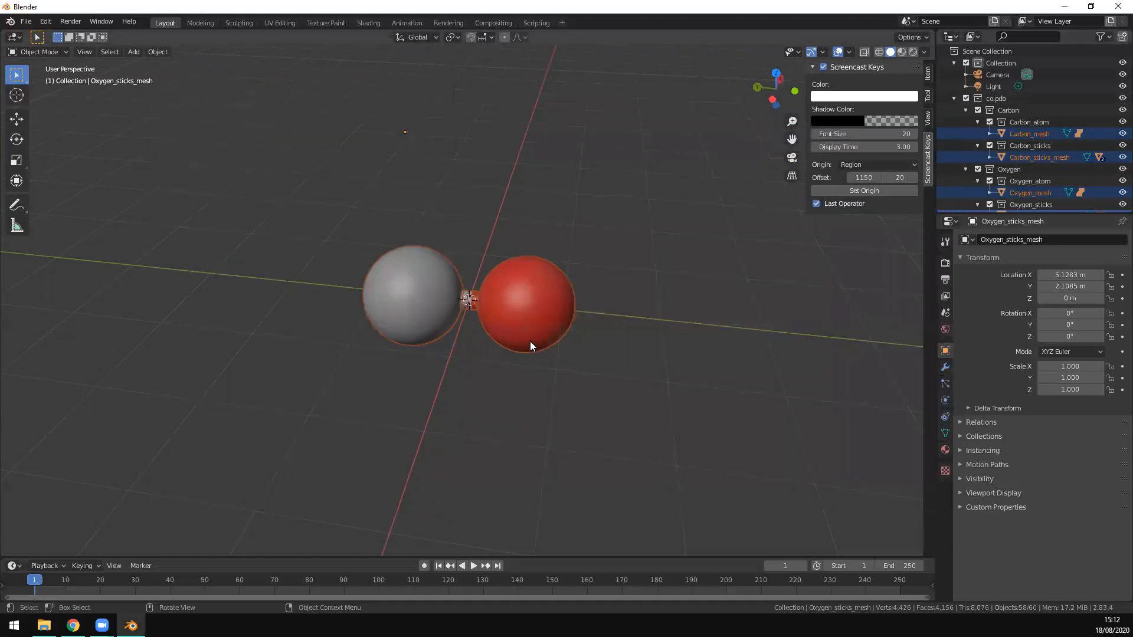
scroll(513, 363, "down", 3)
middle_click_drag(497, 386, 521, 354)
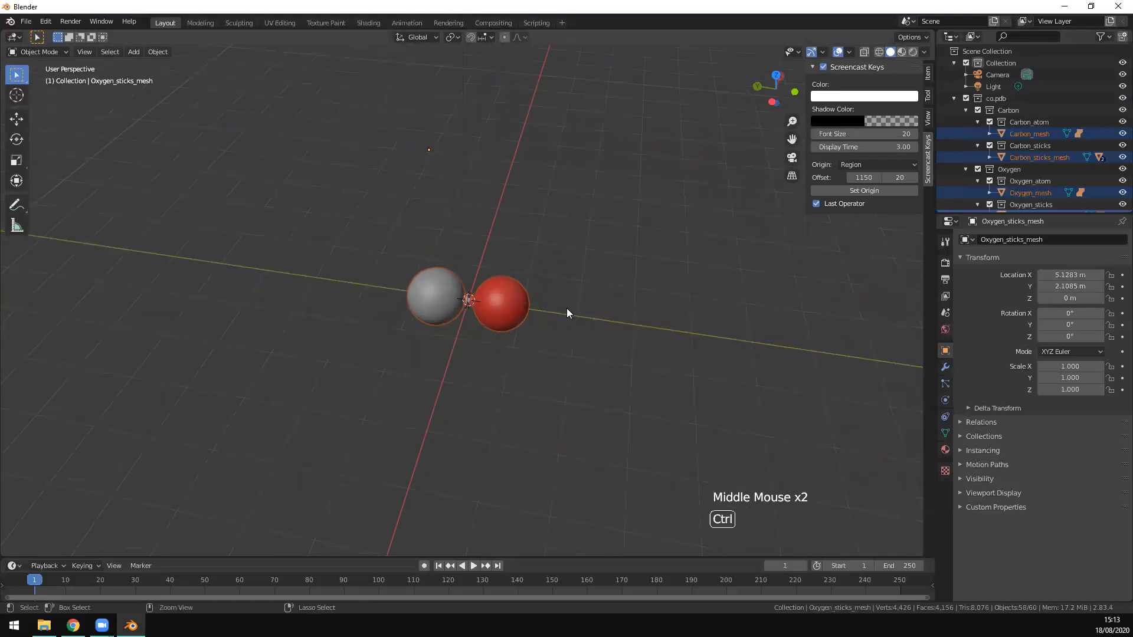
key("ctrl+z")
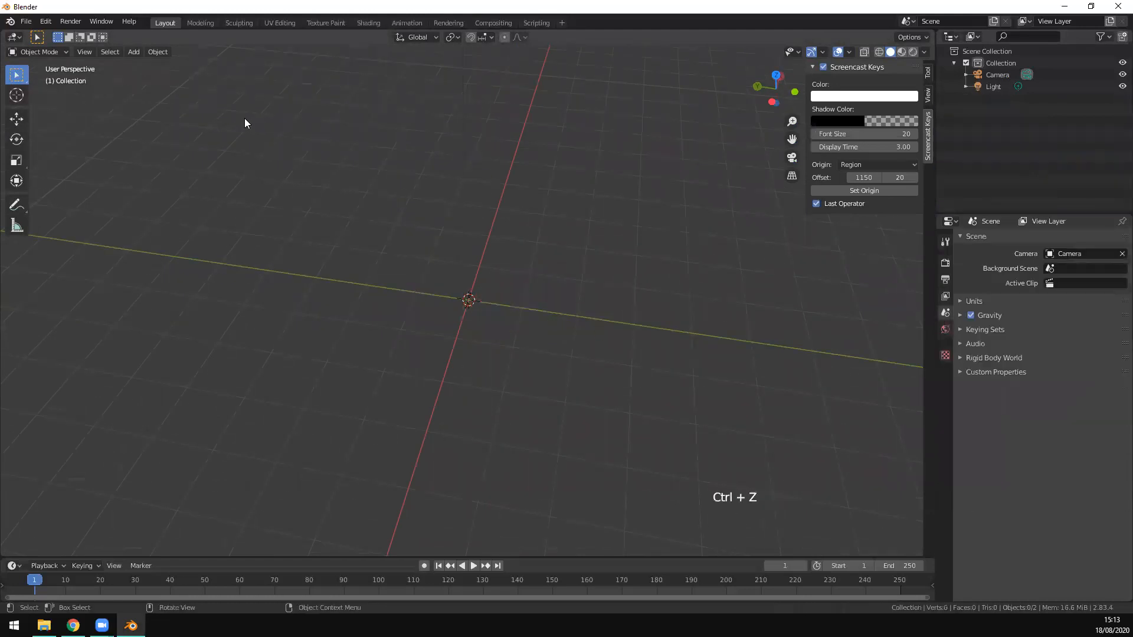
- Start a Protein Data Bank import and choose co.pdb from the aveth folder
left_click(20, 22)
mouse_move(77, 180)
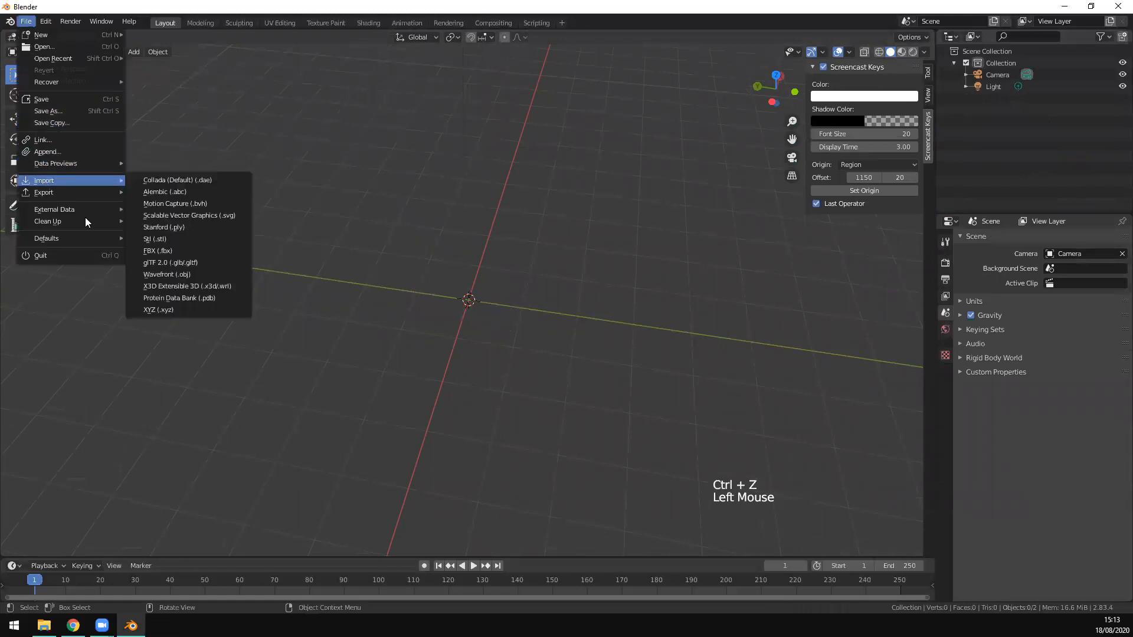
left_click(163, 299)
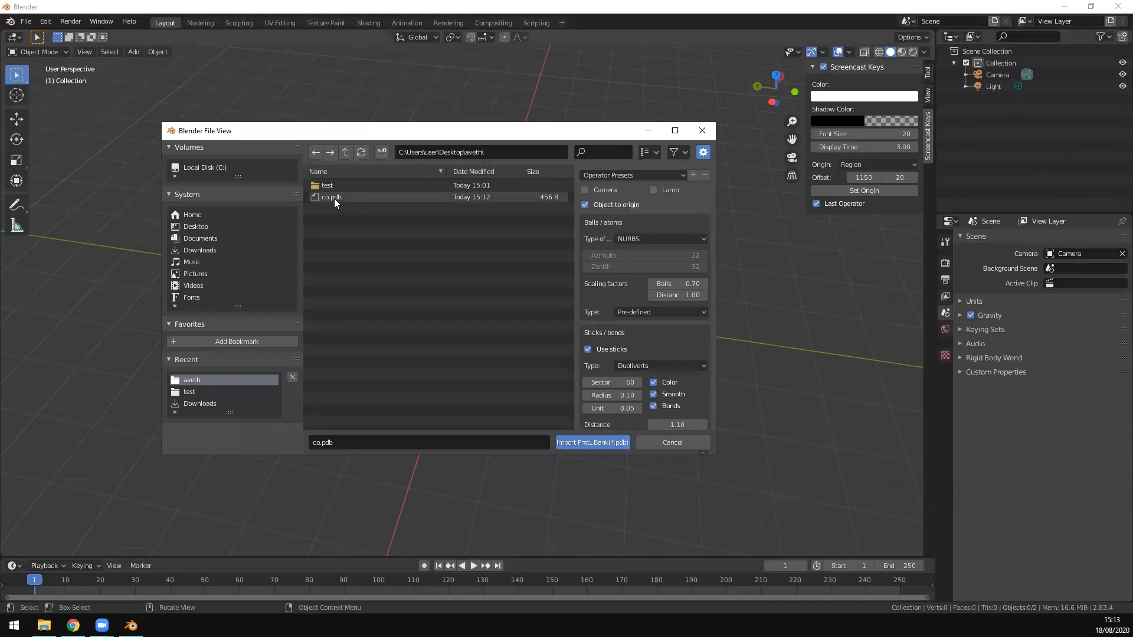
left_click(334, 198)
- Set the bond stick distance to 1.80 and import the molecule
scroll(680, 417, "down", 1)
left_click(678, 415)
type("180")
key("BackSpace")
key("BackSpace")
type(".87")
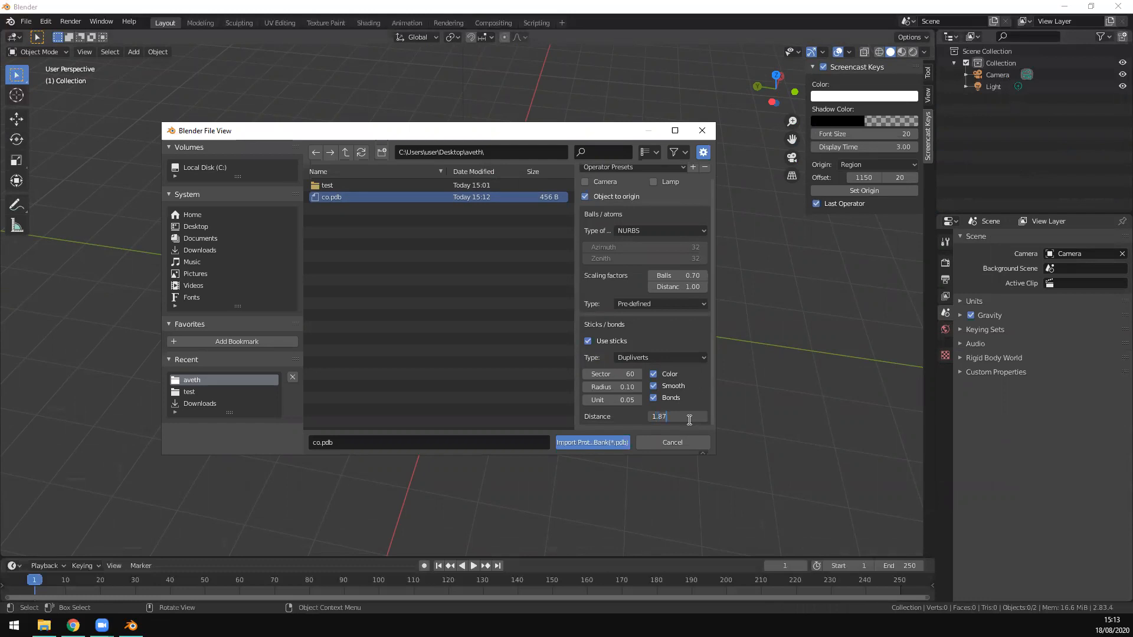
key("BackSpace")
type("0")
key("Return")
left_click(594, 441)
- Inspect the imported carbon monoxide molecule and its bond sticks from several angles
middle_click_drag(527, 369, 518, 308)
middle_click_drag(610, 334, 451, 286)
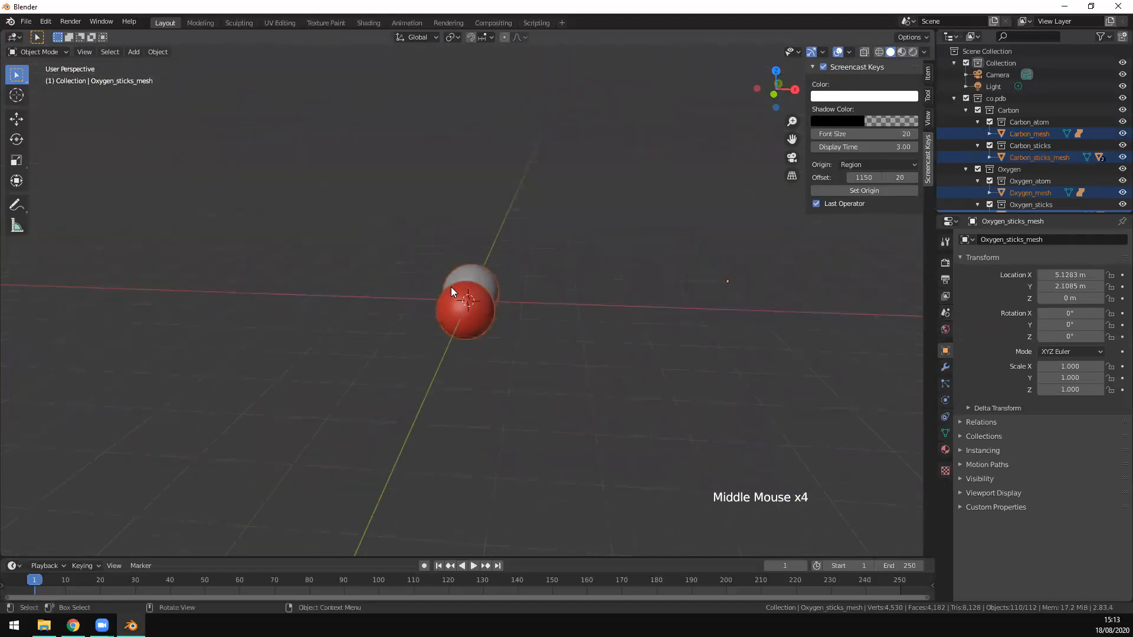
key("KP_0")
middle_click_drag(452, 289, 472, 348)
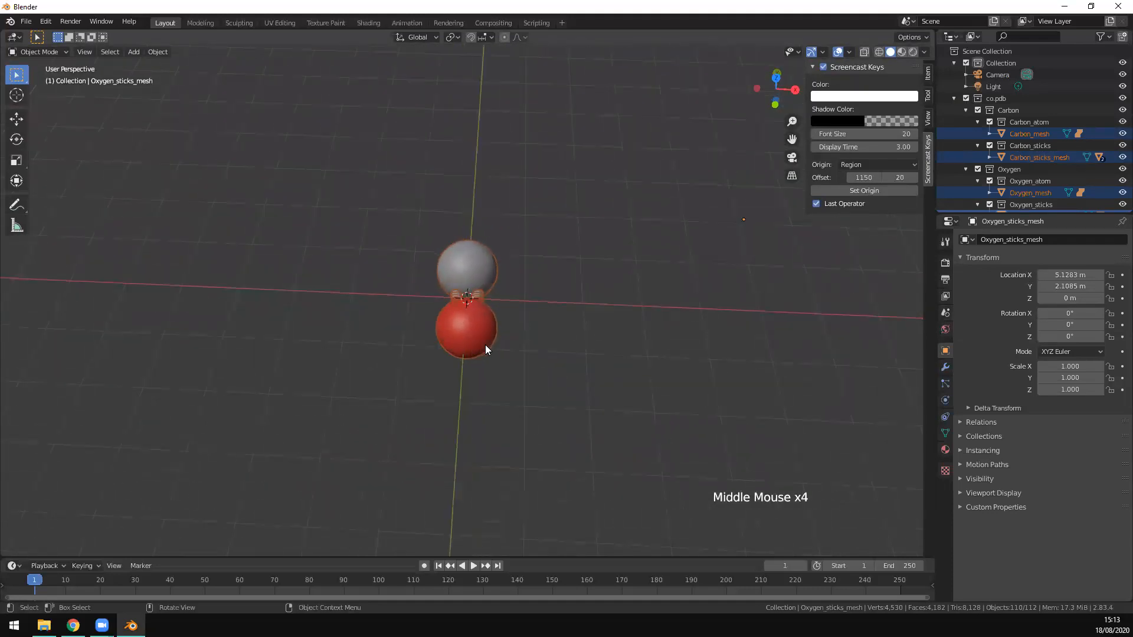
scroll(484, 344, "down", 3)
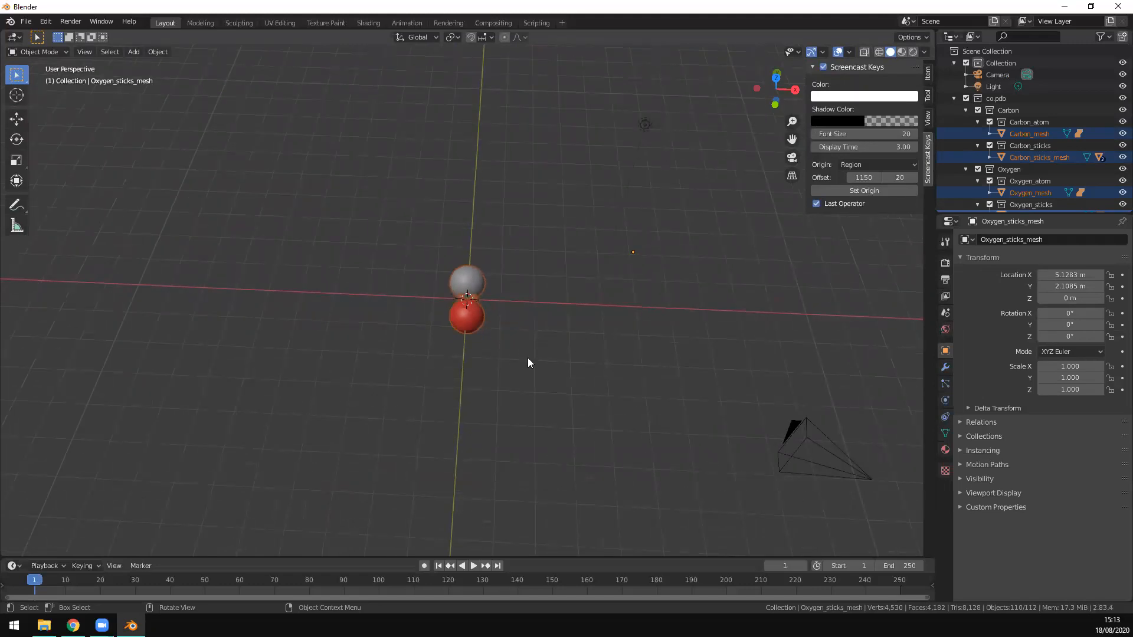
middle_click_drag(587, 370, 670, 331)
scroll(666, 330, "down", 4)
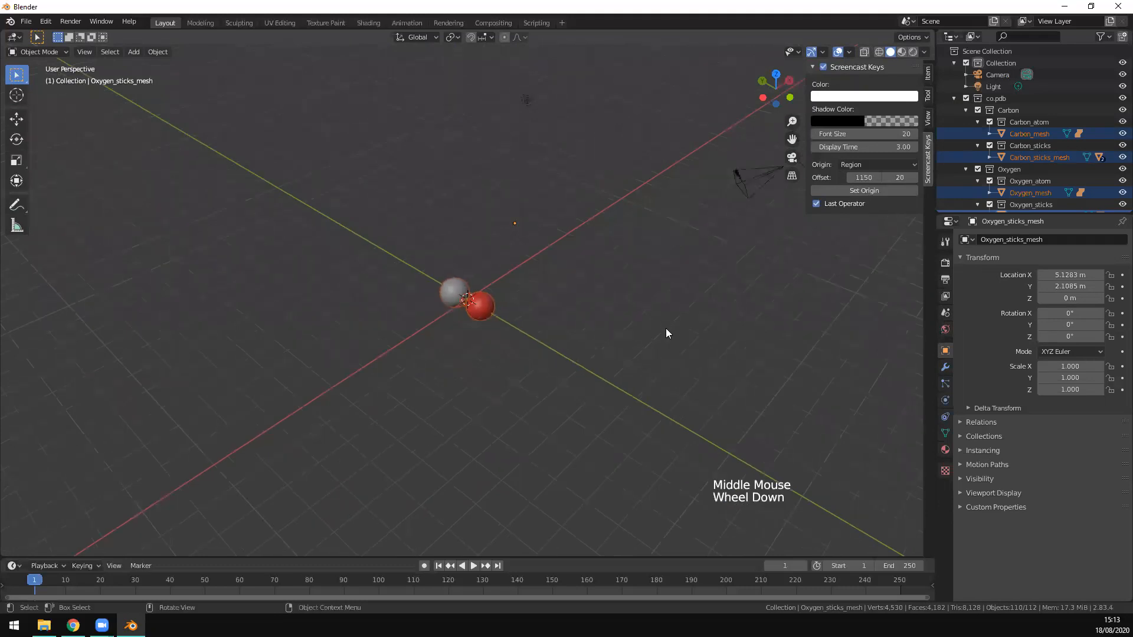
middle_click_drag(474, 314, 559, 268)
- From above, move the camera onto the Y axis at about Y -9.57 m and turn it to about 0° around Z, facing the molecule
middle_click_drag(661, 287, 591, 355)
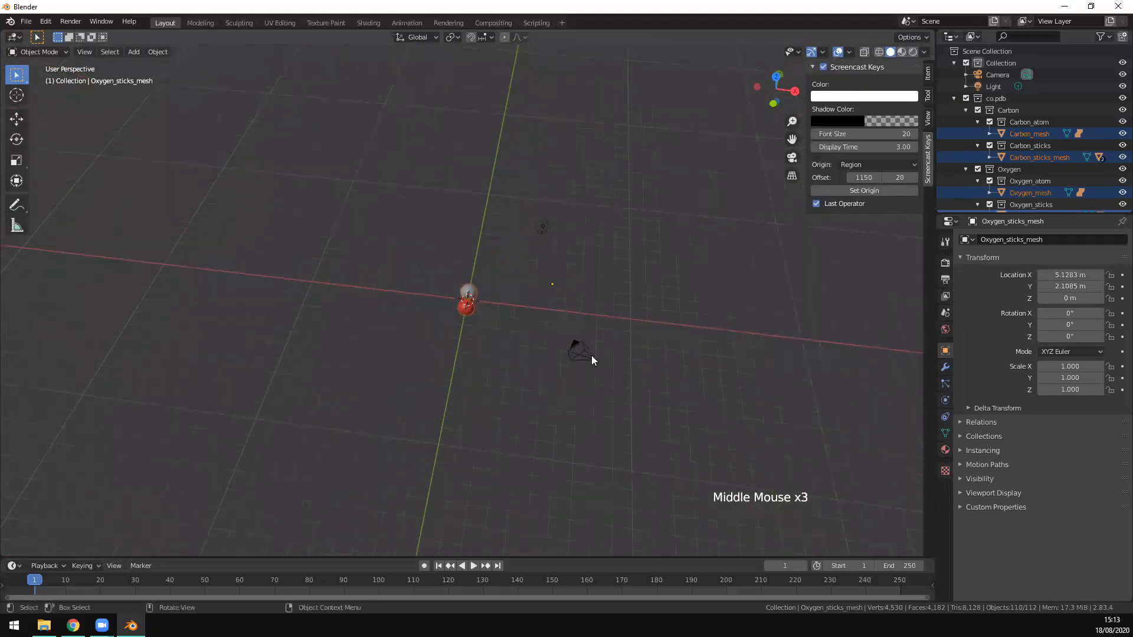
left_click(591, 355)
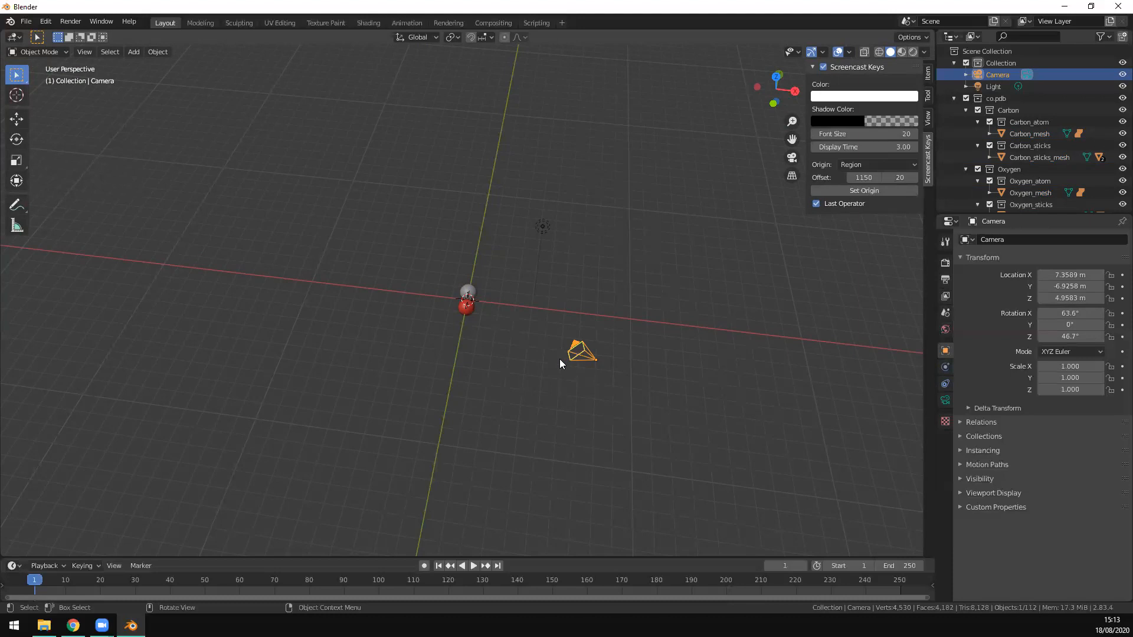
middle_click_drag(657, 411, 663, 416)
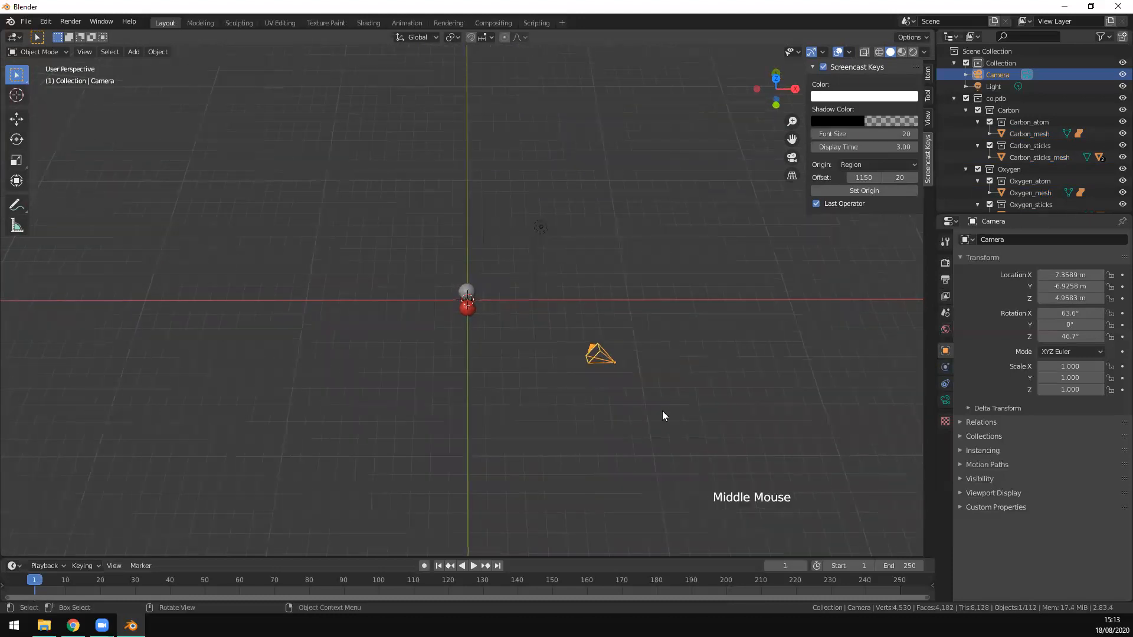
key("KP_7")
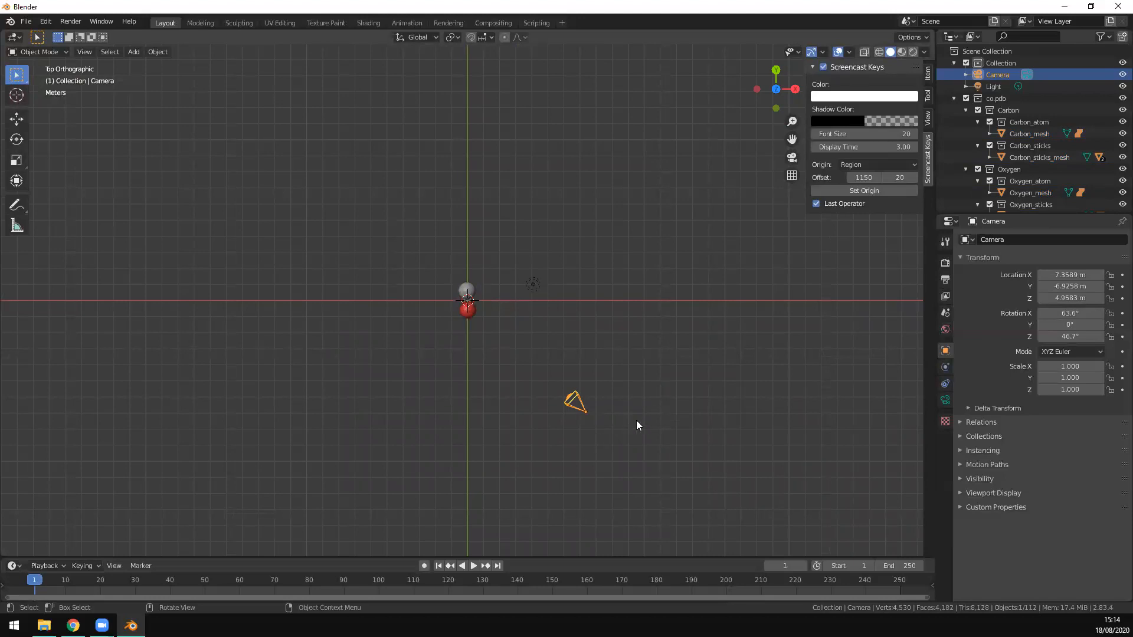
key("g")
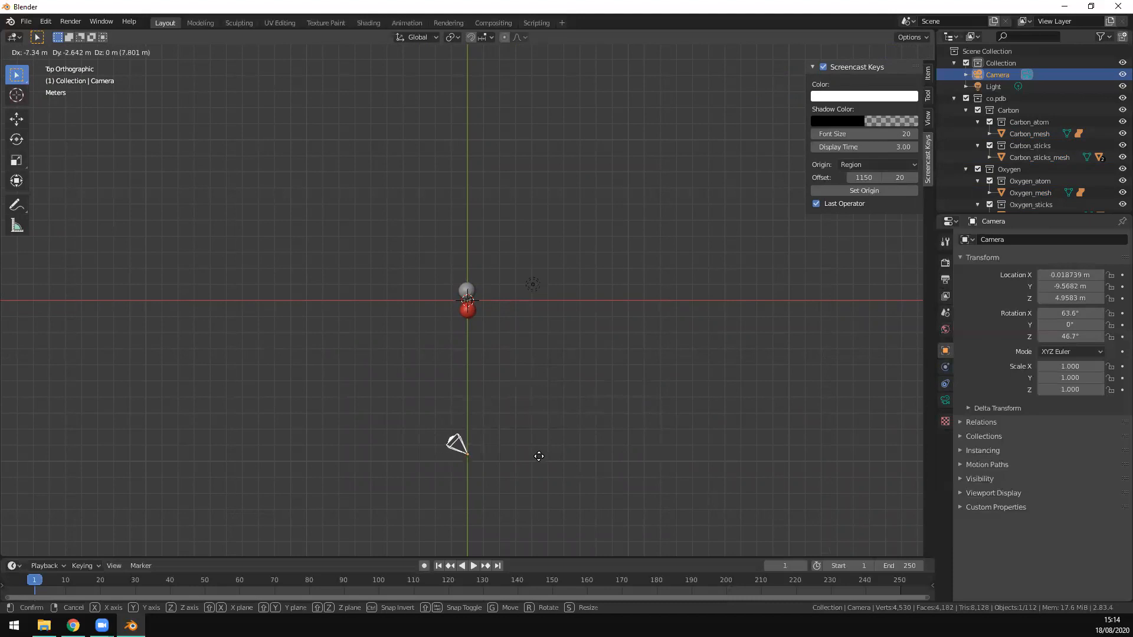
left_click(539, 456)
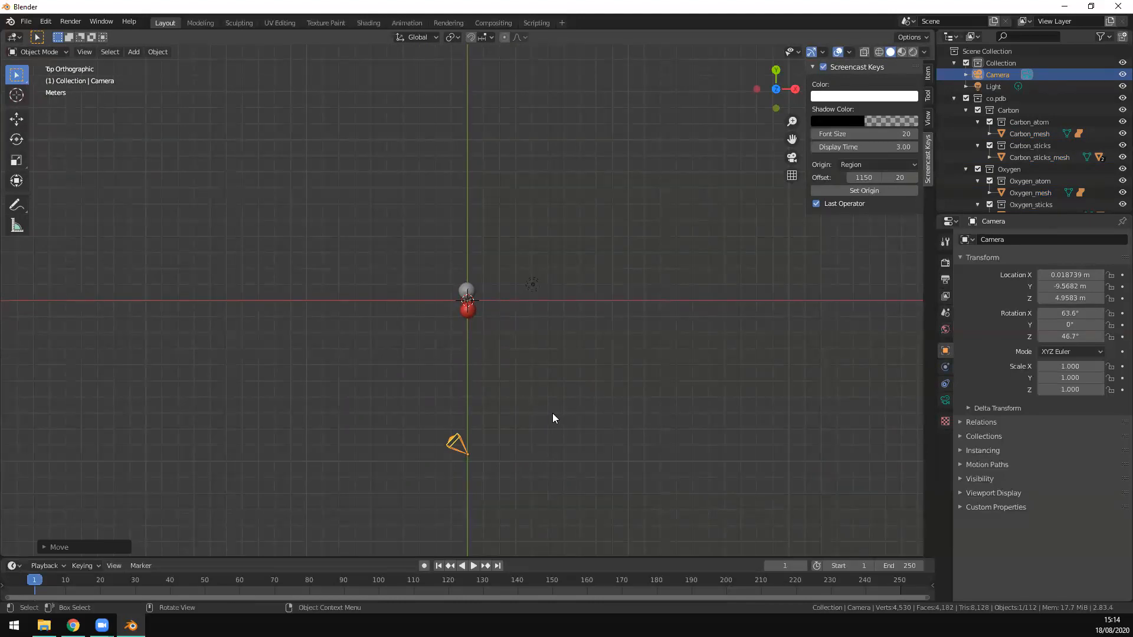
key("r")
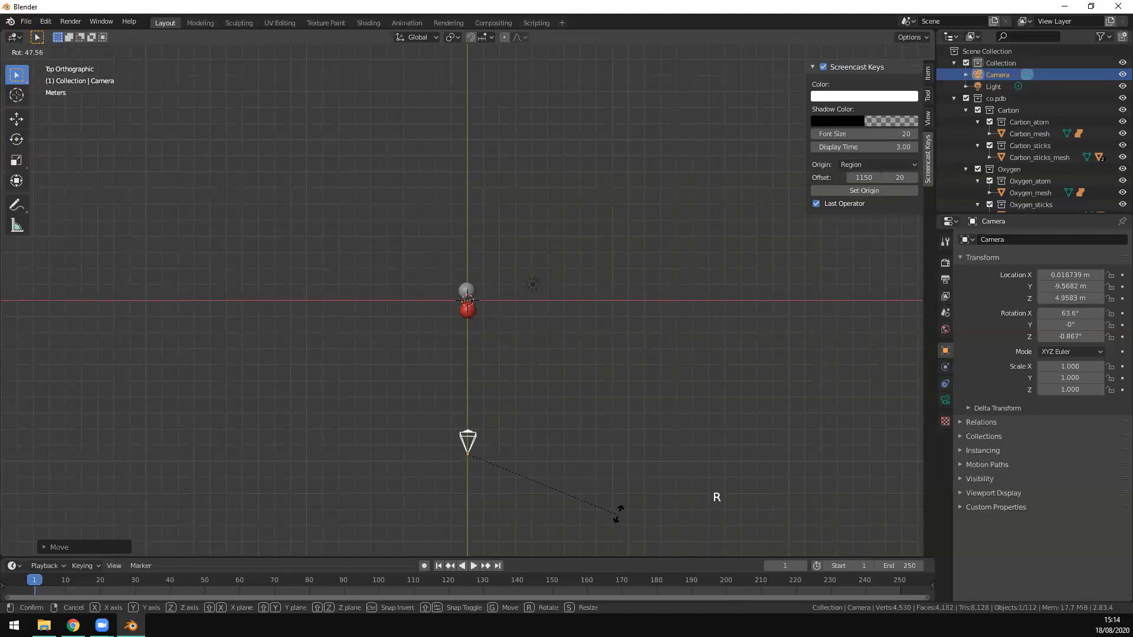
left_click(627, 515)
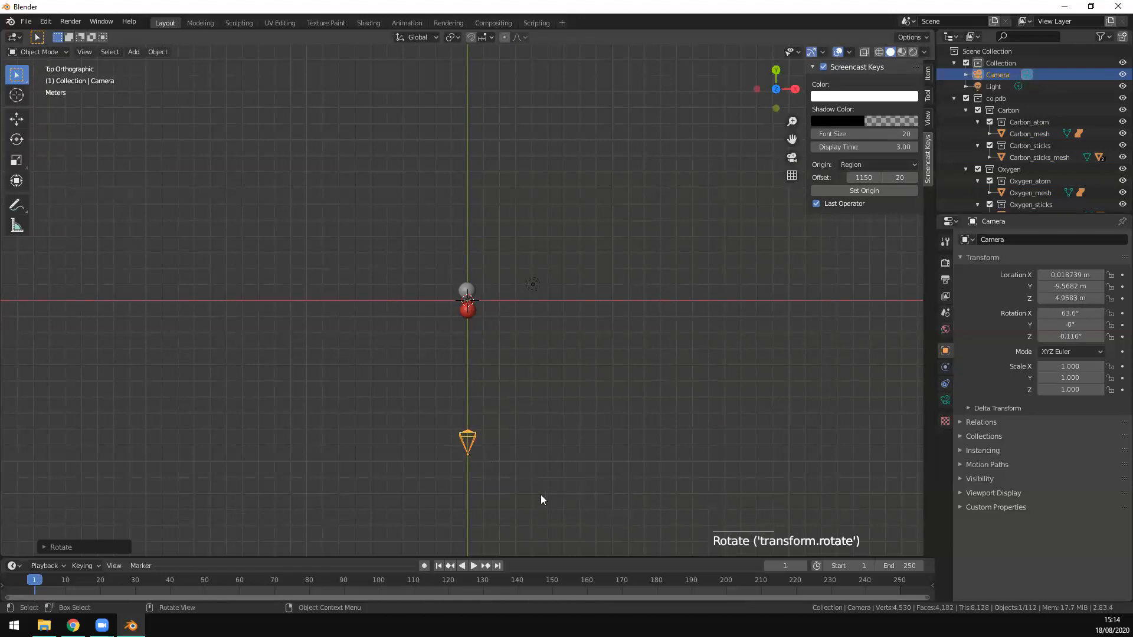
- Examine how the camera and molecule line up in the top, front, side and perspective views
scroll(467, 407, "down", 1)
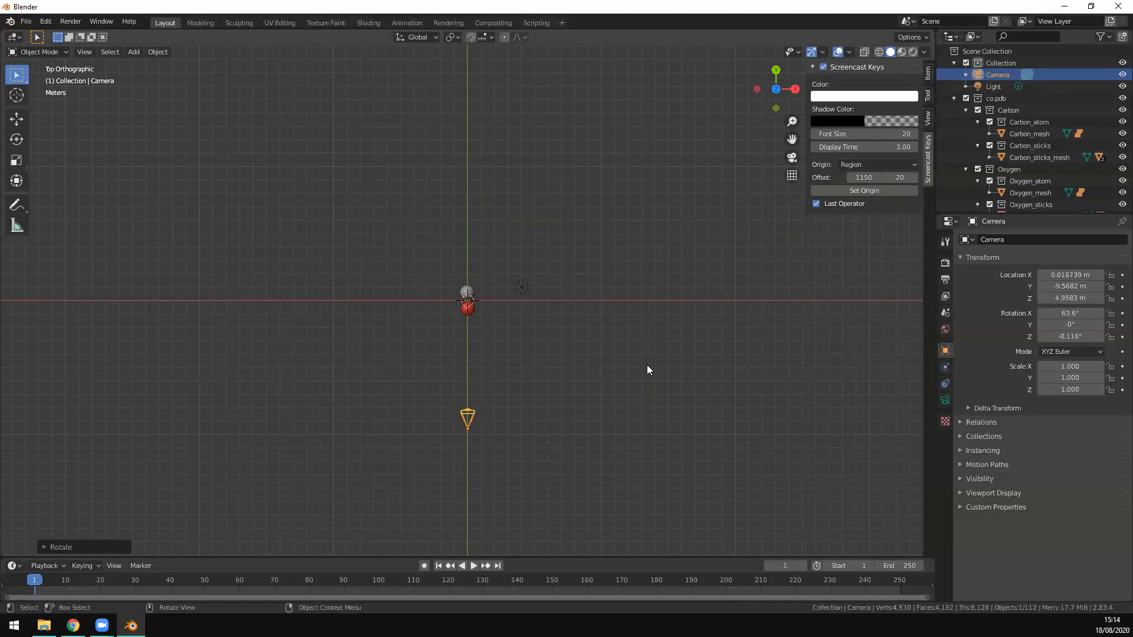
mouse_move(776, 88)
left_mouse_down()
mouse_move(764, 102)
mouse_move(781, 99)
mouse_move(767, 104)
mouse_move(780, 75)
left_mouse_up()
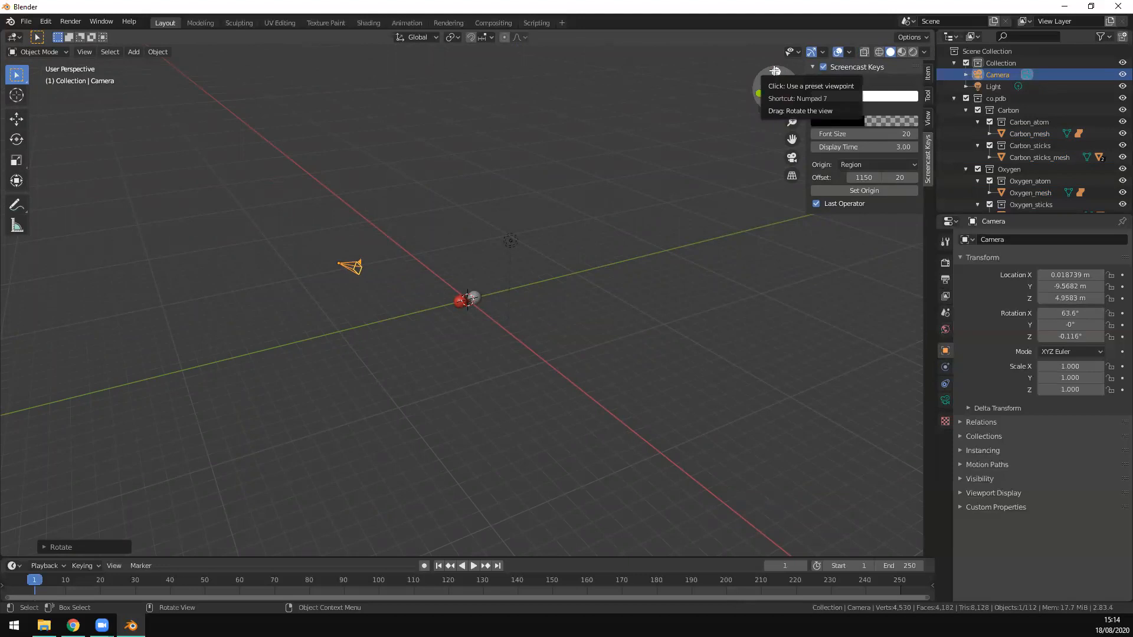
left_click(774, 71)
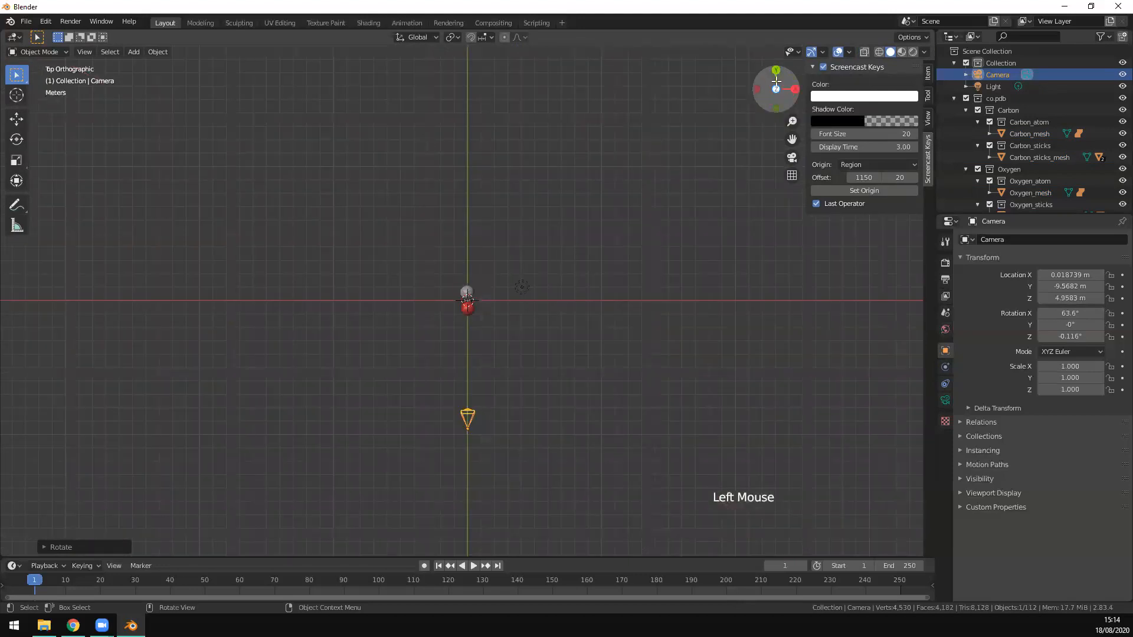
right_click(664, 198)
left_click(564, 337)
left_click_drag(586, 391, 541, 277)
middle_click_drag(584, 336, 544, 284)
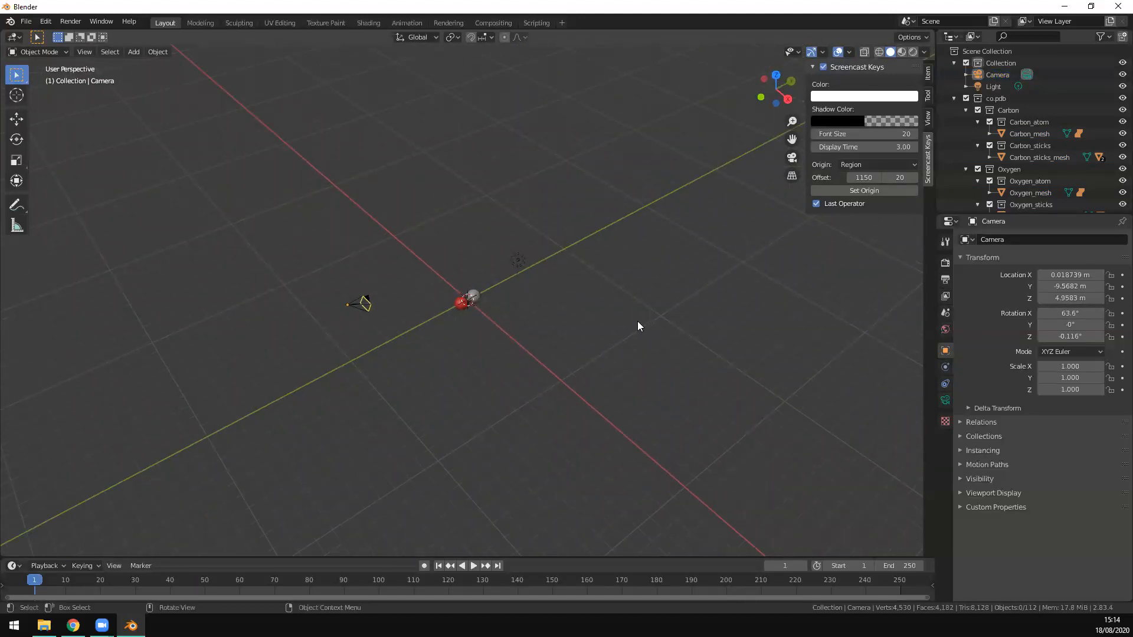
key("KP_7")
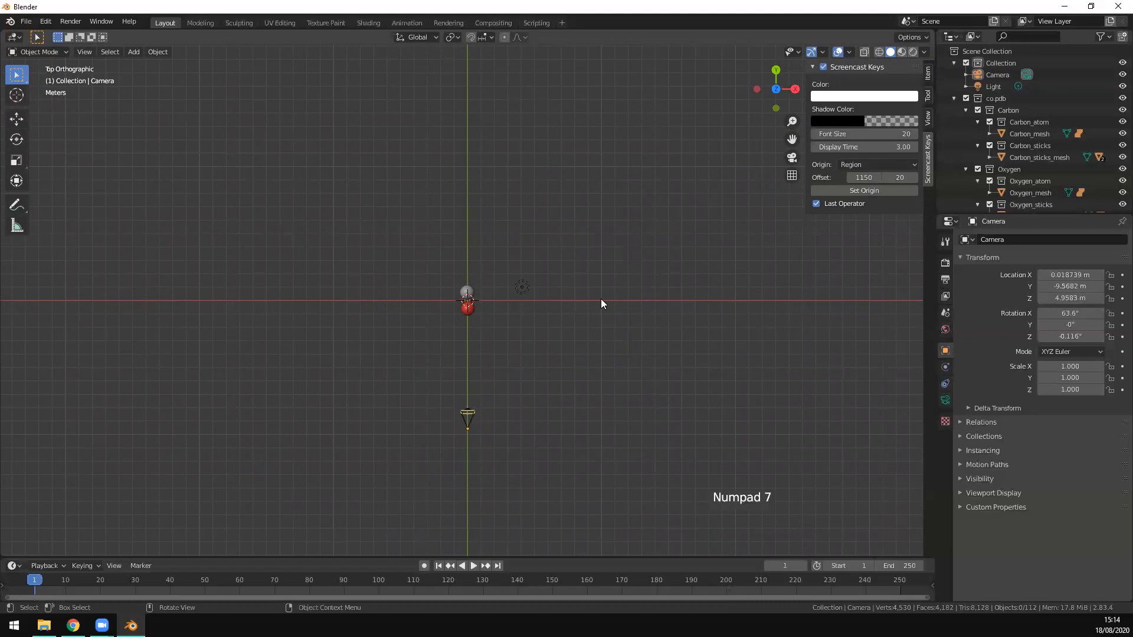
key("KP_1")
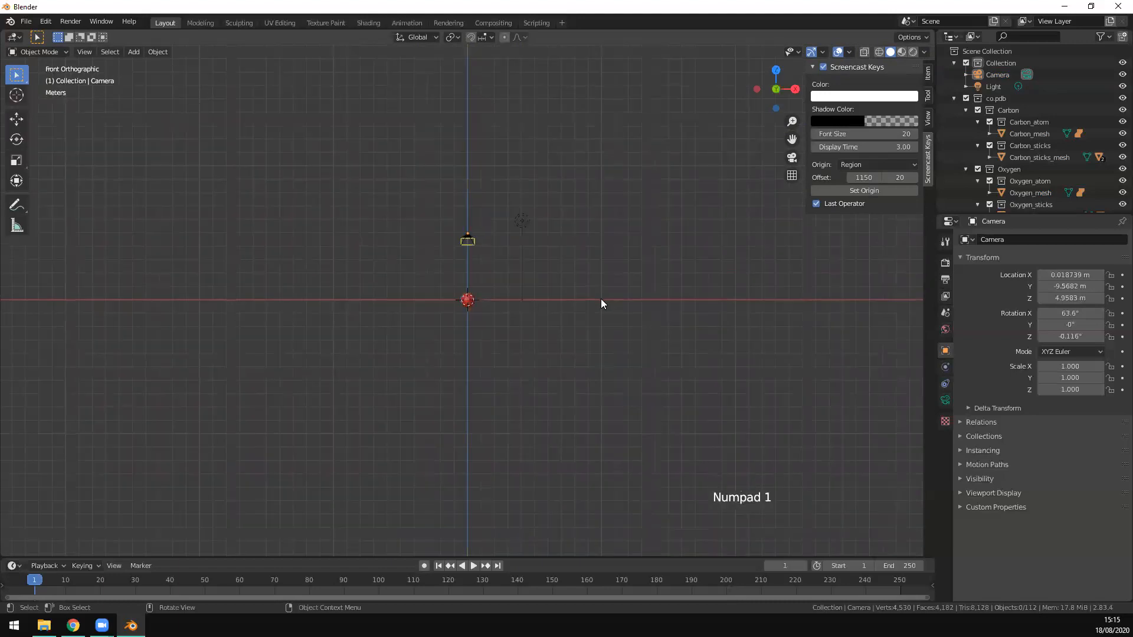
key("KP_3")
key("KP_1")
middle_click_drag(679, 405, 483, 314)
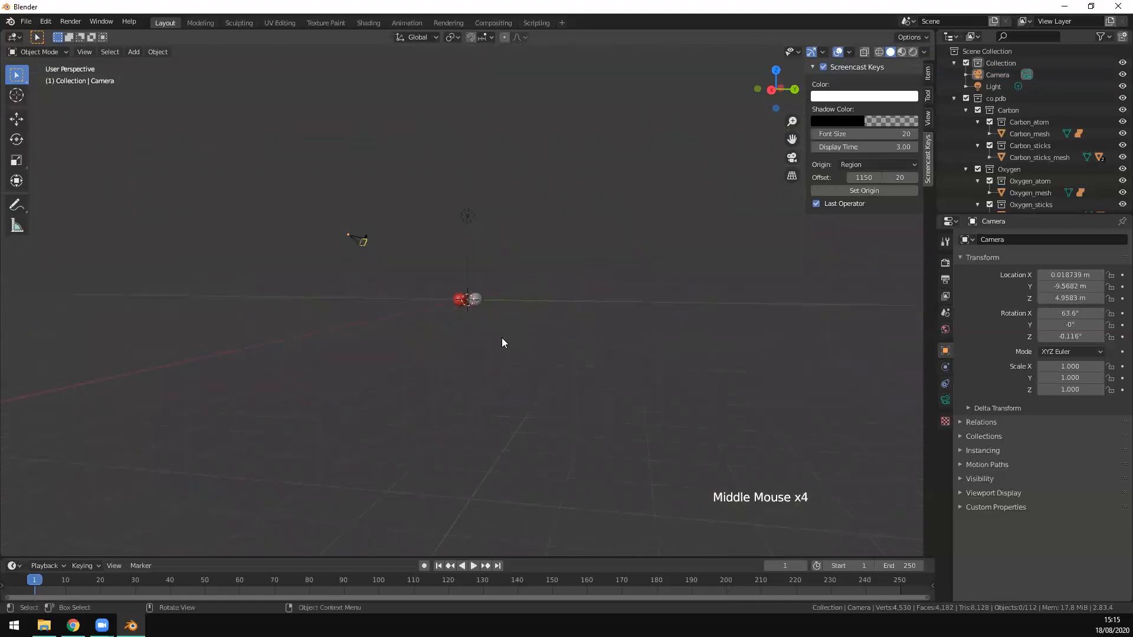
middle_click_drag(563, 361, 486, 345)
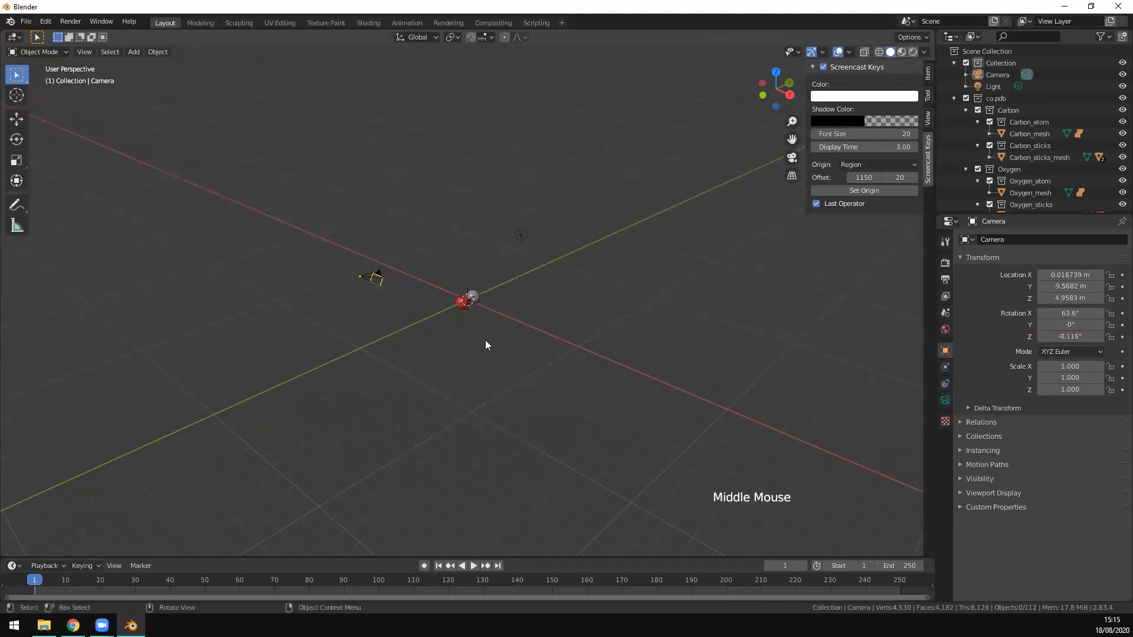
- Select the camera in the top view and show its transform values inside the 3D viewport
key("KP_7")
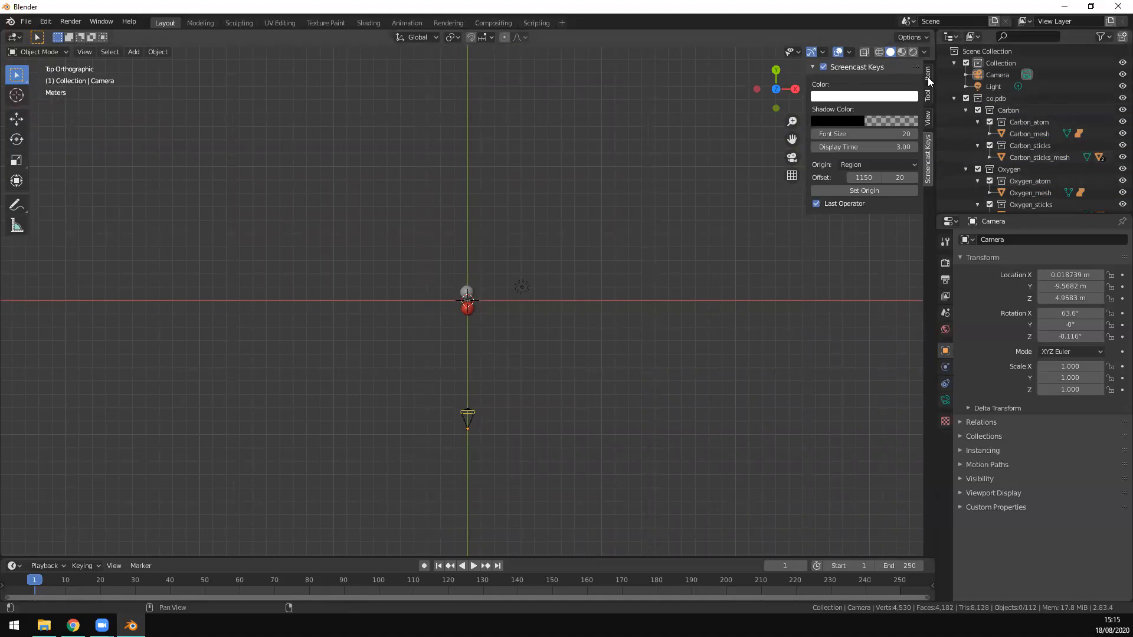
left_click(469, 421)
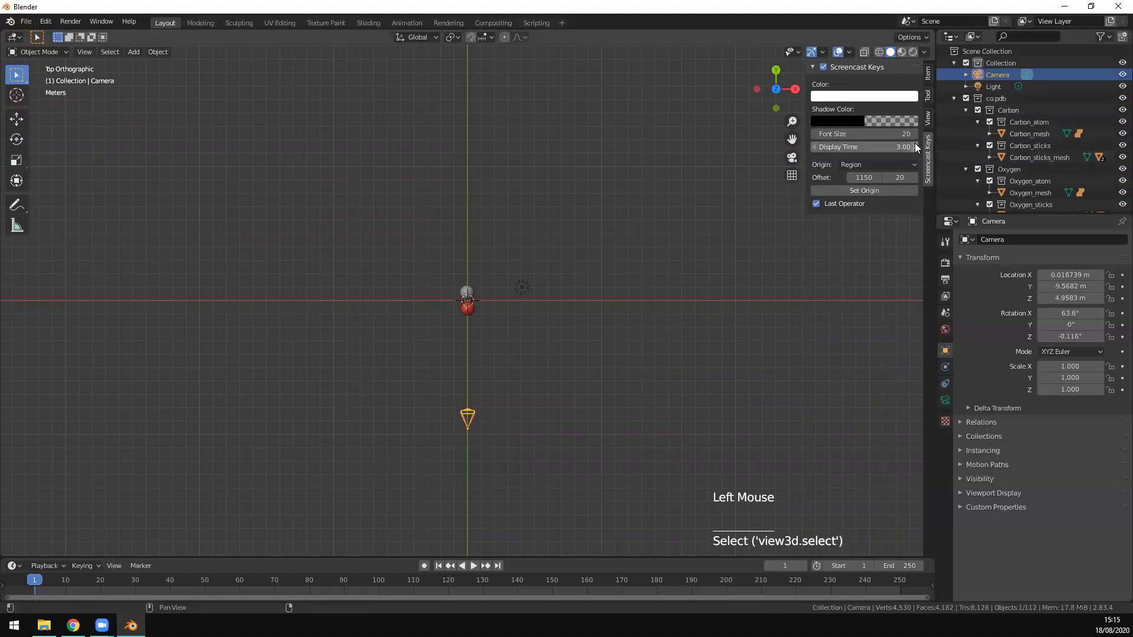
left_click(928, 73)
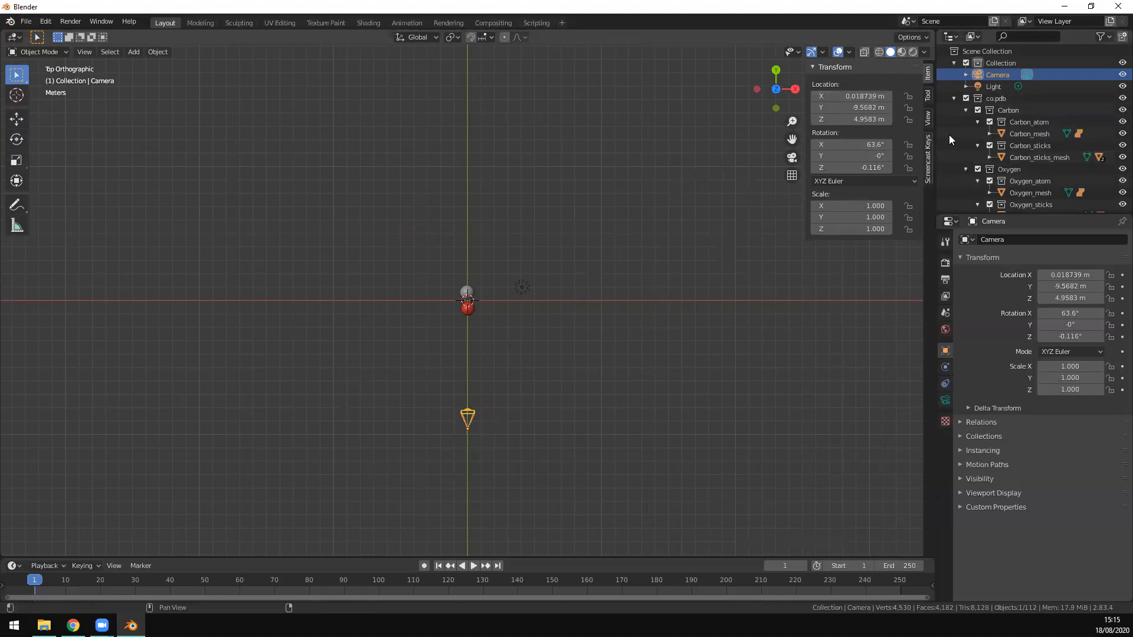
key("n")
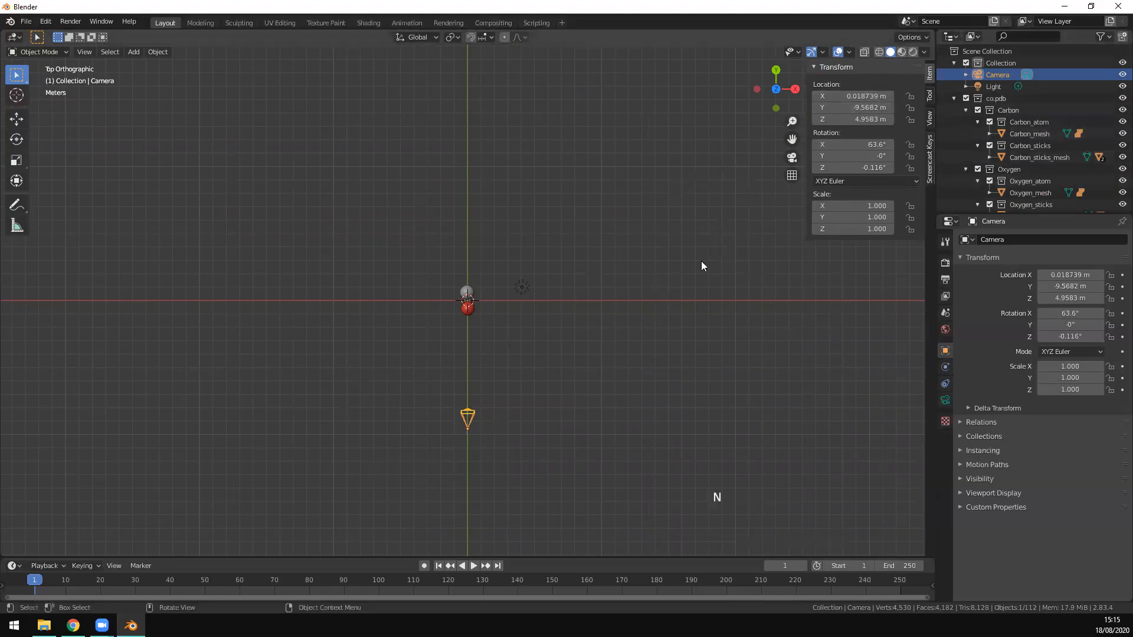
key("n")
key("n")
key("n")
left_click(927, 71)
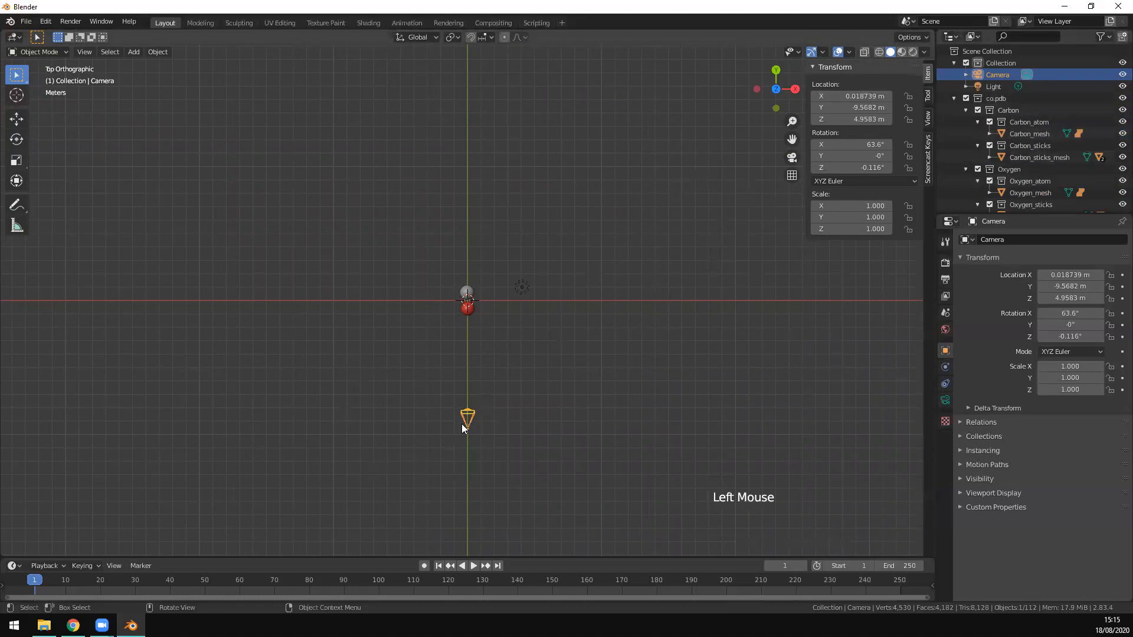
- Set the camera's location to X 0 m, Y -20 m and Z 0 m
left_click(863, 96)
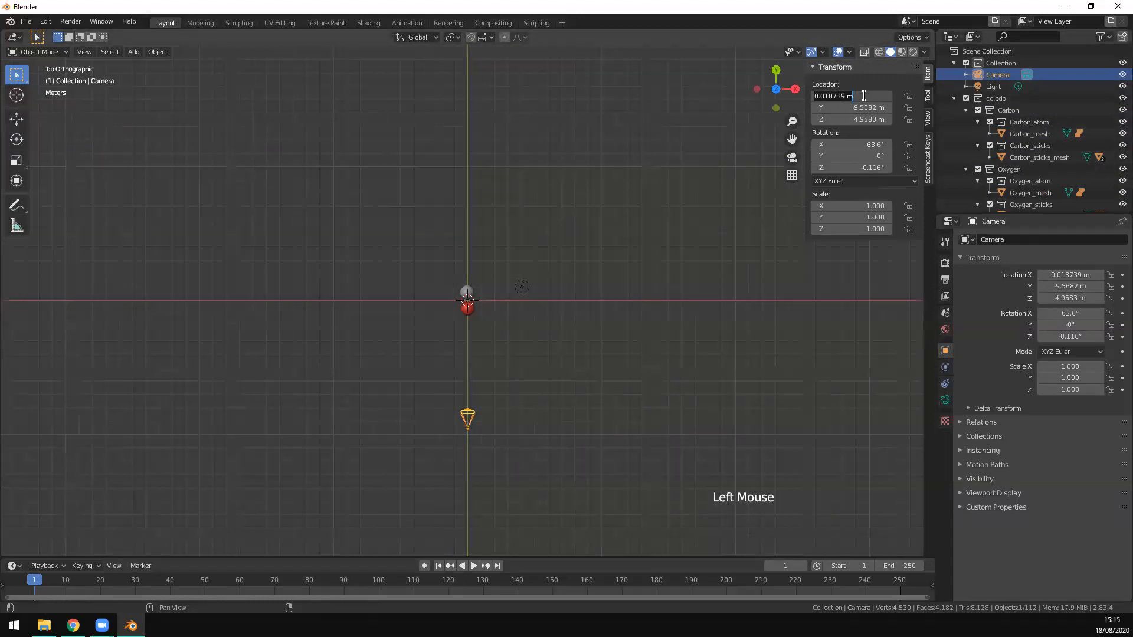
type("0")
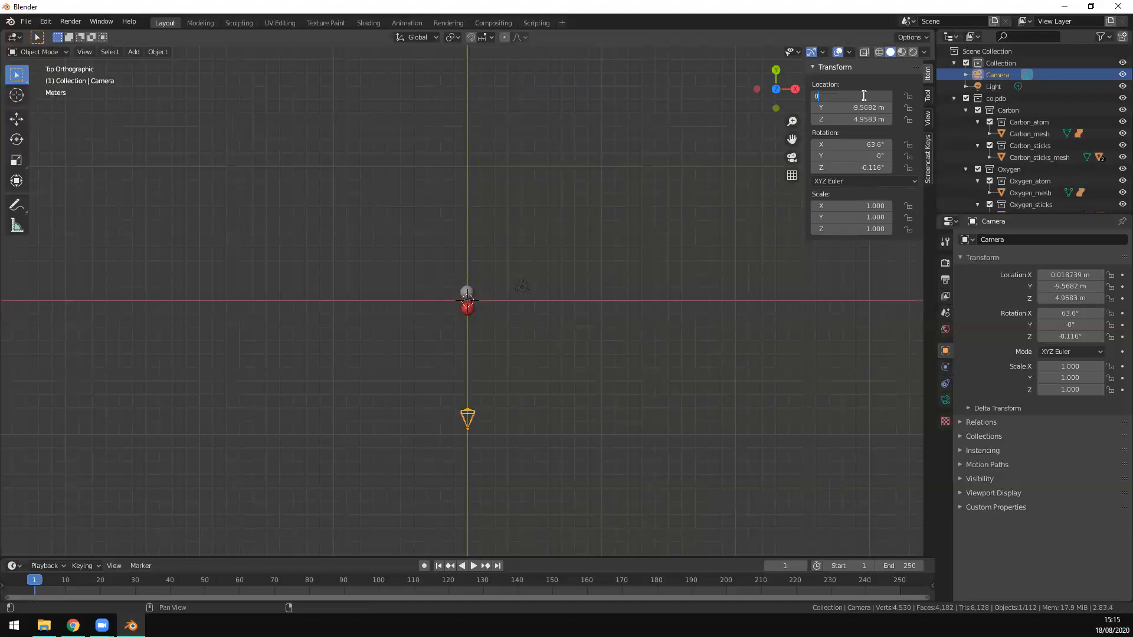
key("Tab")
type("-20")
key("Tab")
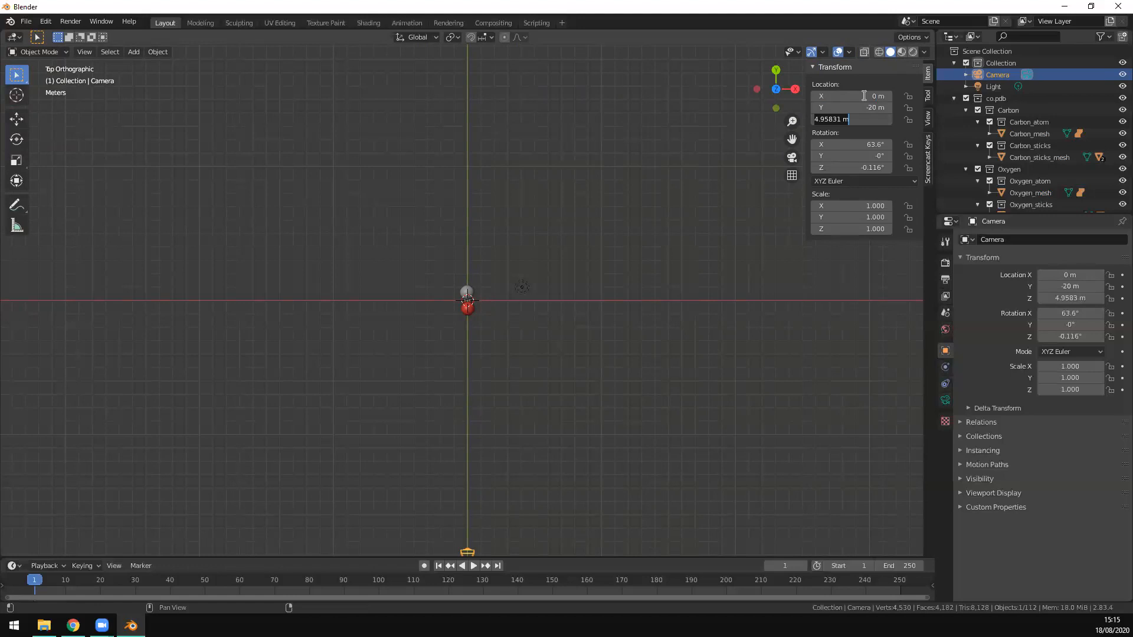
type("0")
key("Return")
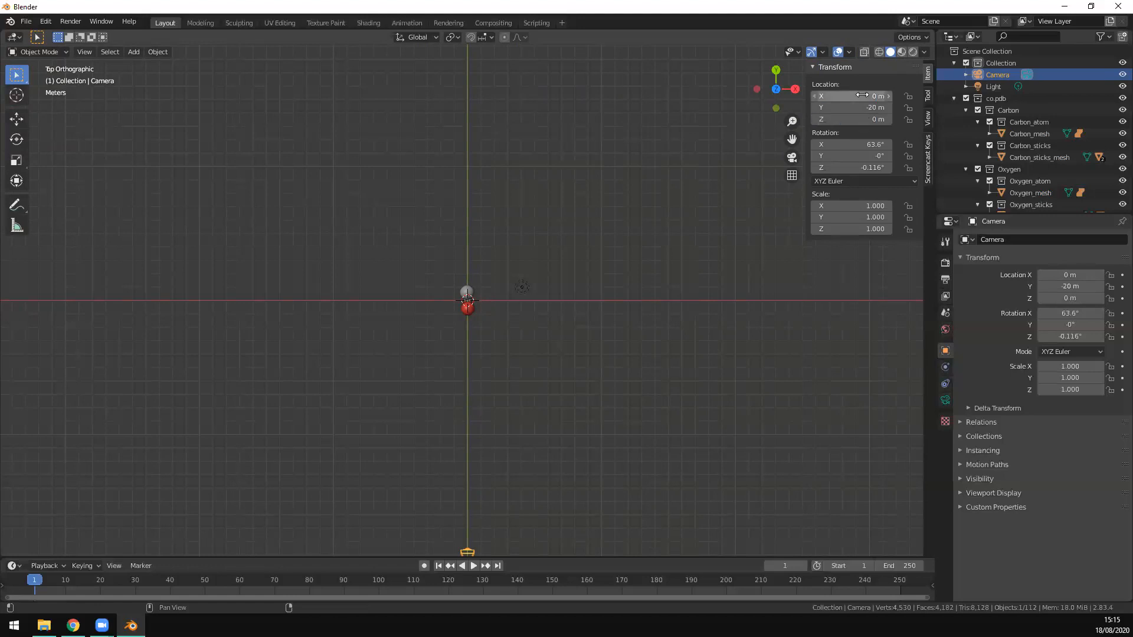
scroll(521, 554, "down", 1)
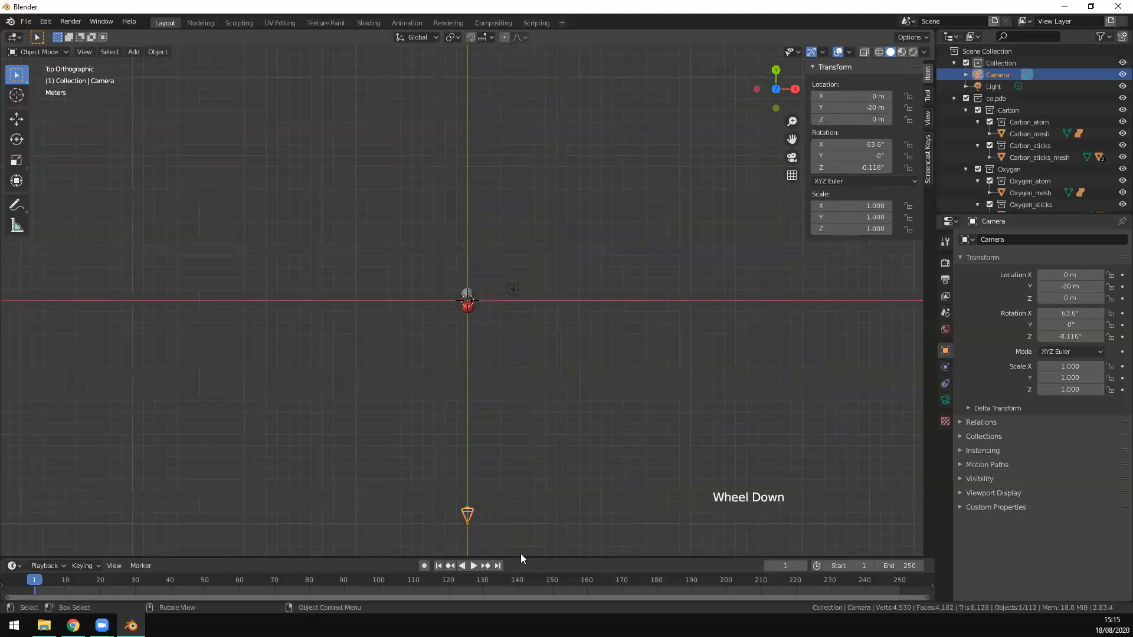
middle_click_drag(493, 517, 410, 376)
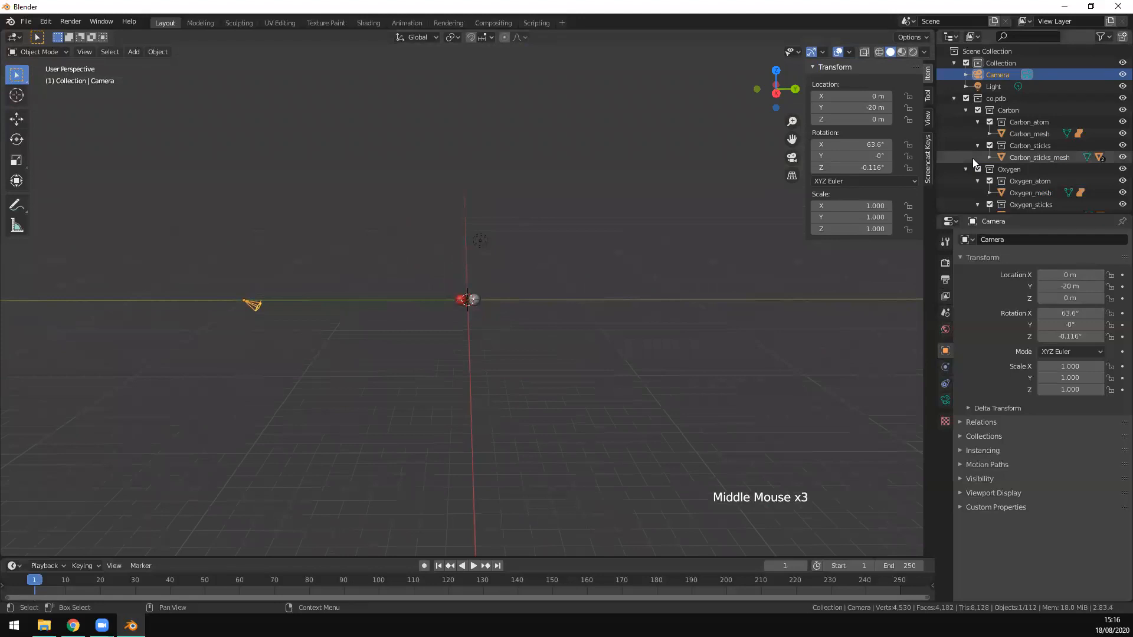
middle_click_drag(495, 299, 531, 266)
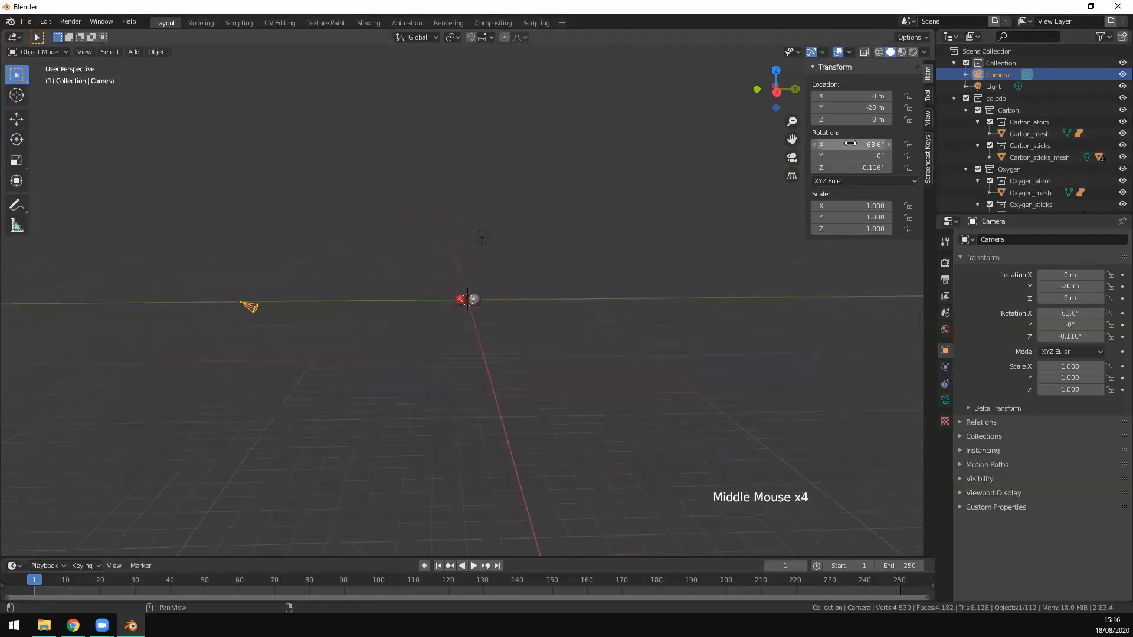
- Set the camera's rotation to X 90° and Z 0° so it points along the Y axis at the molecule
left_click(892, 147)
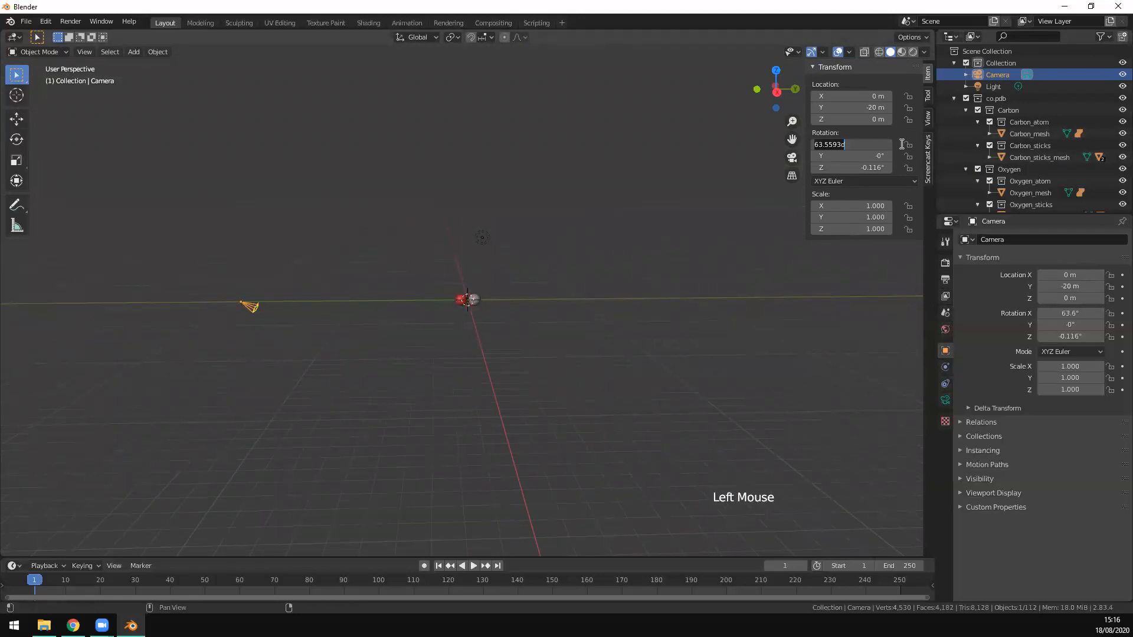
type("90")
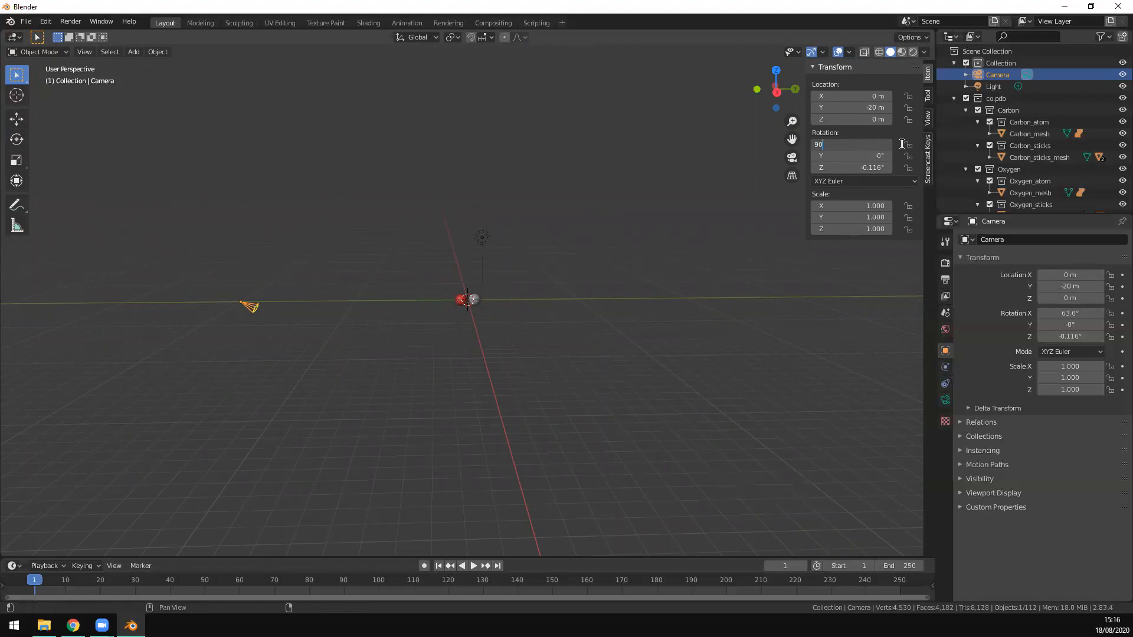
key("Tab")
key("Tab")
type("0")
key("Return")
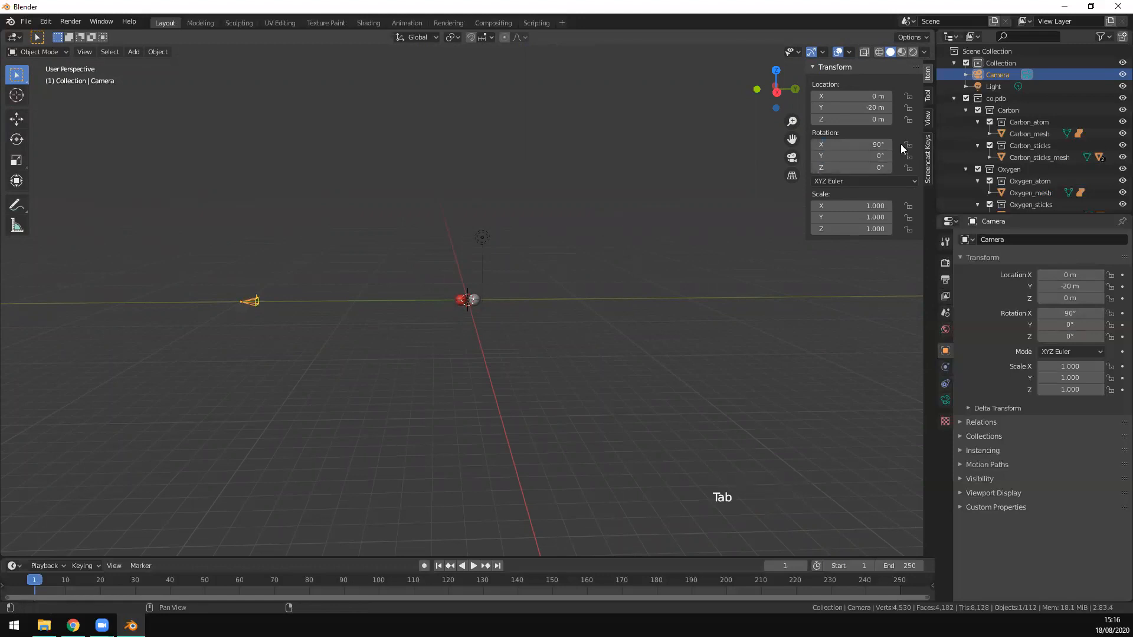
- Examine the molecule through the camera view and compare it with the camera's placement in the perspective view
middle_click_drag(344, 393, 466, 394)
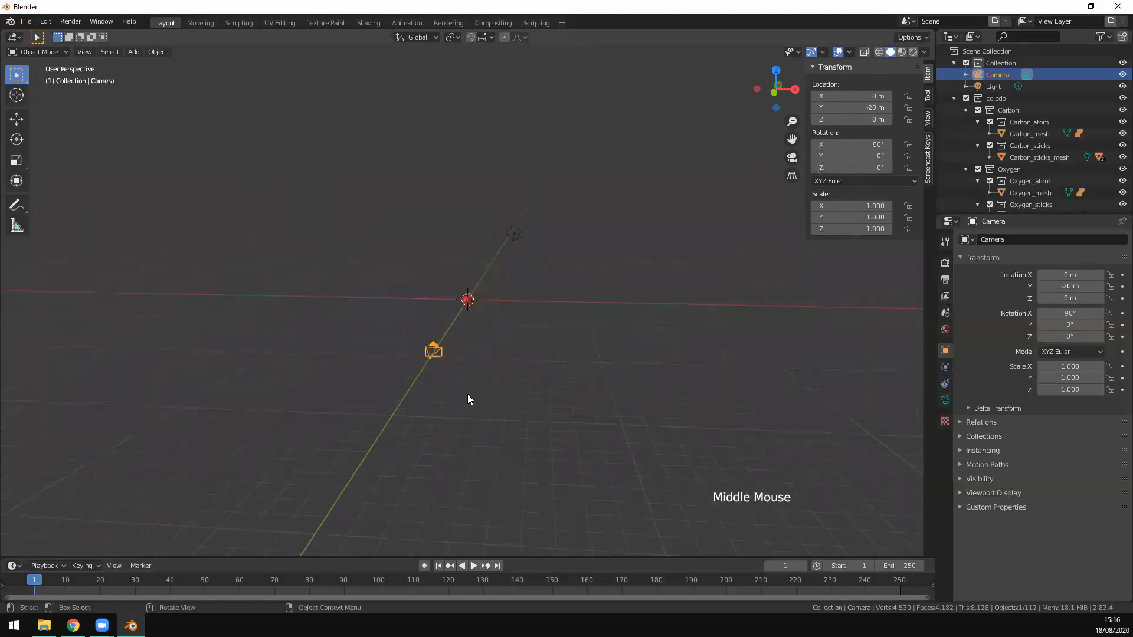
key("KP_0")
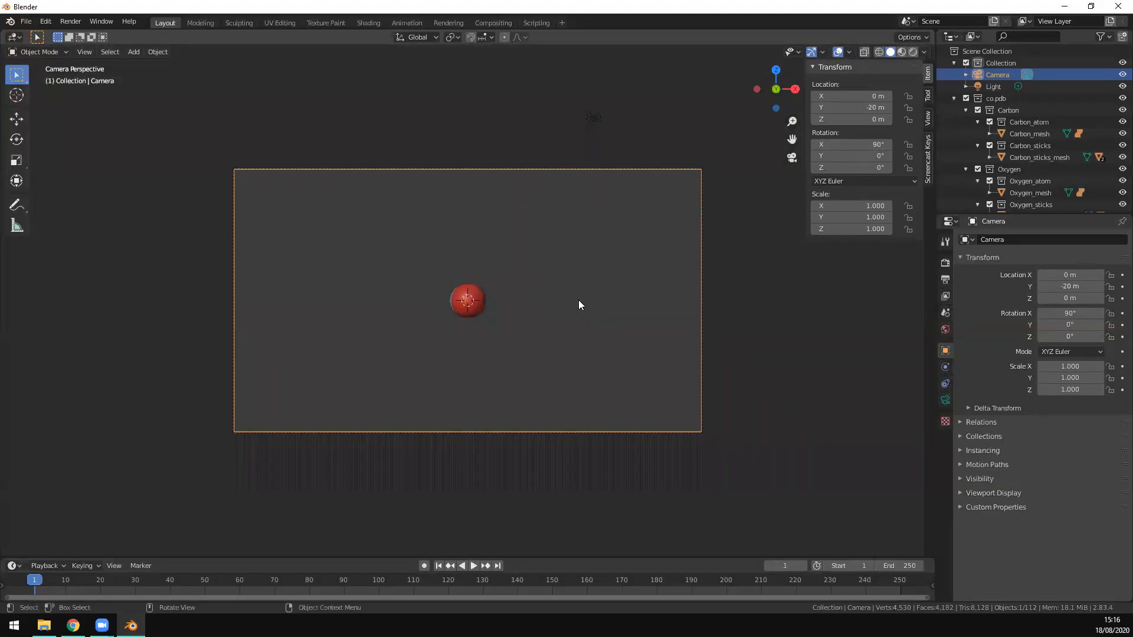
key("KP_7")
middle_click_drag(621, 455, 610, 333)
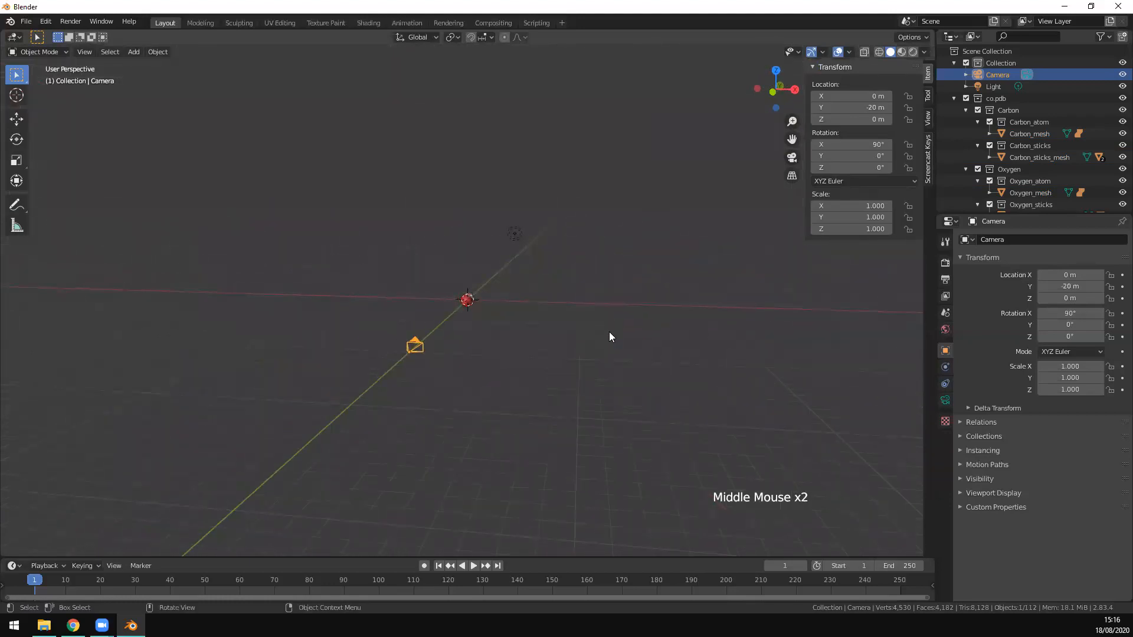
key("KP_0")
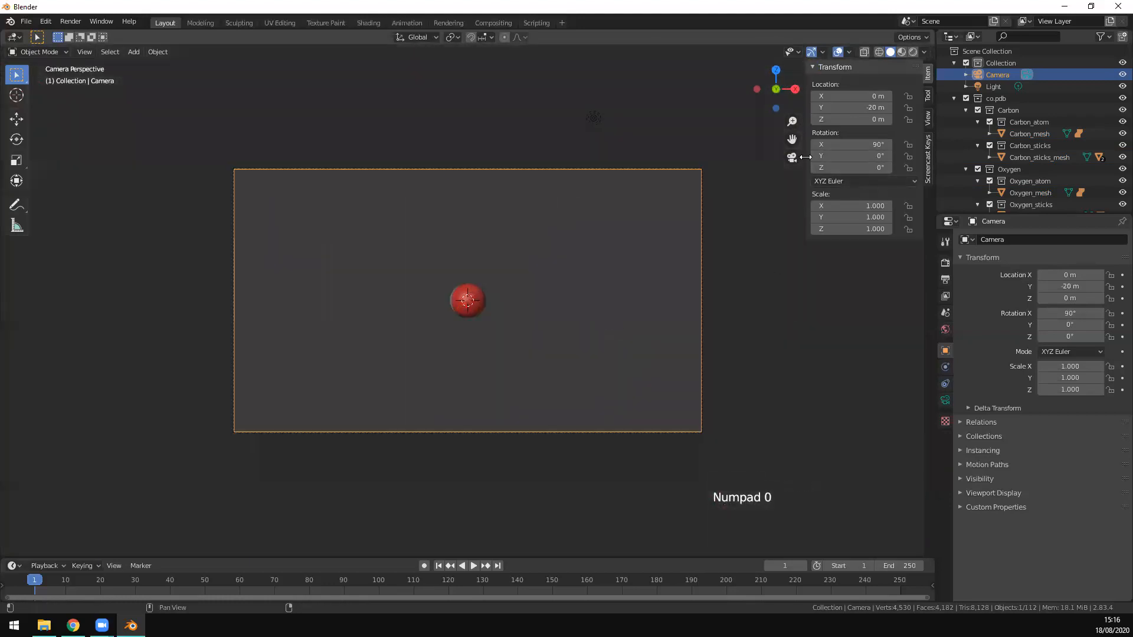
left_click(794, 158)
left_click(793, 158)
left_click(794, 158)
left_click(797, 157)
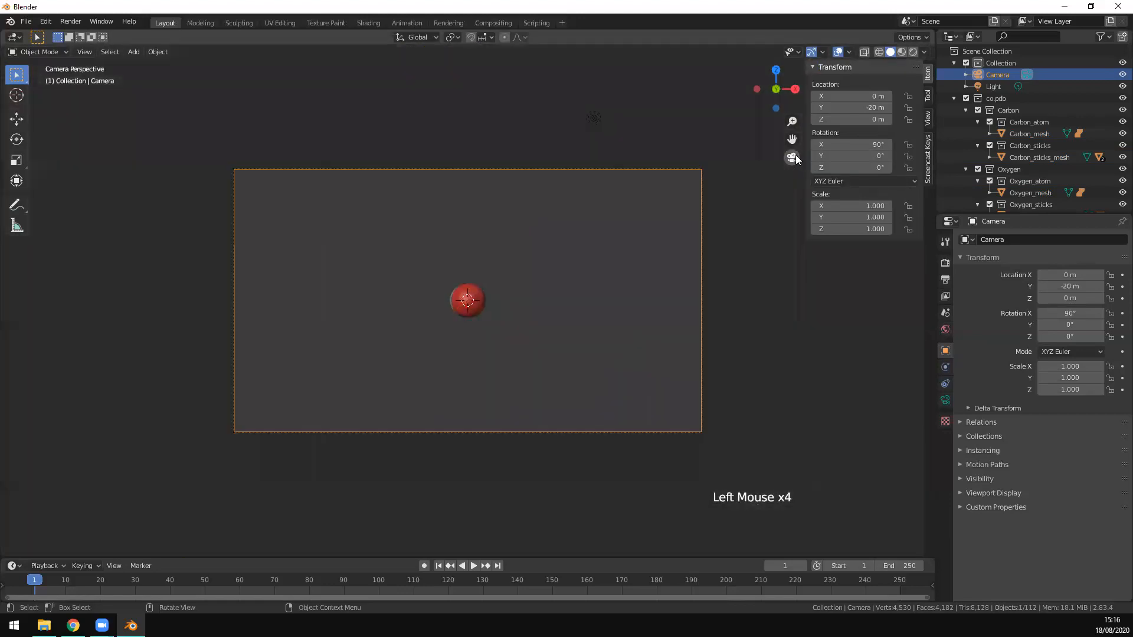
left_click(795, 158)
left_click(794, 158)
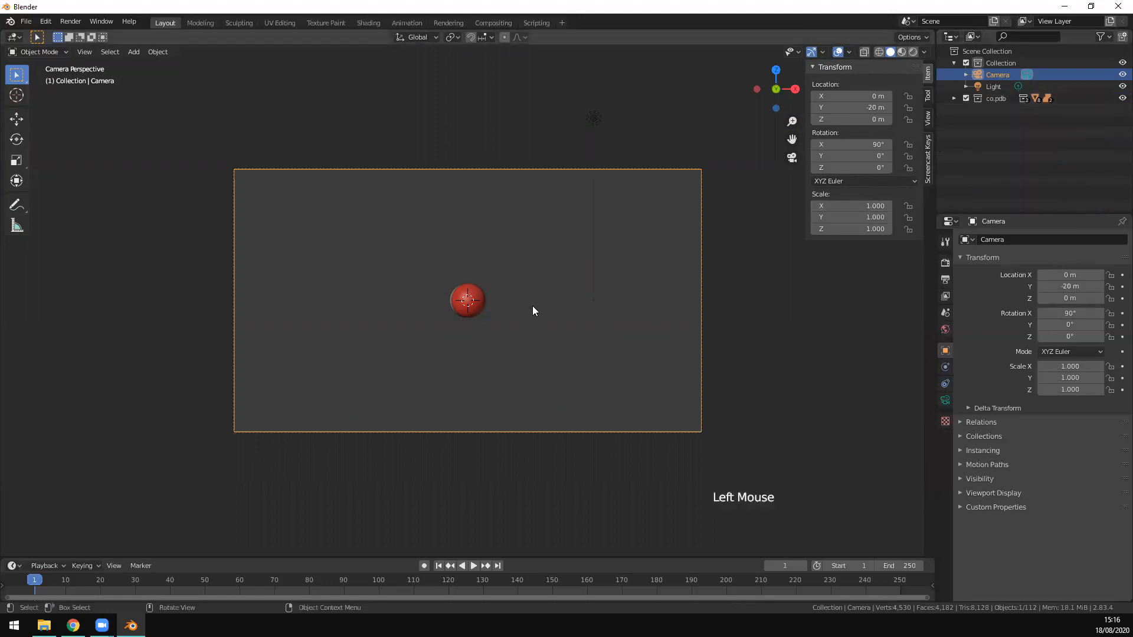
- Move the light in the top and front views to about X -6.49 m, Y -14.85 m and Z 6.54 m
key("KP_7")
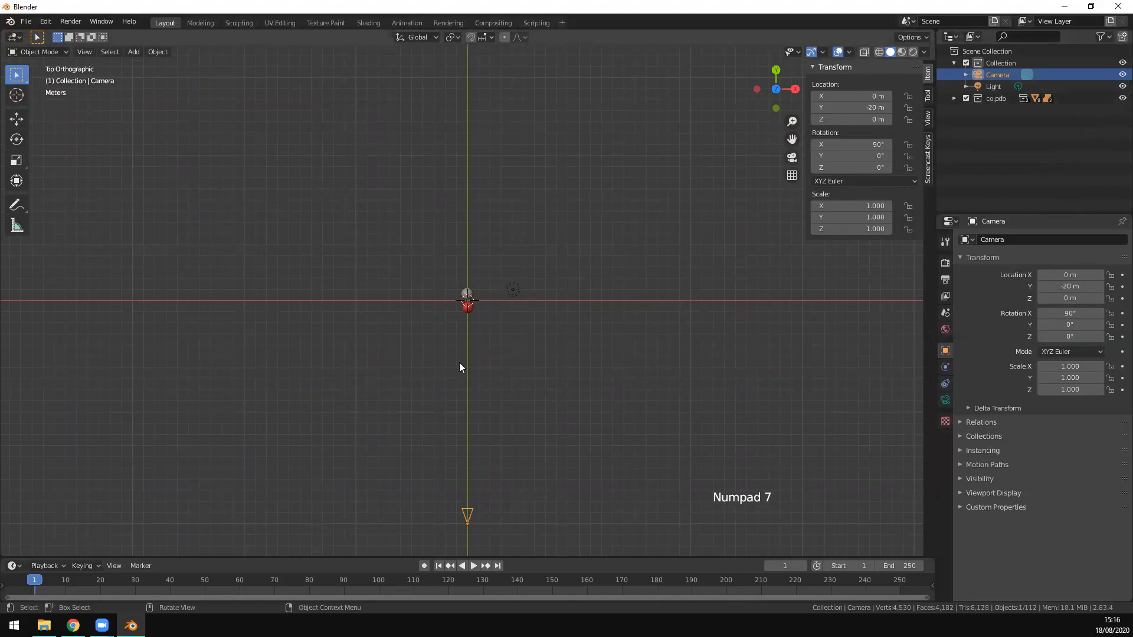
left_click(516, 294)
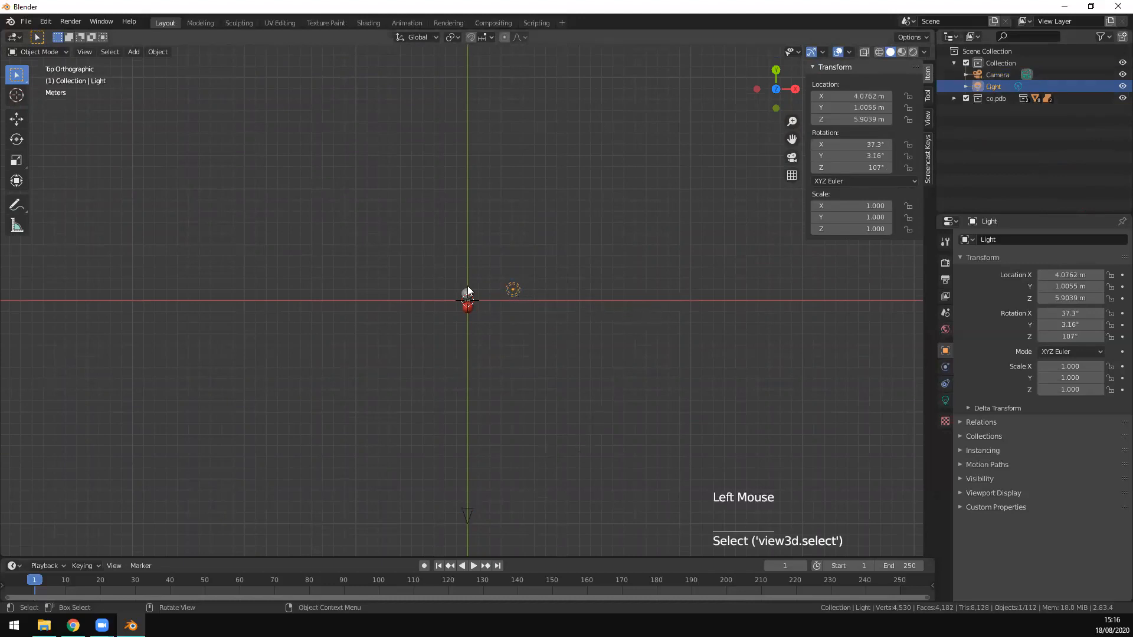
key("g")
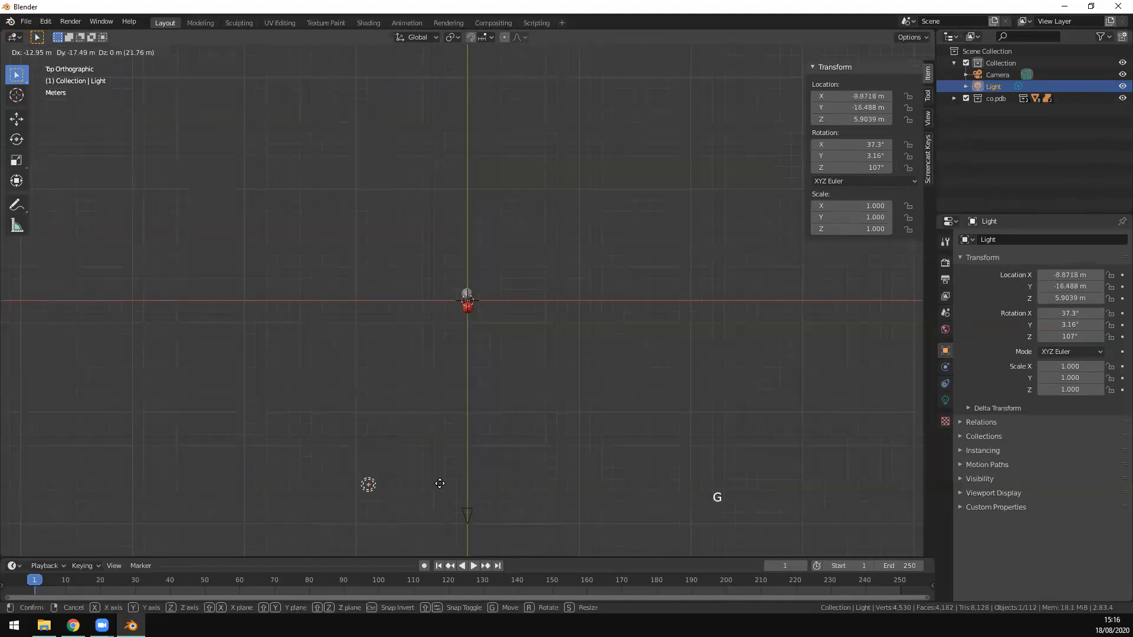
left_click(451, 472)
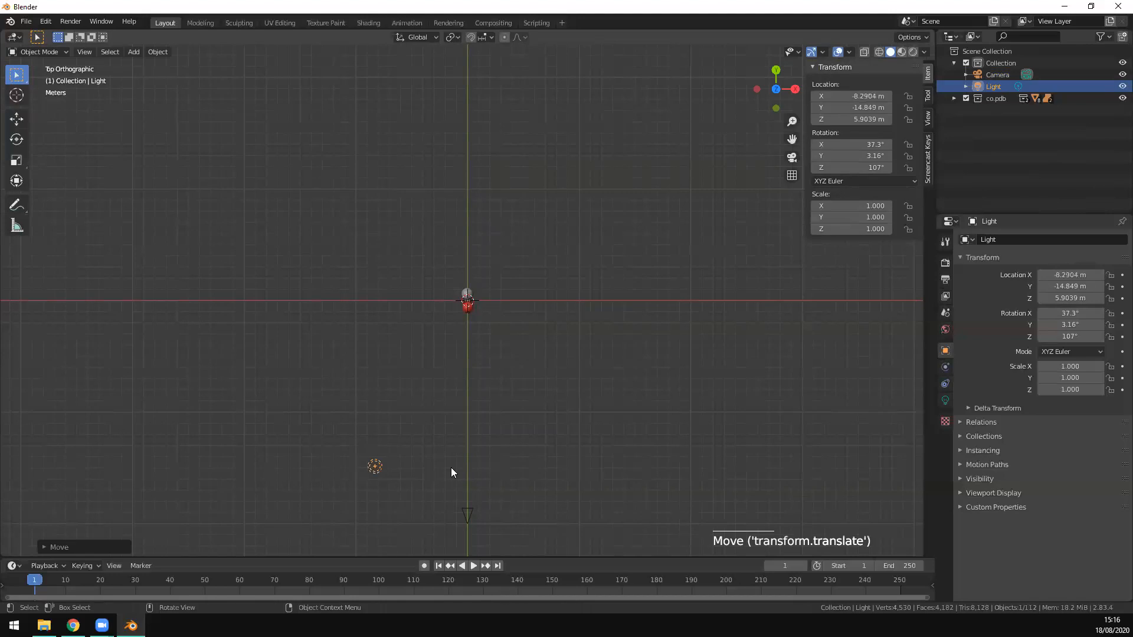
key("KP_1")
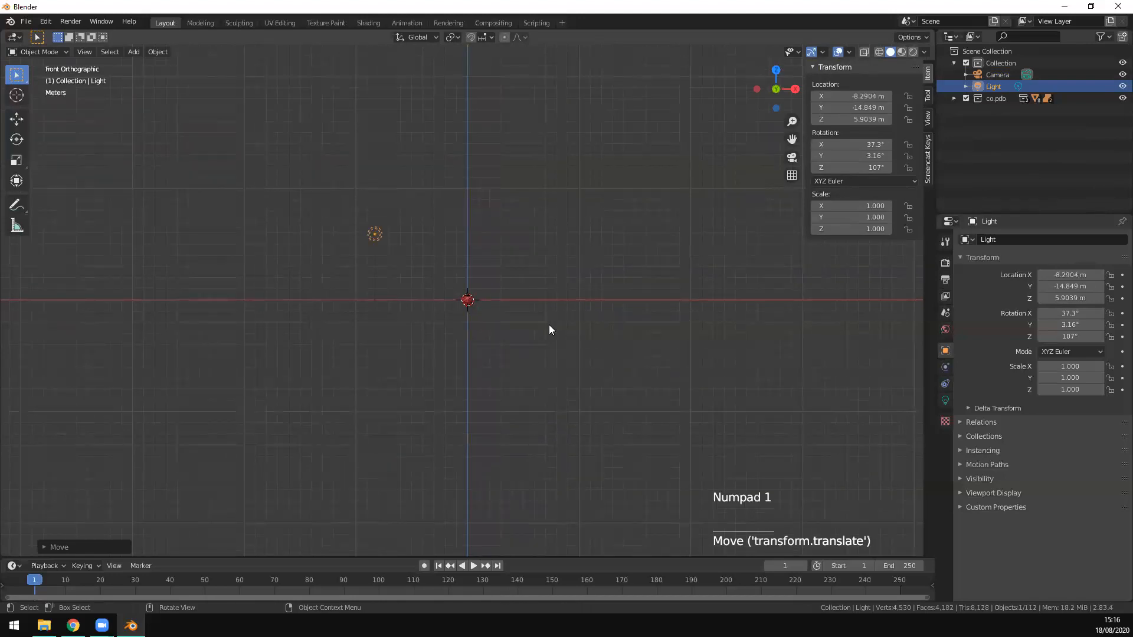
key("g")
left_click(543, 286)
key("KP_0")
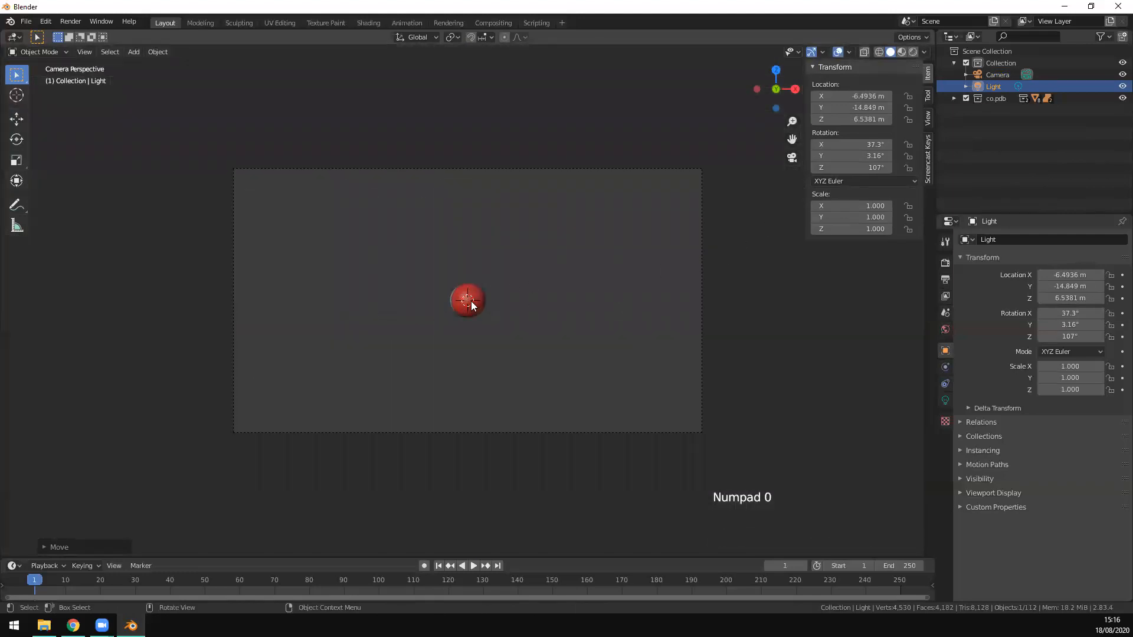
left_click(470, 303)
key("g")
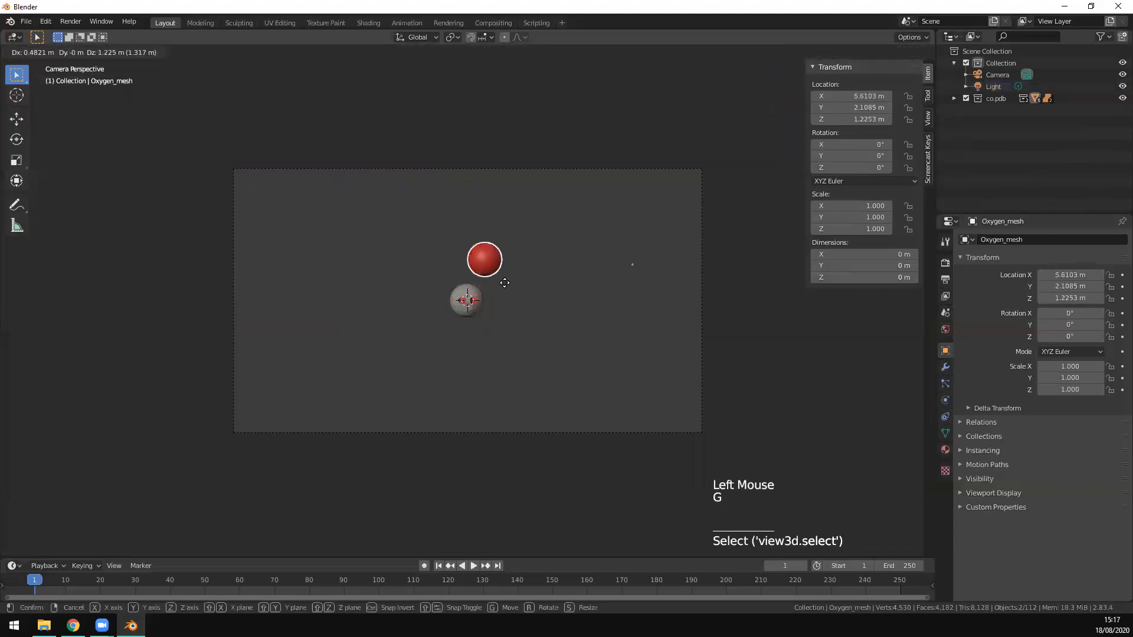
right_click(472, 306)
left_click_drag(429, 246, 576, 337)
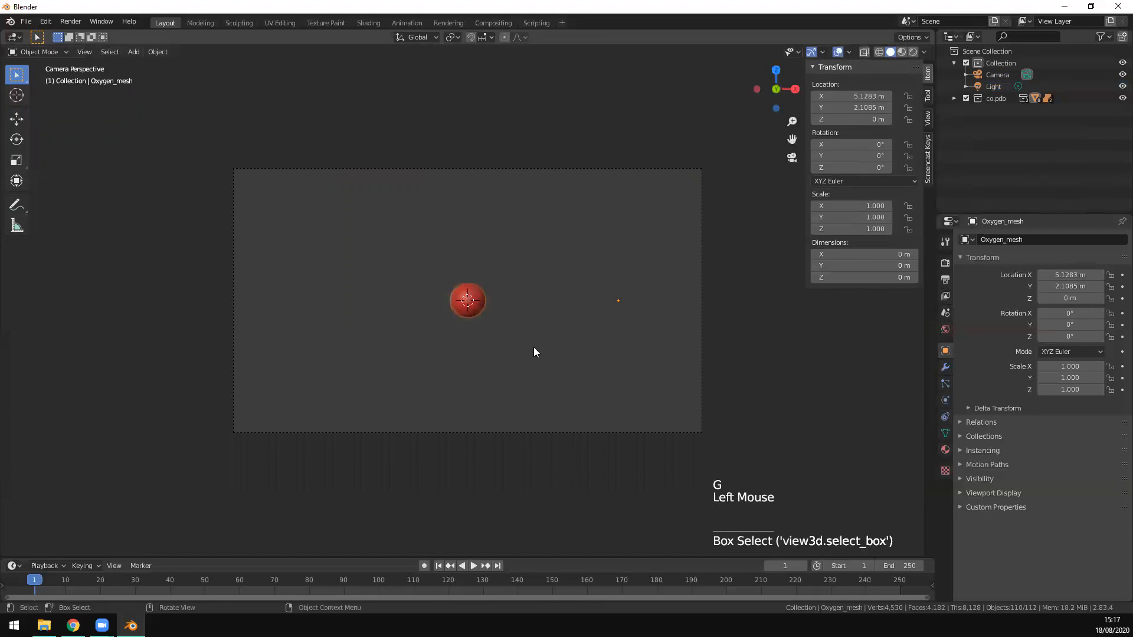
key("g")
right_click(550, 363)
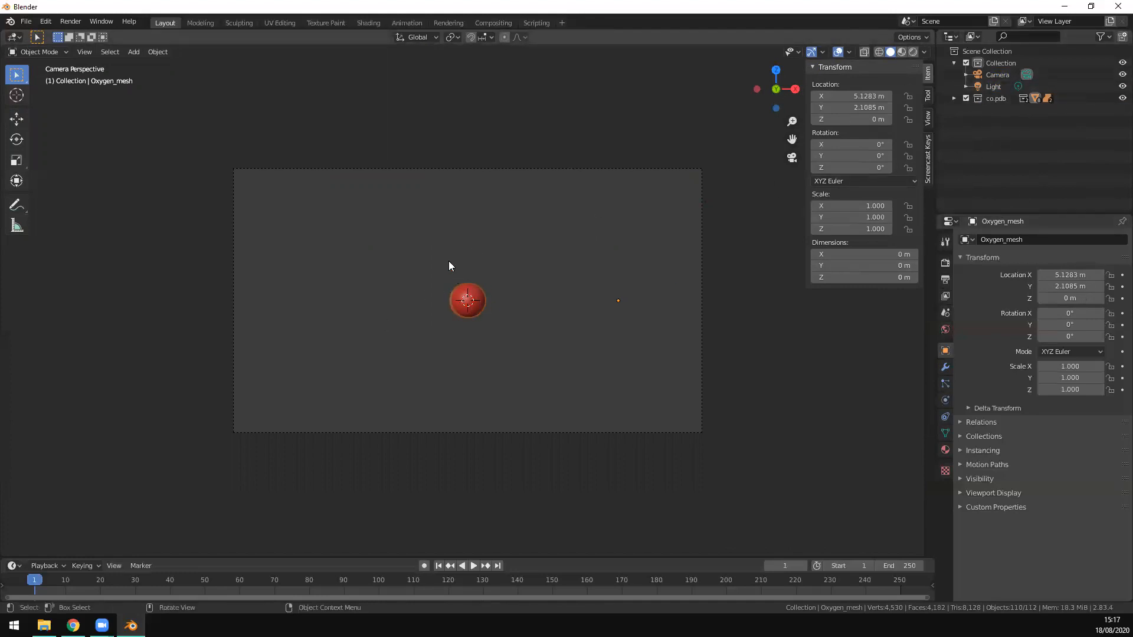
- Examine the carbon and oxygen atom and stick sub-collections of co.pdb, and compare choosing the collection with box-selecting the molecule
left_click(996, 99)
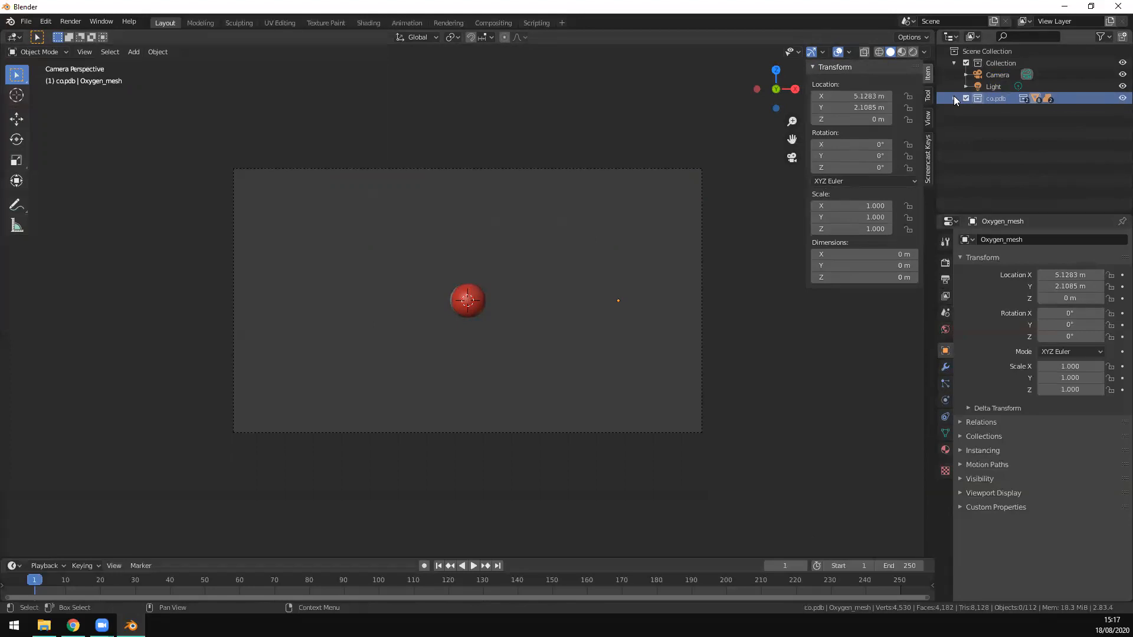
left_click(466, 306)
left_click_drag(415, 257, 515, 326)
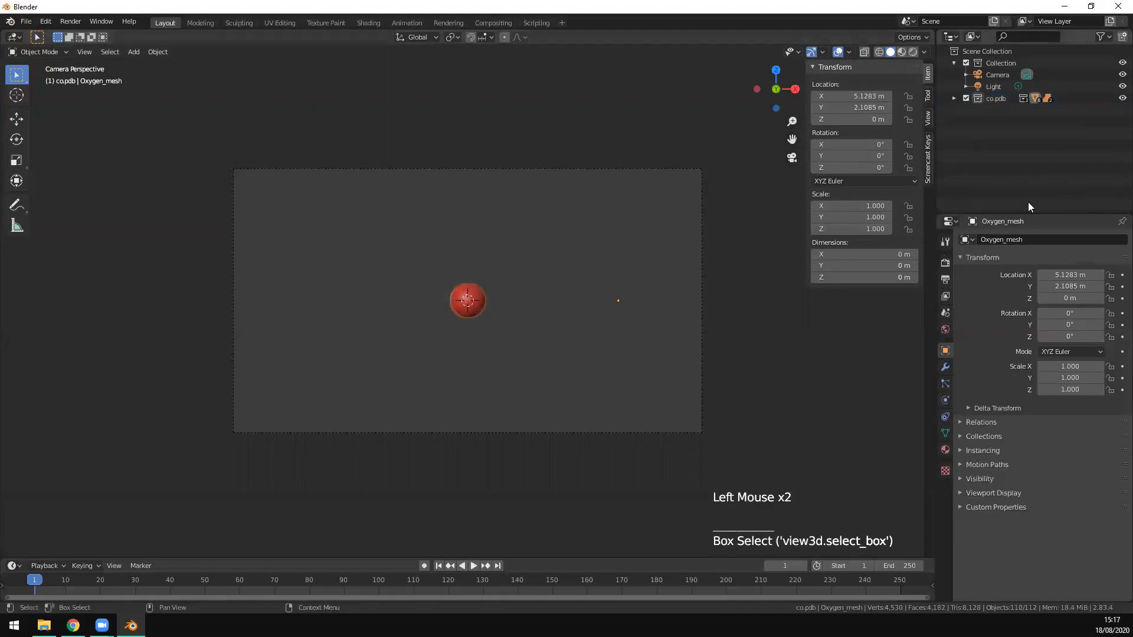
left_click(992, 98)
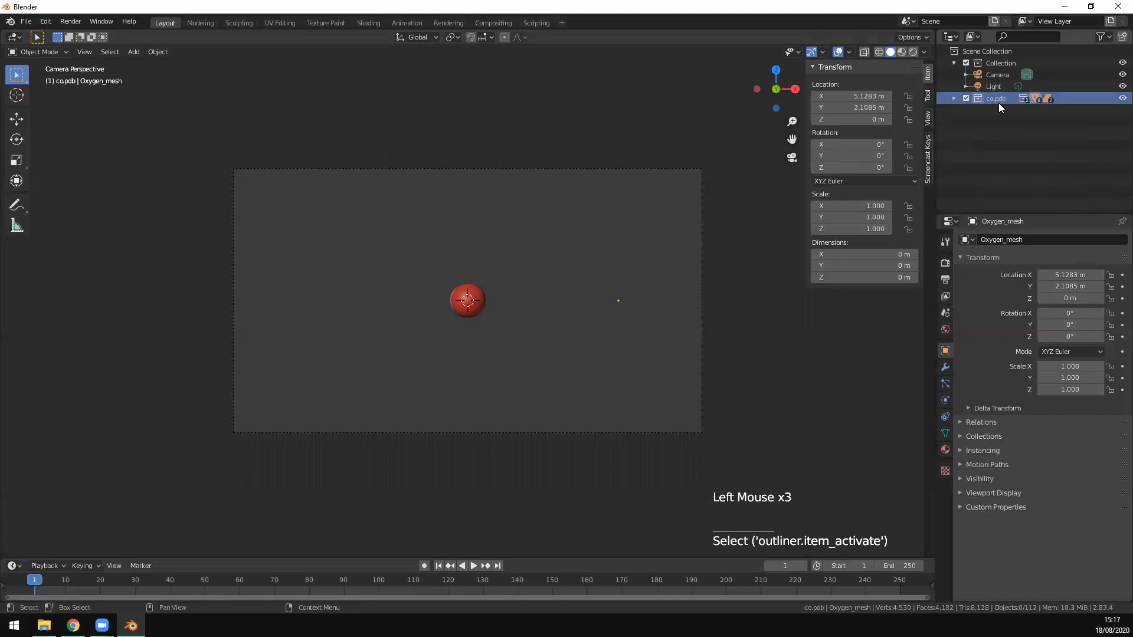
left_click(953, 98)
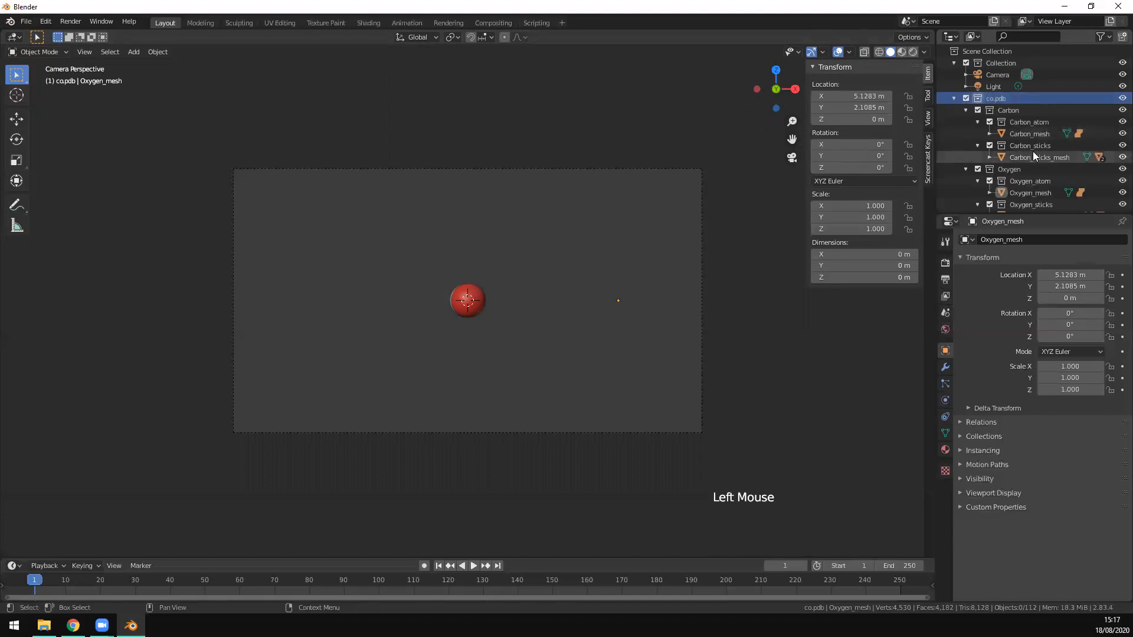
scroll(1032, 151, "down", 10)
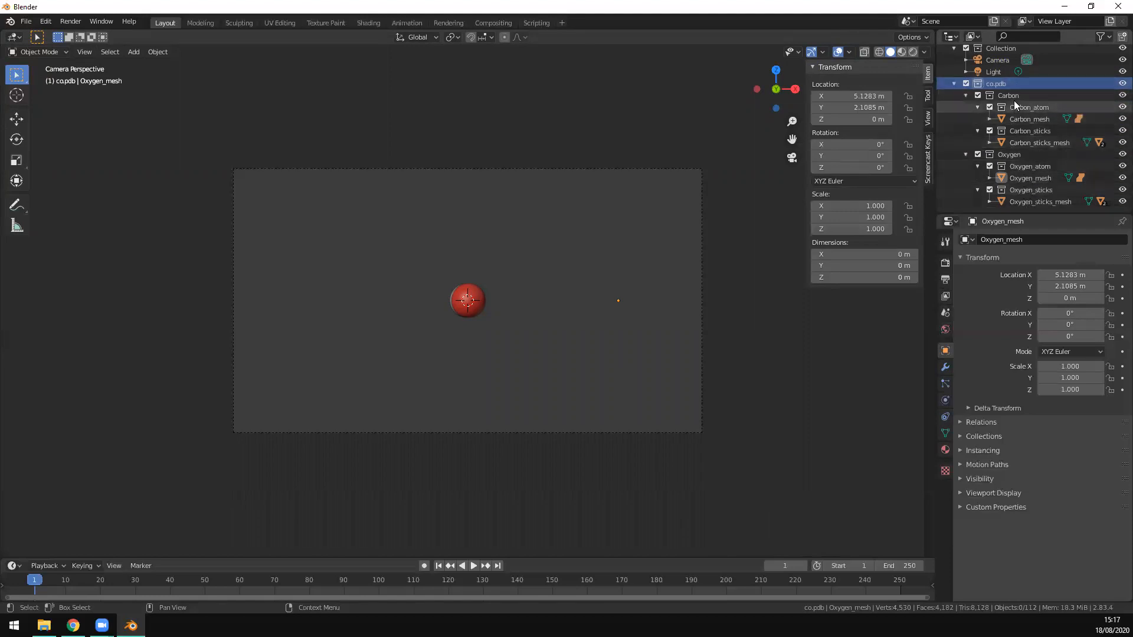
left_click(992, 85)
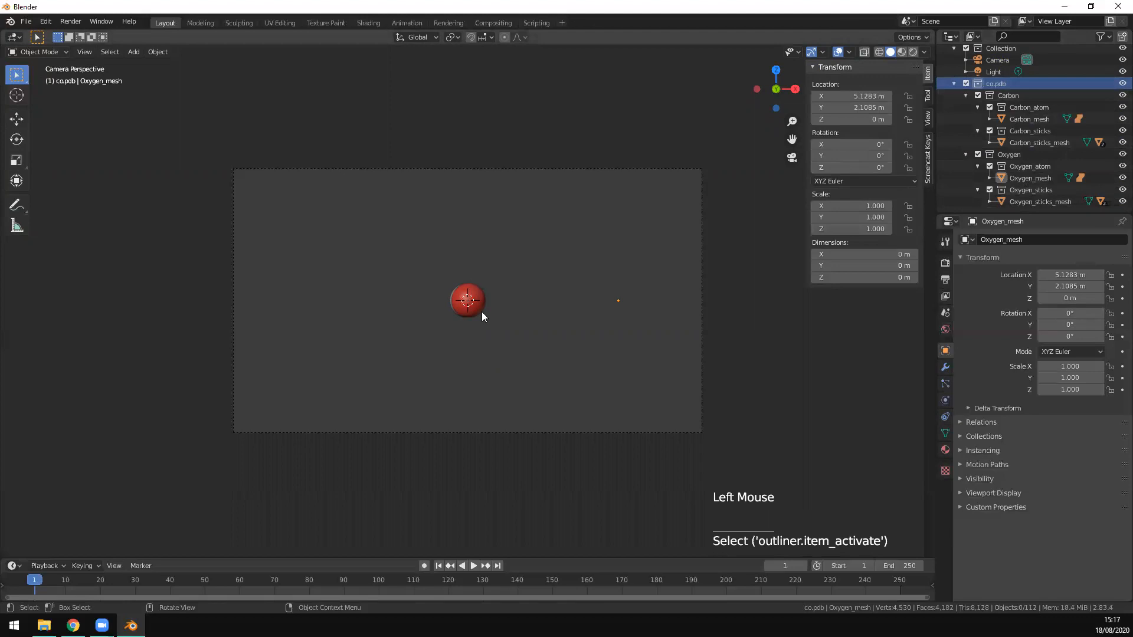
left_click(953, 84)
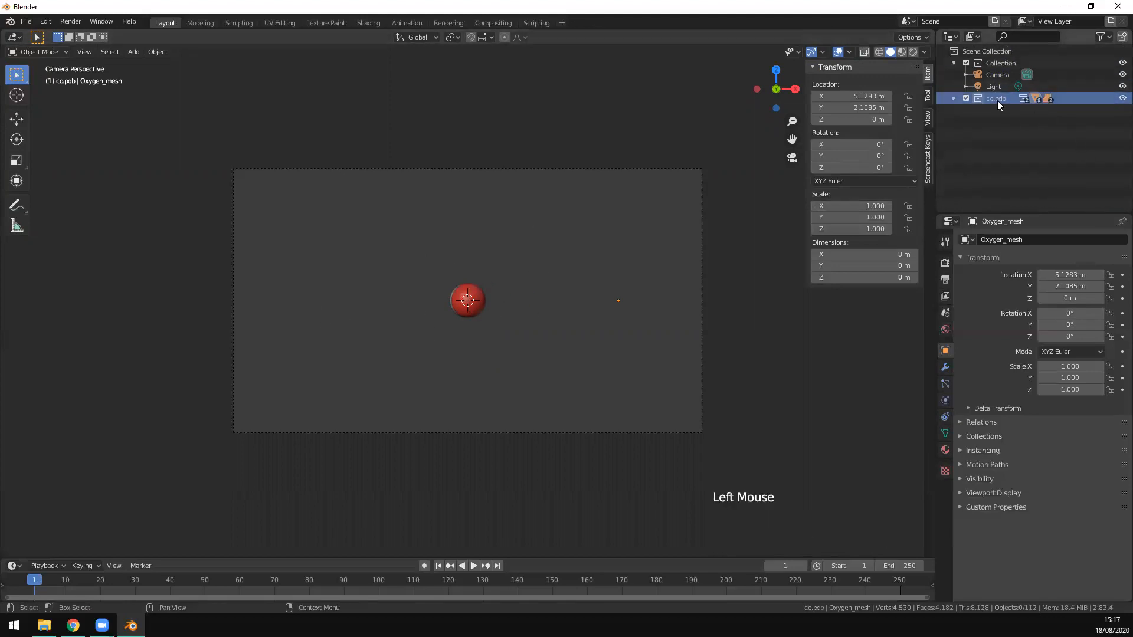
left_click_drag(416, 252, 535, 333)
left_click_drag(422, 251, 517, 346)
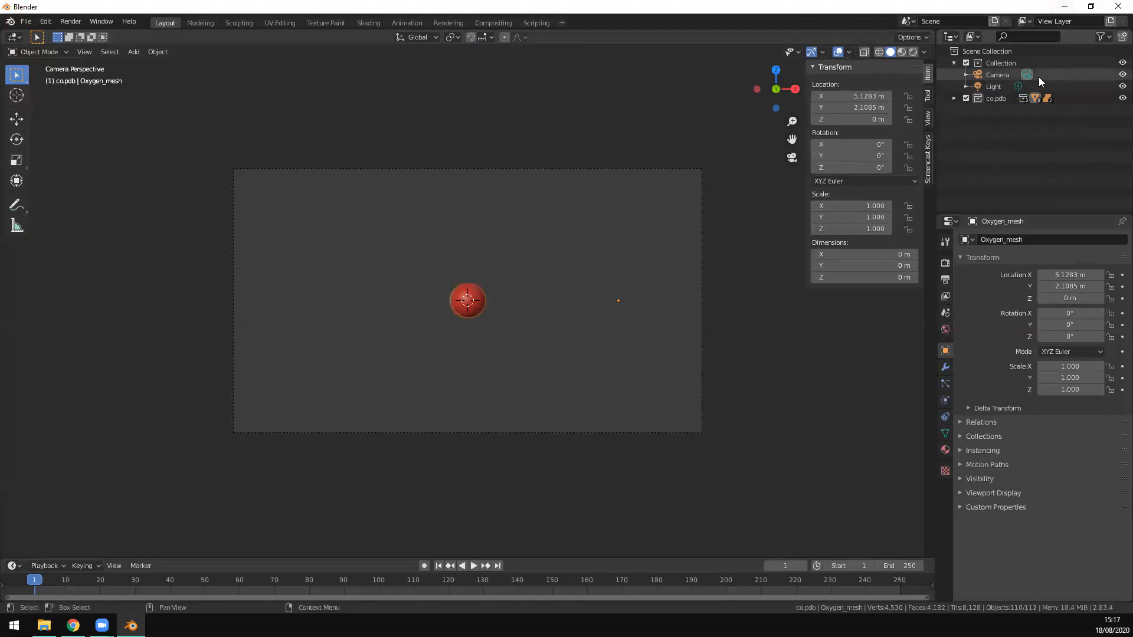
- Select all objects belonging to the co.pdb collection
left_click(995, 98)
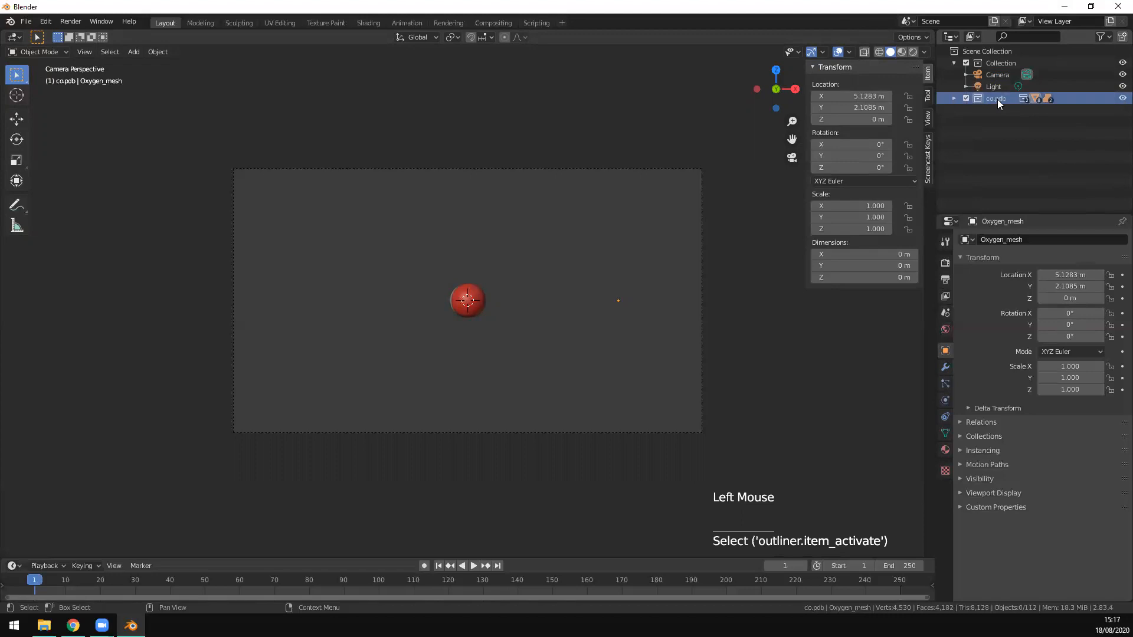
right_click(997, 100)
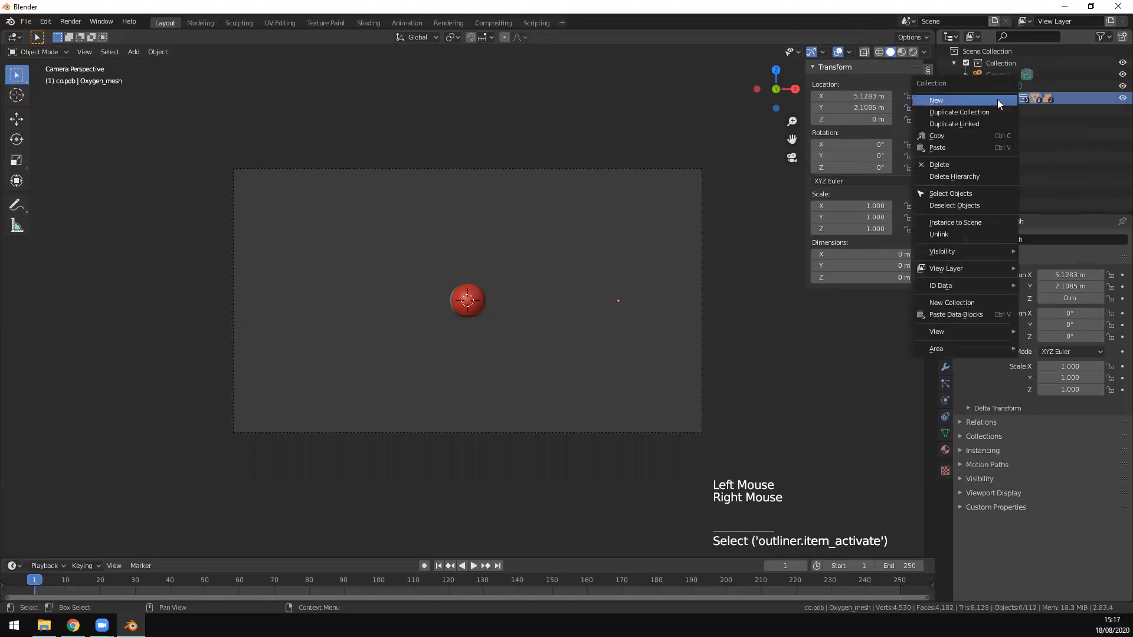
left_click(965, 193)
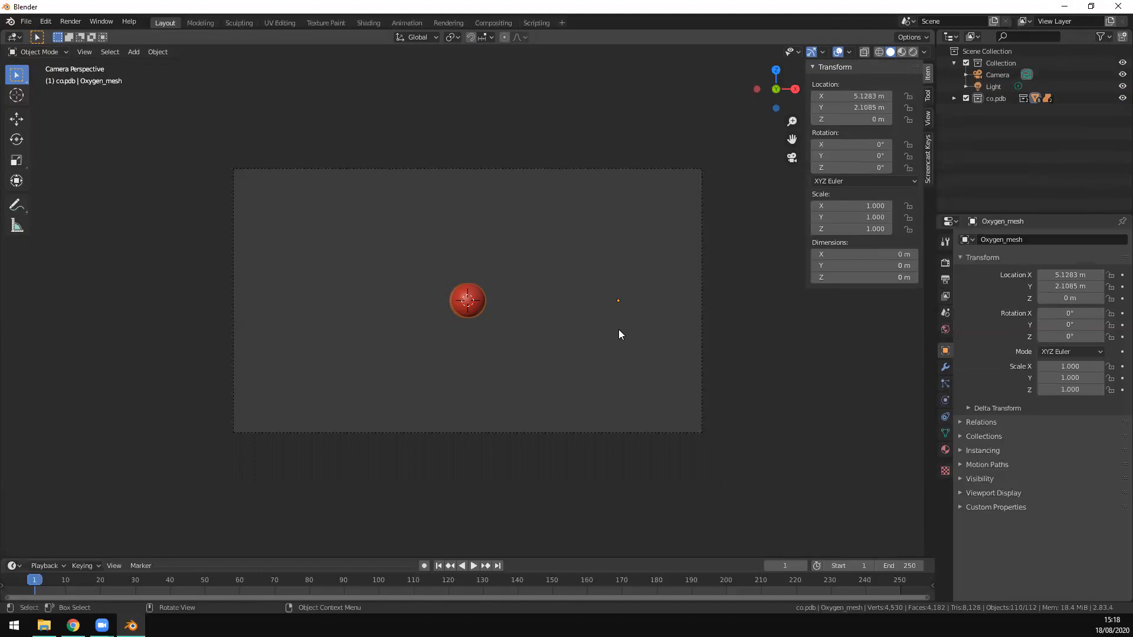
- Rotate the selected molecule around the global Z axis to about 234°, and by about -83° around the global X axis
key("r")
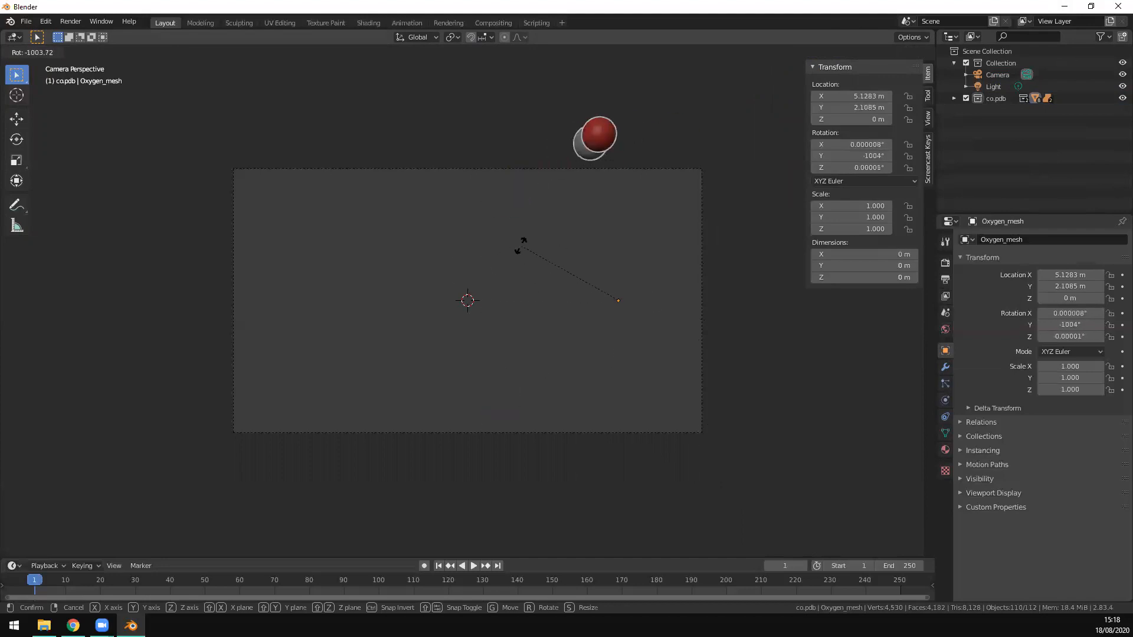
key("z")
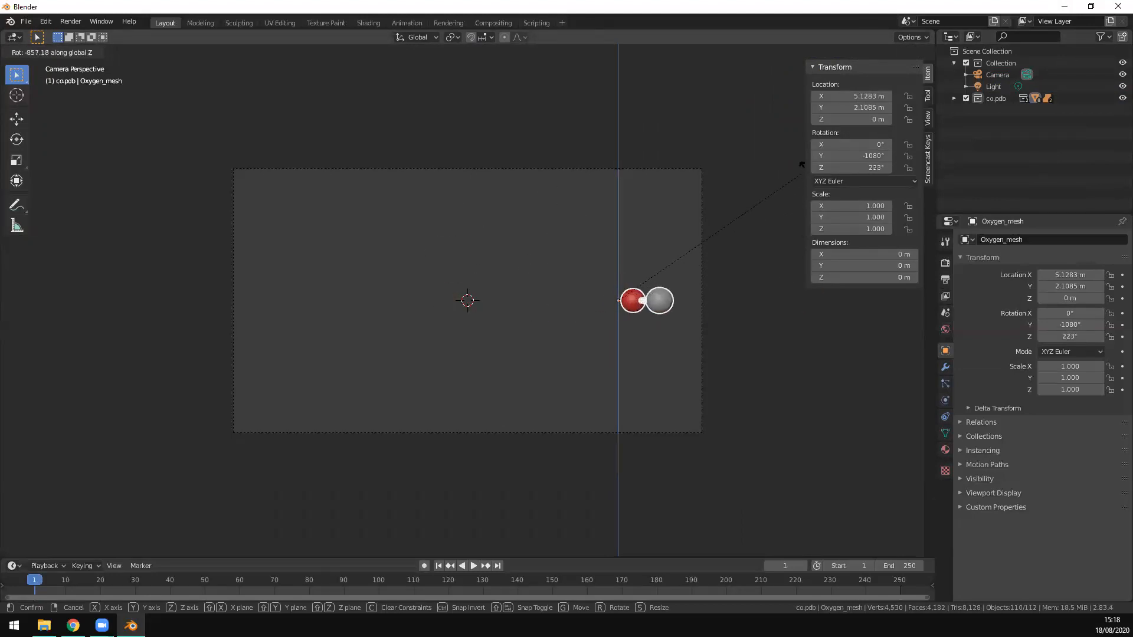
left_click(751, 238)
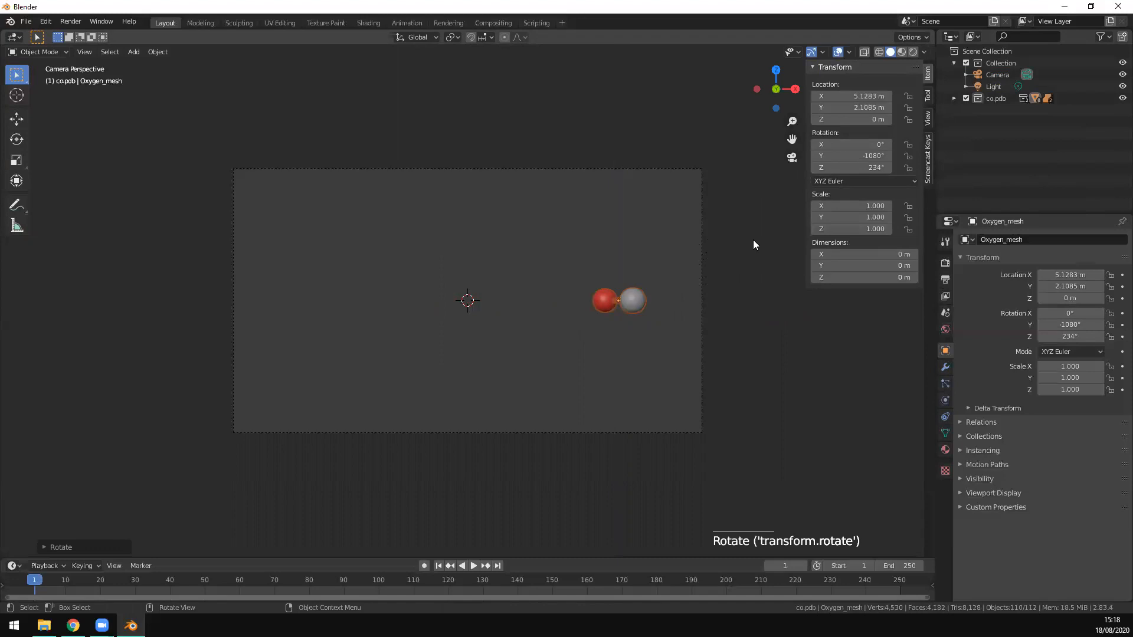
key("r")
key("x")
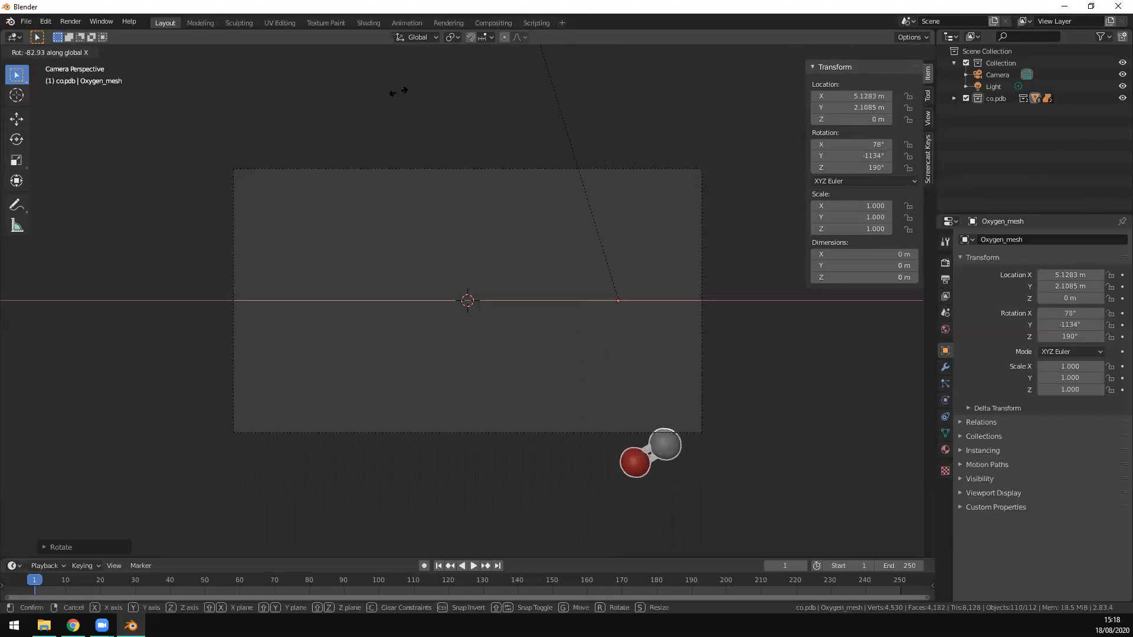
left_click(413, 110)
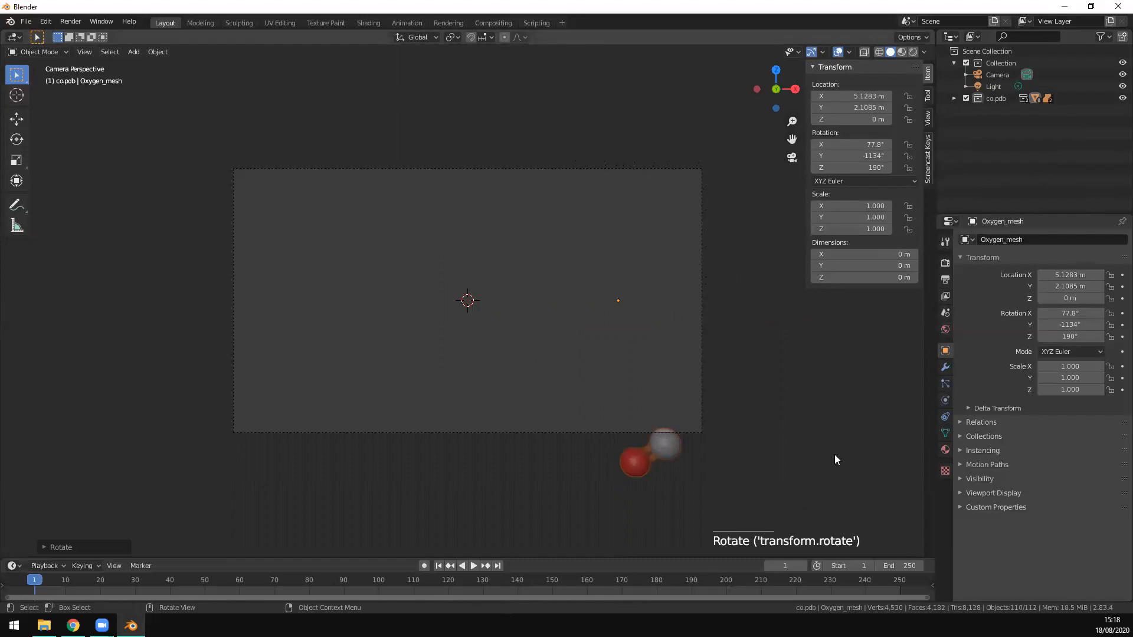
- Move the selected molecule to the centre of the camera frame, placing the oxygen mesh at about X -1.20 m and Z 5.42 m
key("g")
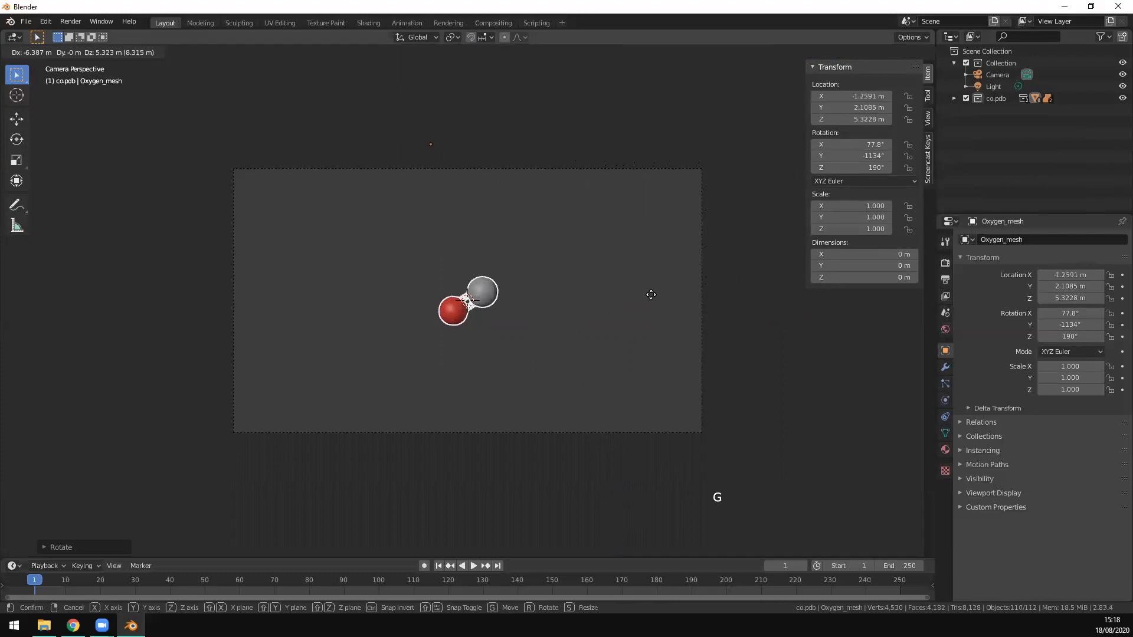
left_click(651, 292)
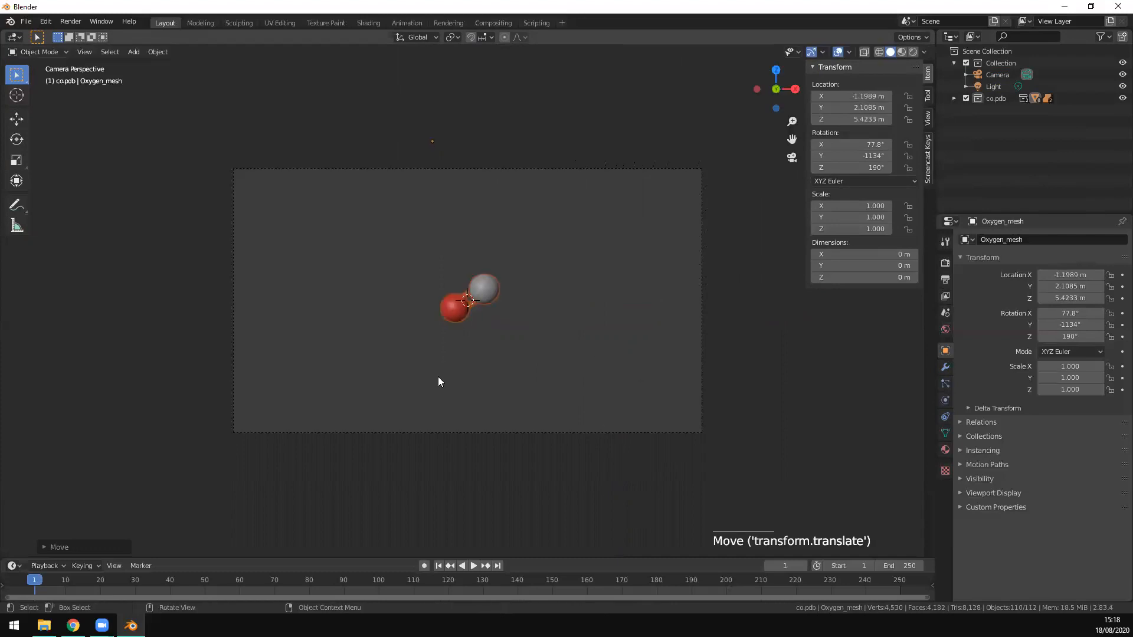
- Select the camera and set its focal length to 80 mm
left_click(606, 170)
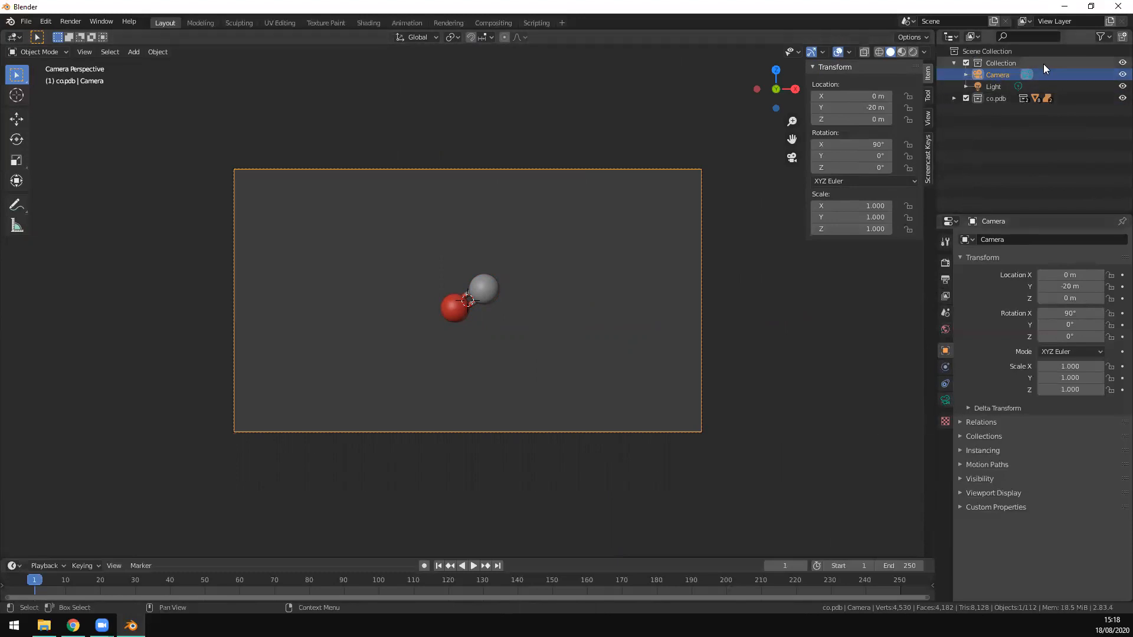
left_click(996, 86)
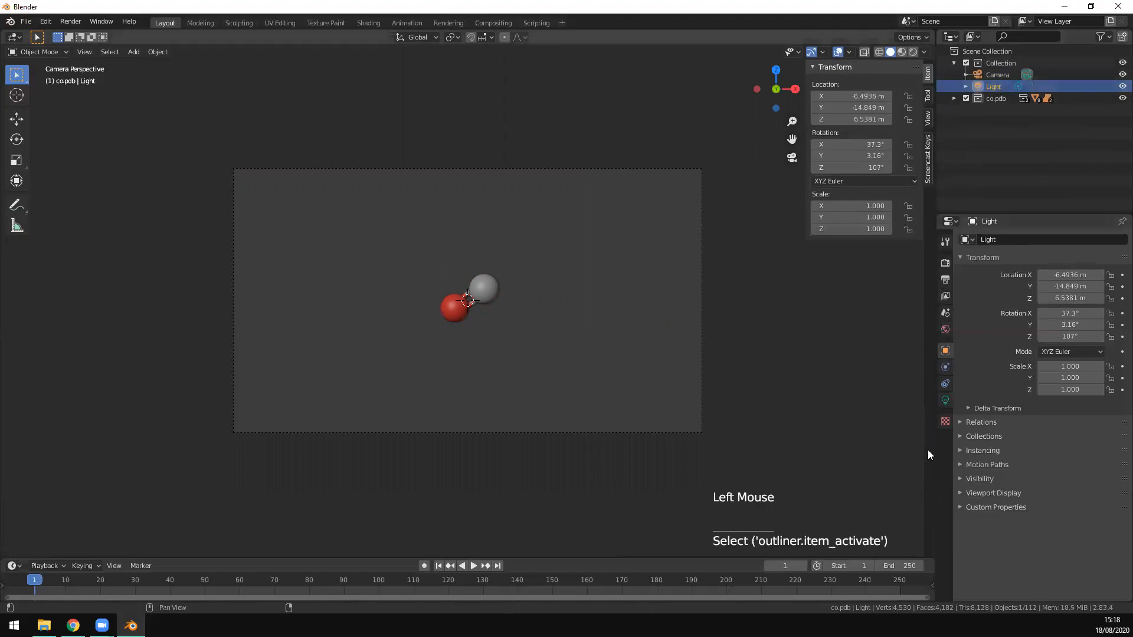
left_click(997, 75)
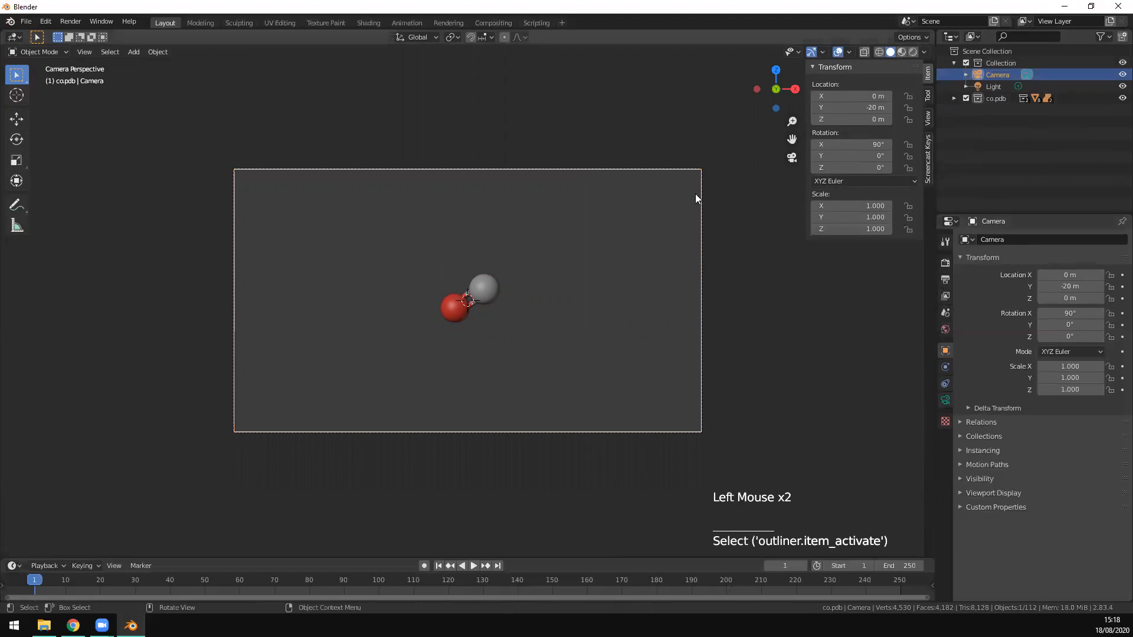
left_click(684, 168)
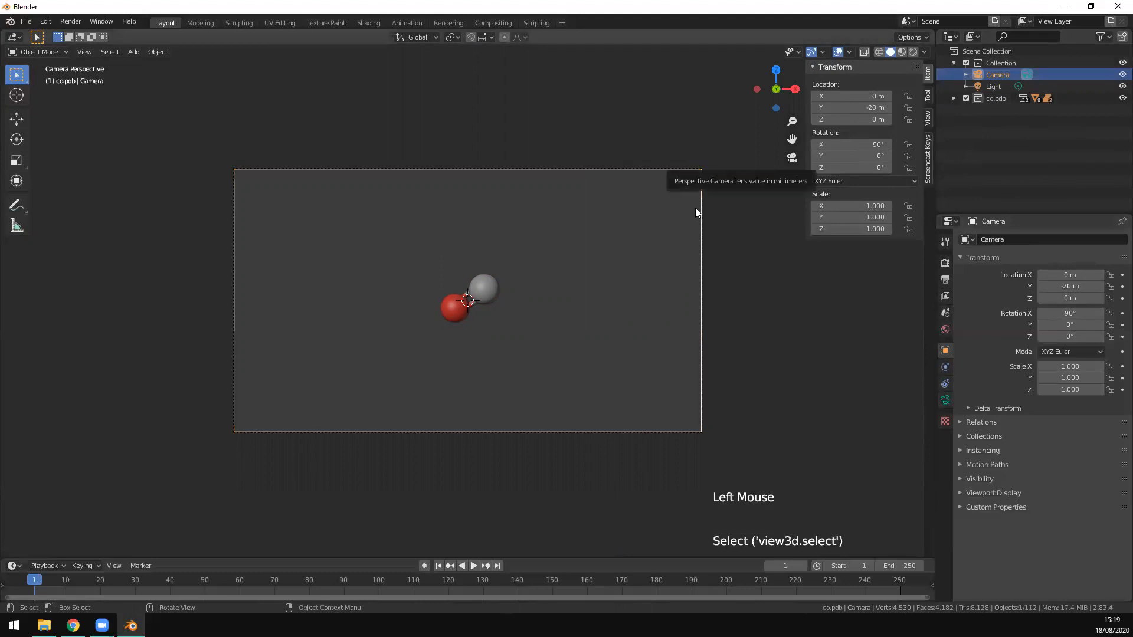
left_click(945, 400)
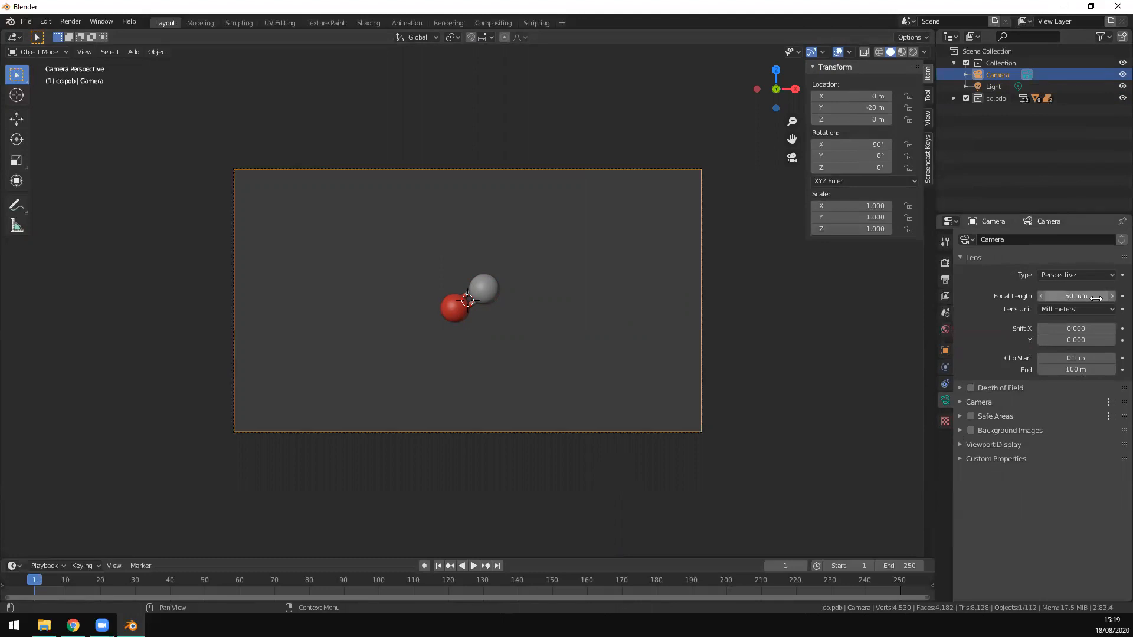
left_click(1071, 296)
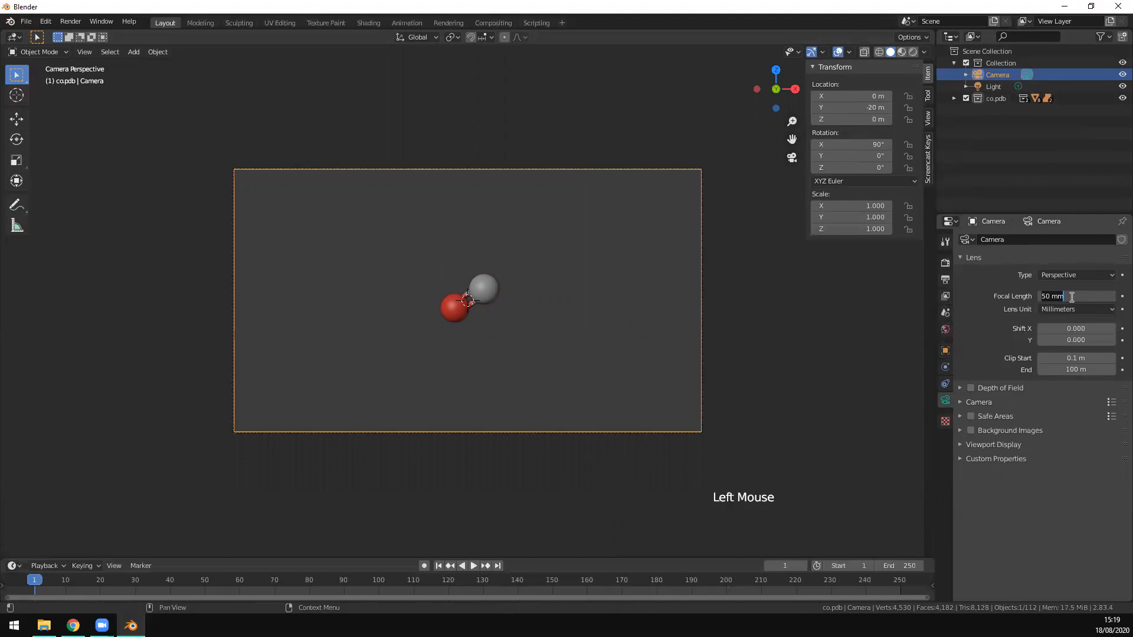
type("80")
key("Return")
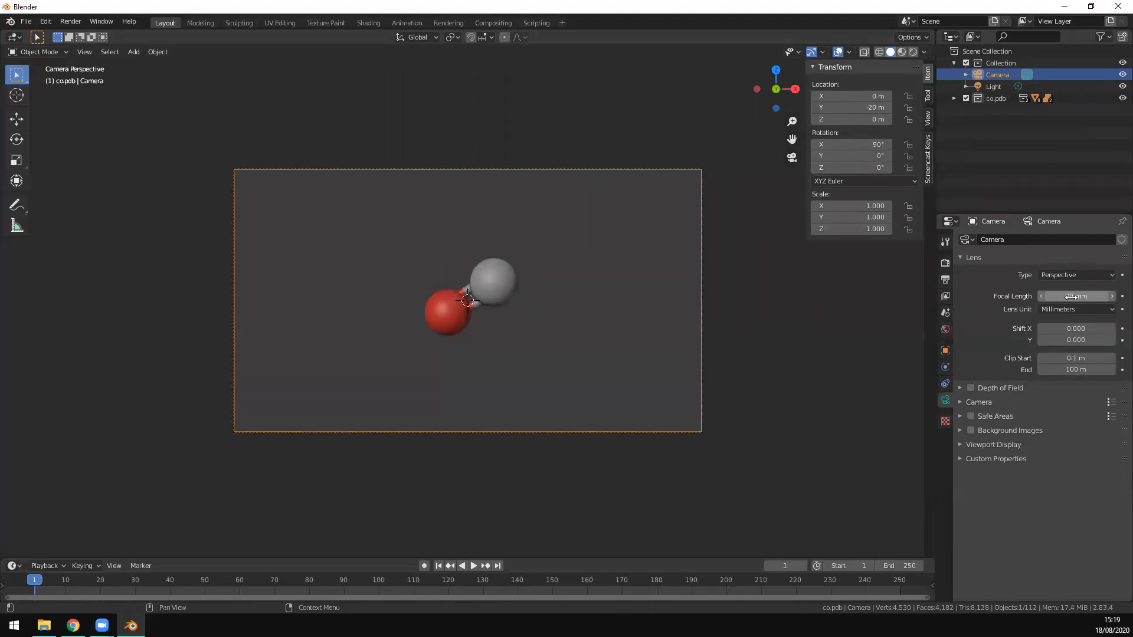
- Try a camera focal length of about 188 mm, then set it to 120 mm
mouse_move(1071, 296)
left_mouse_down()
mouse_move(1118, 297)
mouse_move(1076, 297)
mouse_move(1088, 297)
left_mouse_up()
left_click(1069, 296)
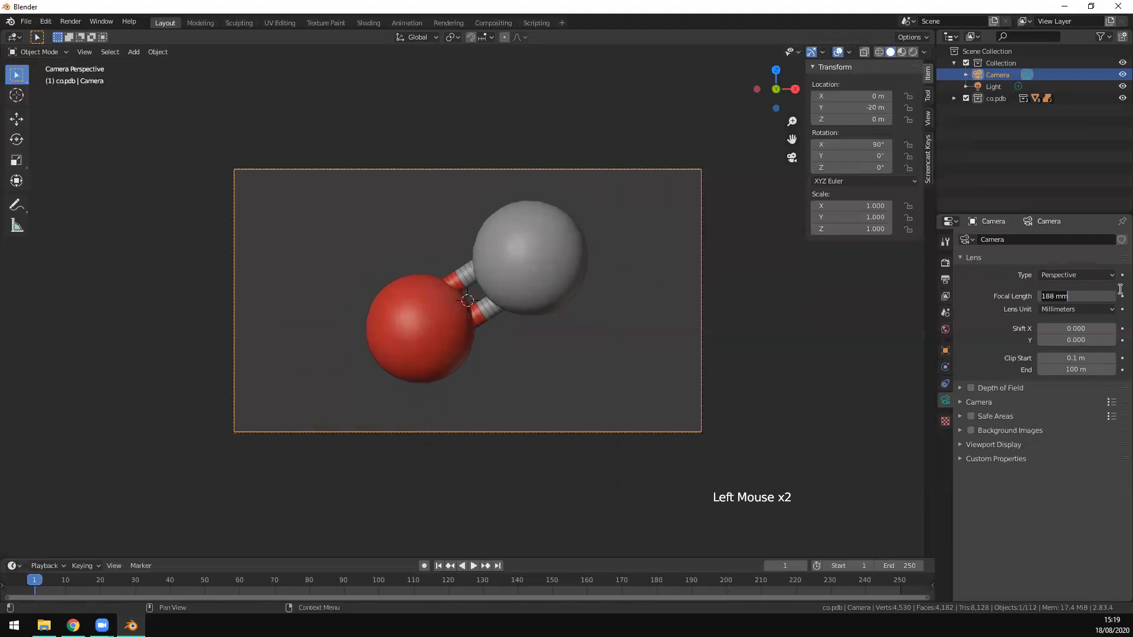
type("120")
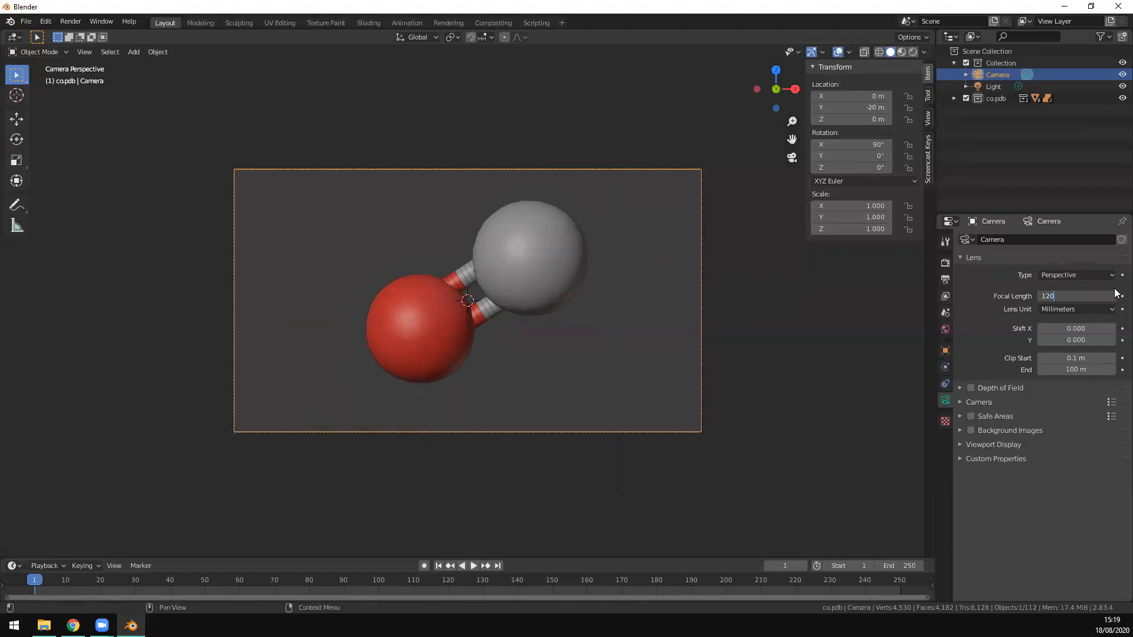
key("Return")
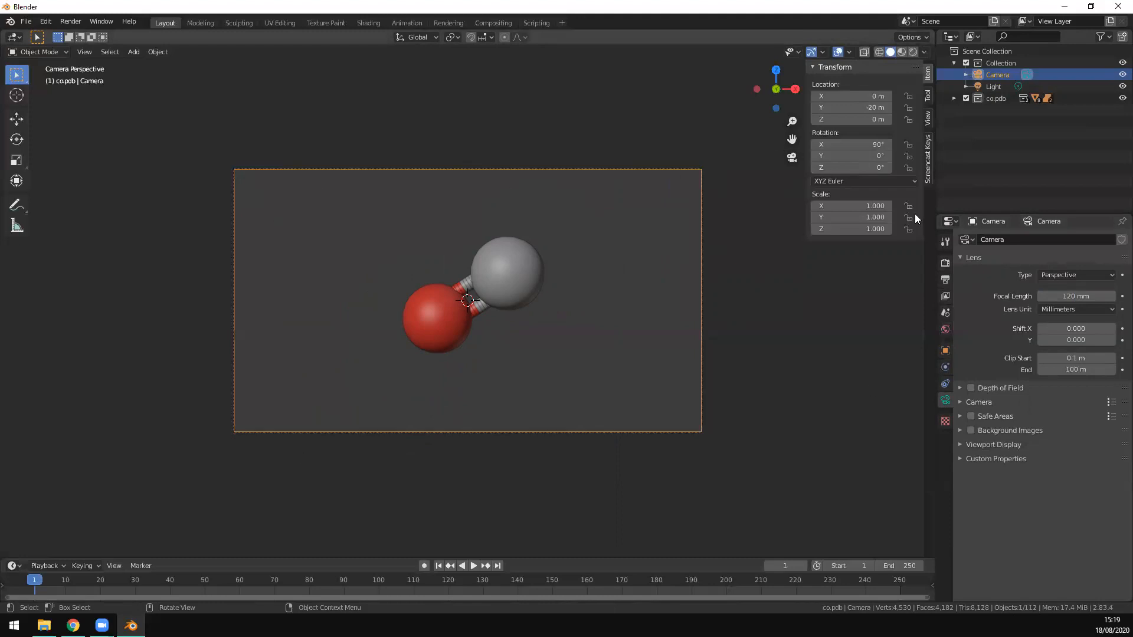
- Set the render output resolution to 1000 px in X and 1000 px in Y for a square frame
left_click(945, 263)
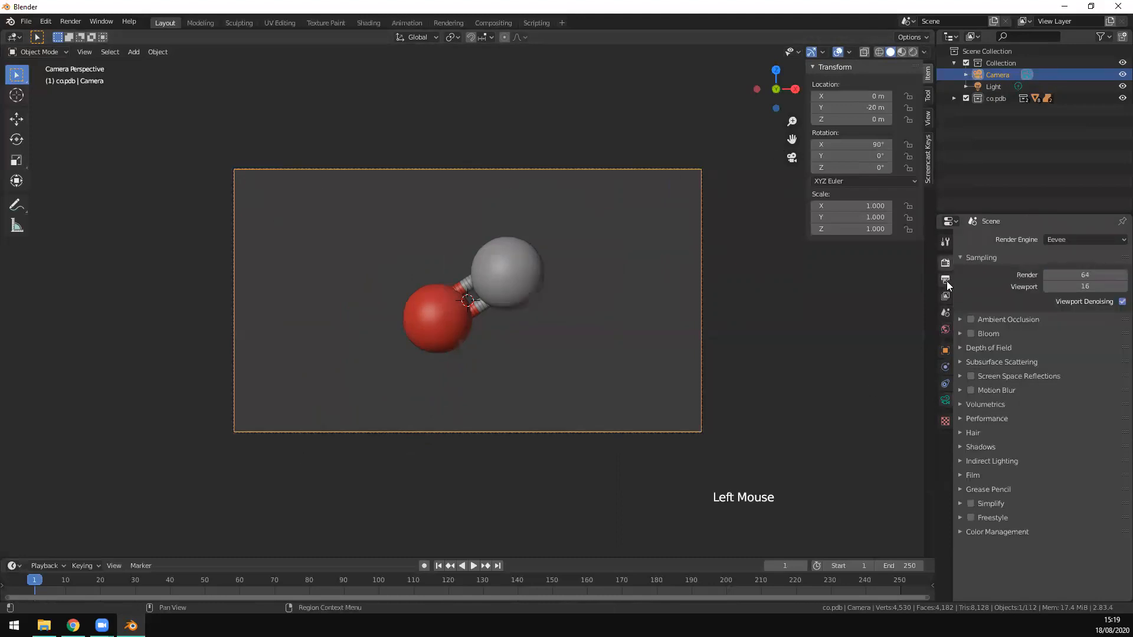
left_click(946, 280)
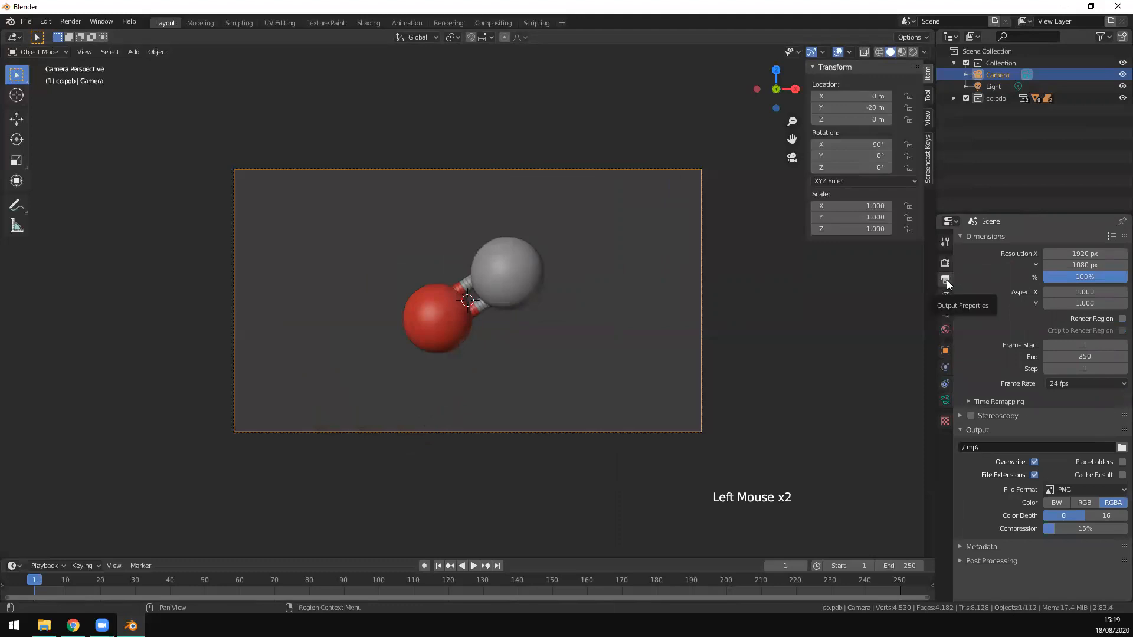
left_click(1105, 253)
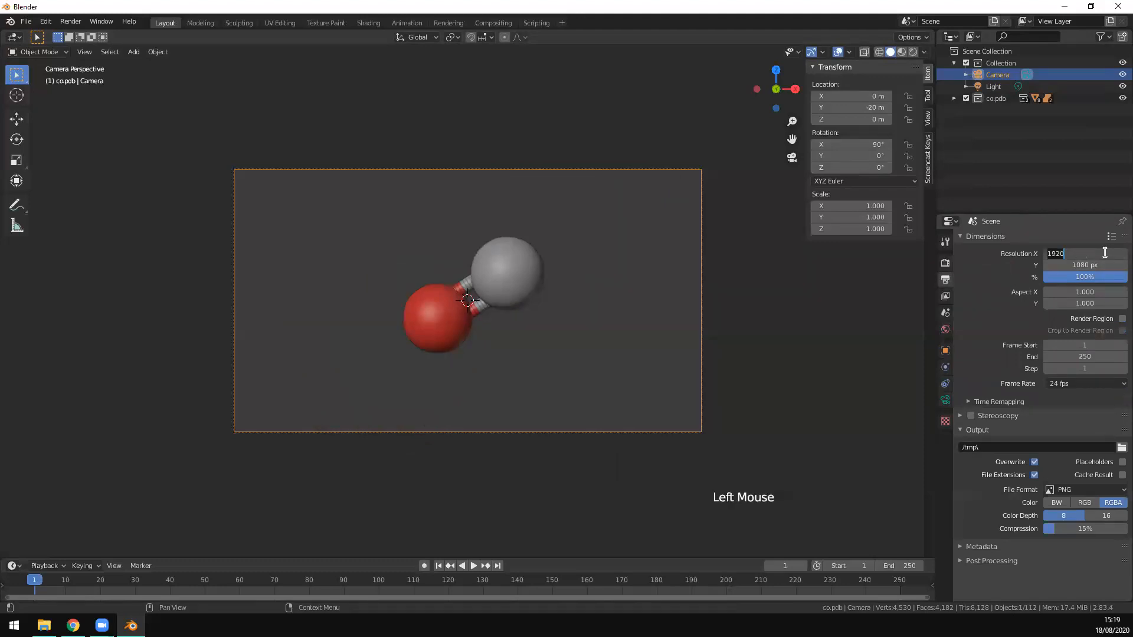
type("1000")
key("Tab")
type("100")
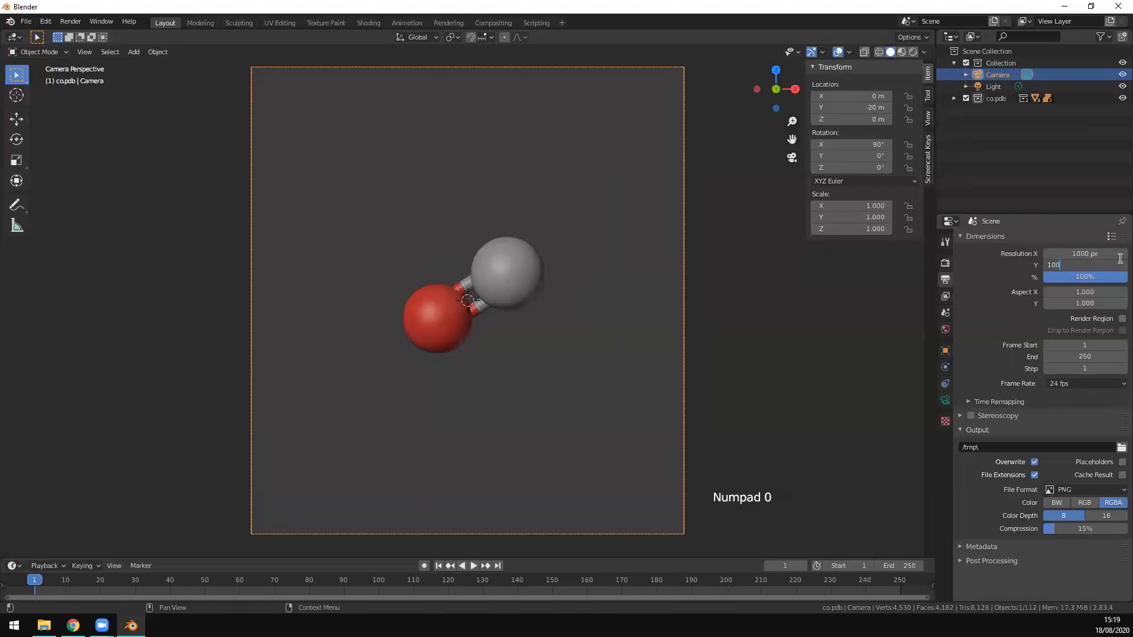
type("0")
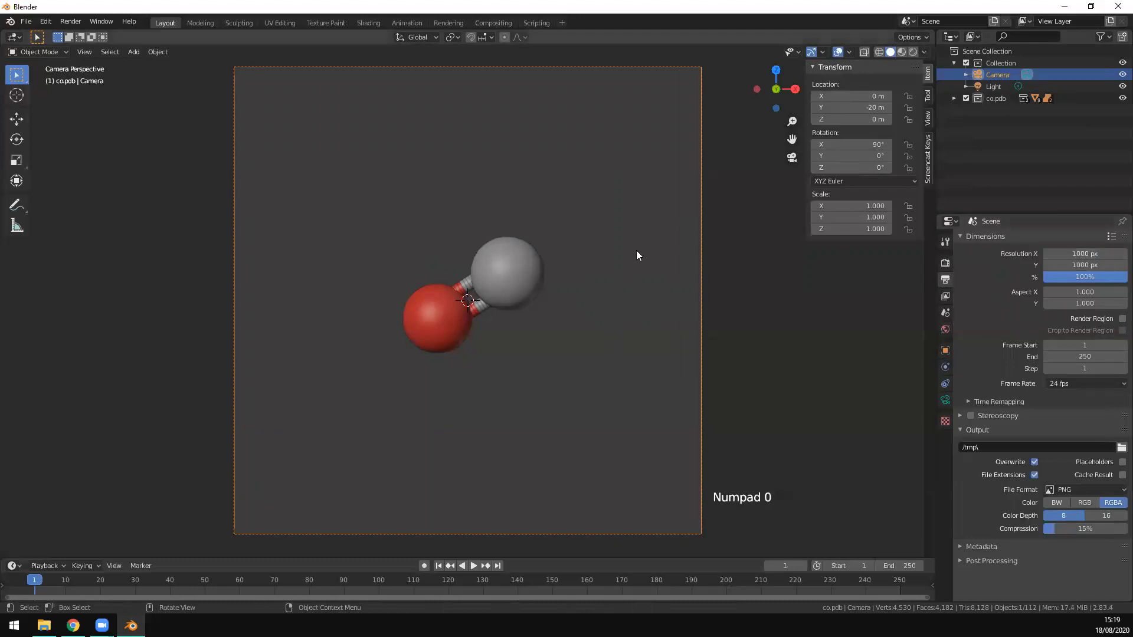
- Increase the camera's focal length to about 337 mm so the molecule fills the square frame
scroll(634, 263, "down", 3)
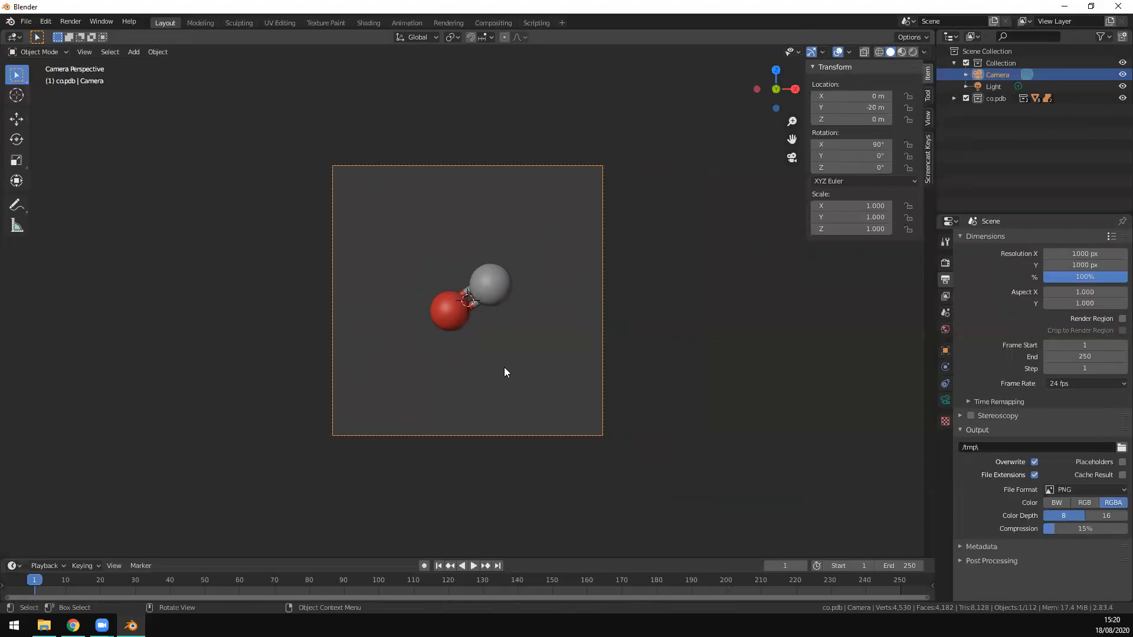
left_click(945, 402)
left_click_drag(1067, 296, 1130, 297)
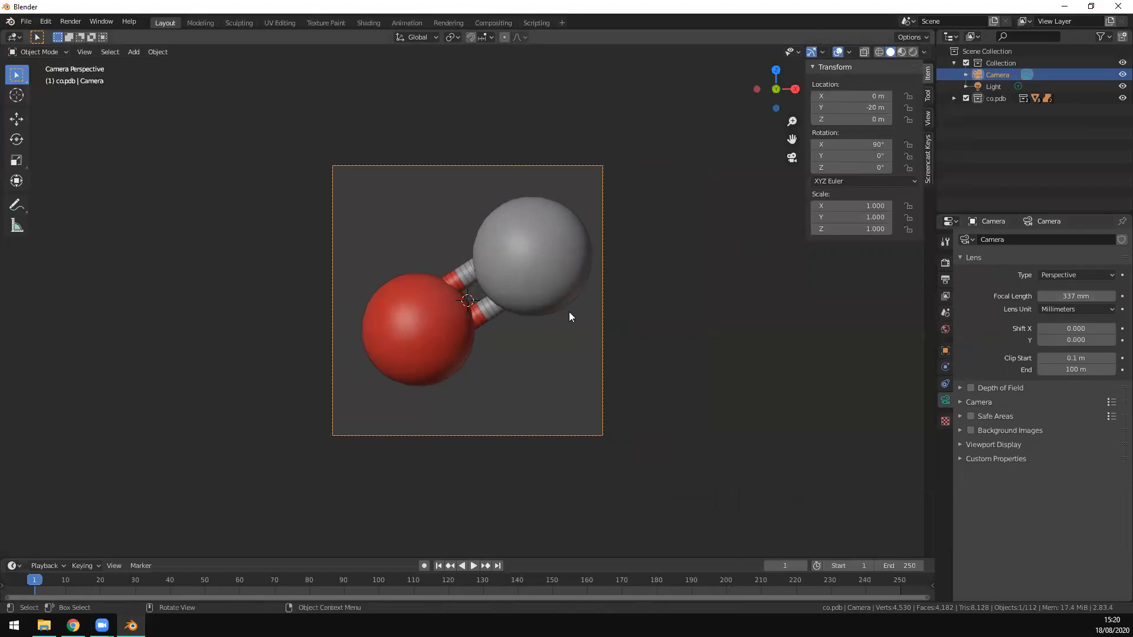
scroll(547, 334, "down", 2)
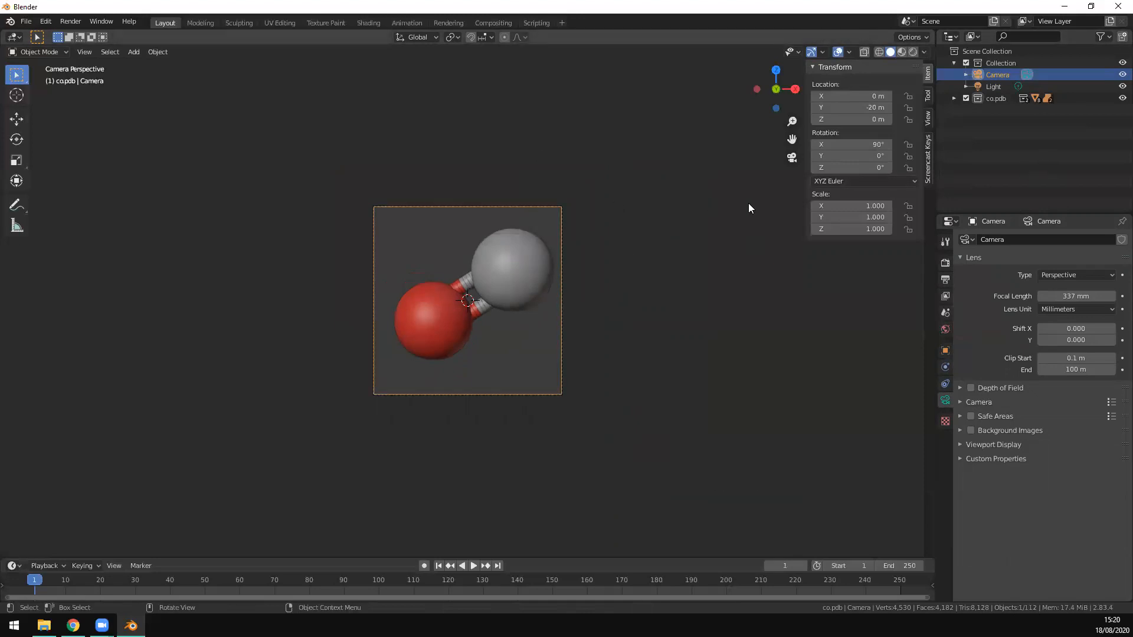
- Set the render engine to Cycles and save the scene as untitled.blend in the aveth folder on the Desktop
left_click(946, 243)
left_click(946, 263)
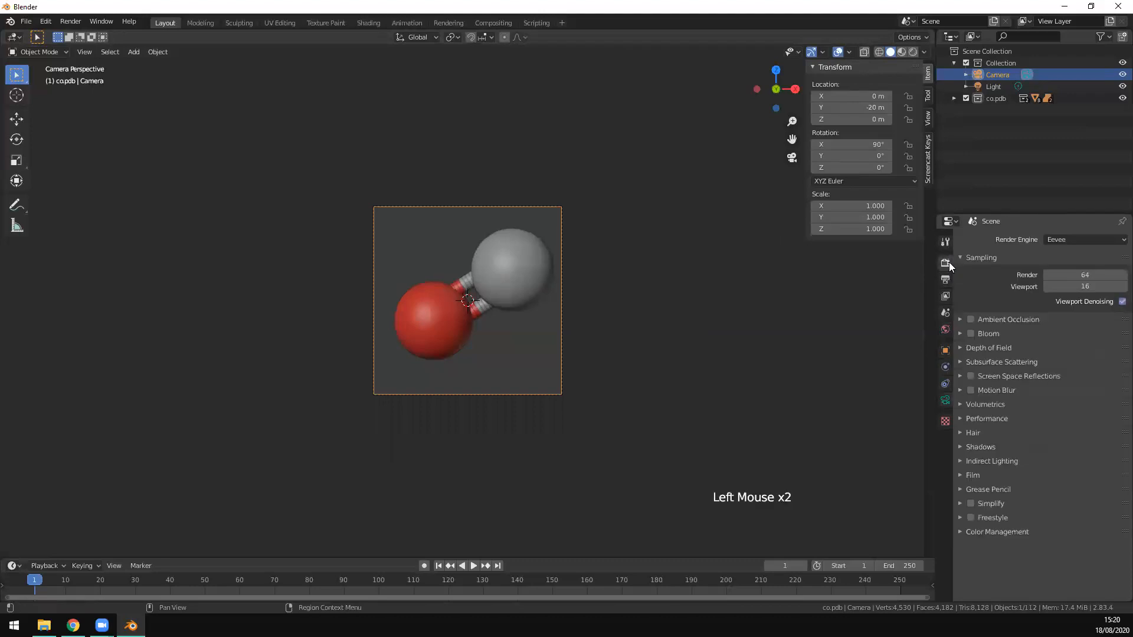
left_click(1079, 241)
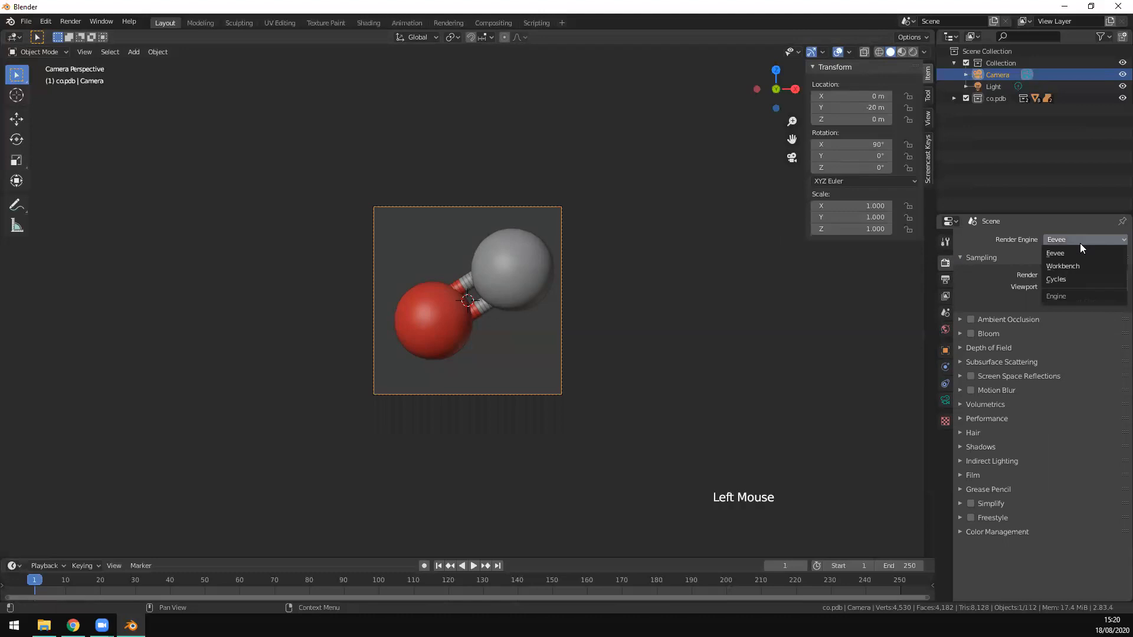
left_click(1075, 280)
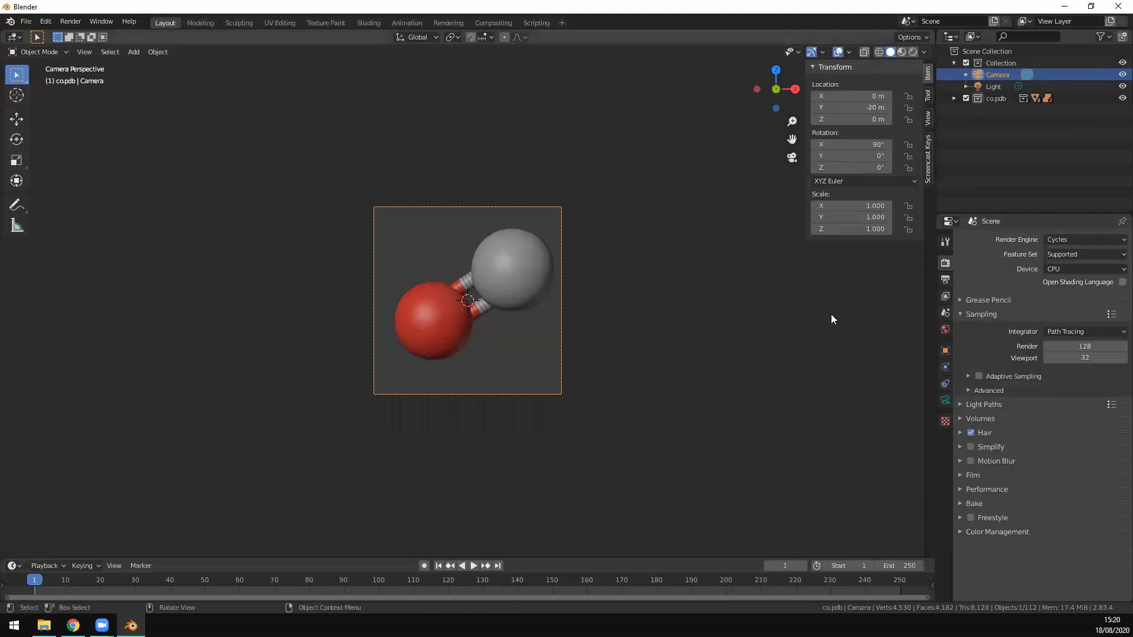
key("ctrl+s")
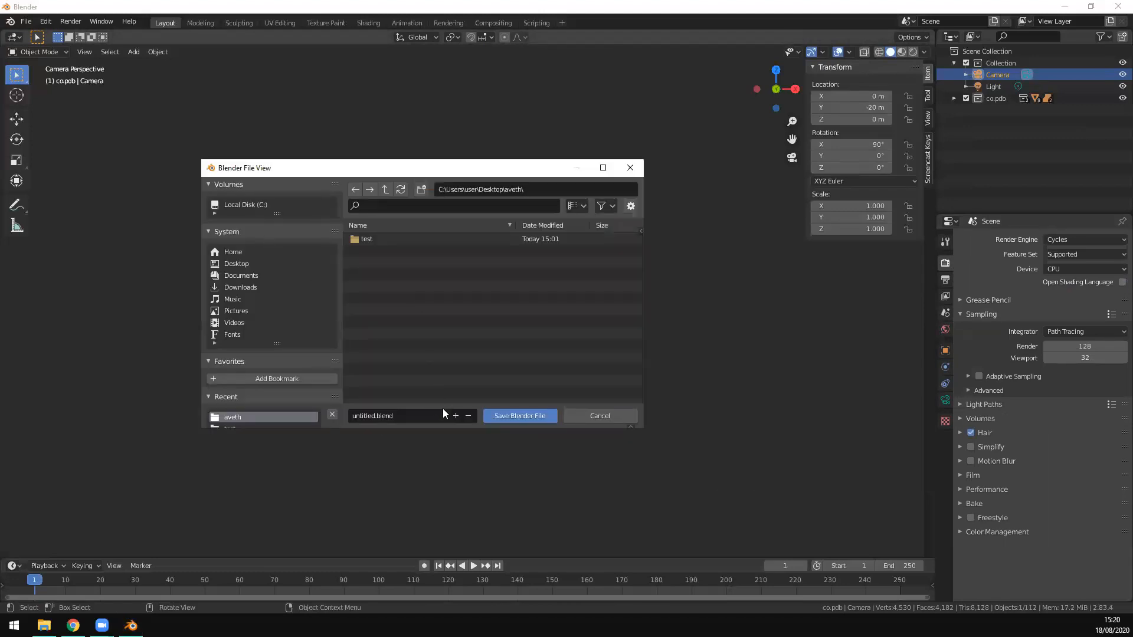
left_click(519, 414)
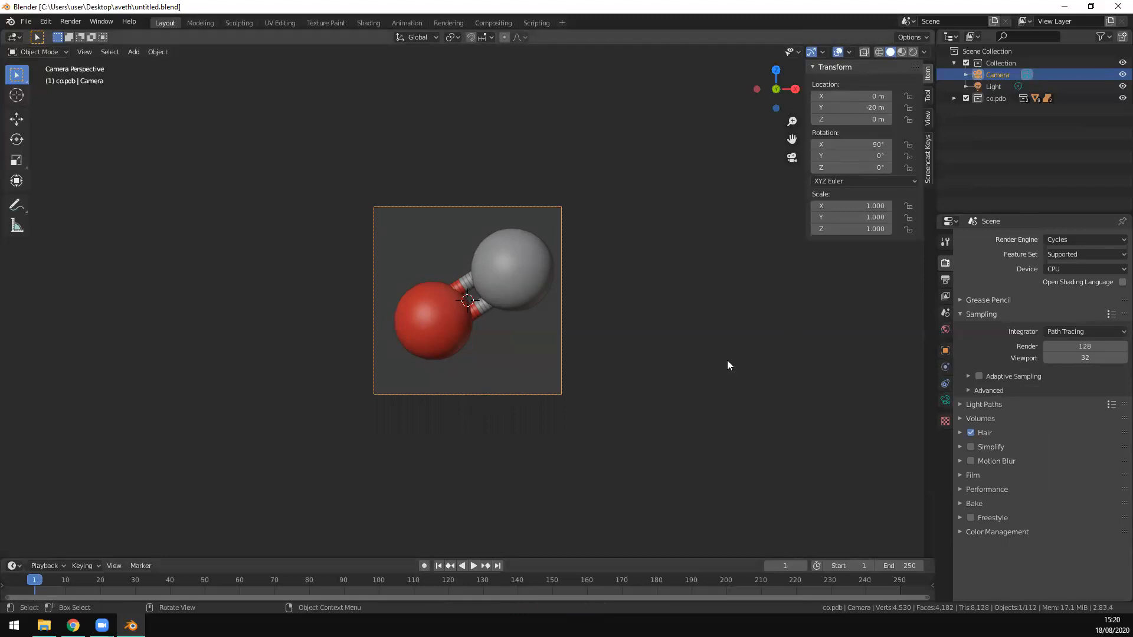
- Run a test render of the camera view, stop it partway and close the render window
key("F12")
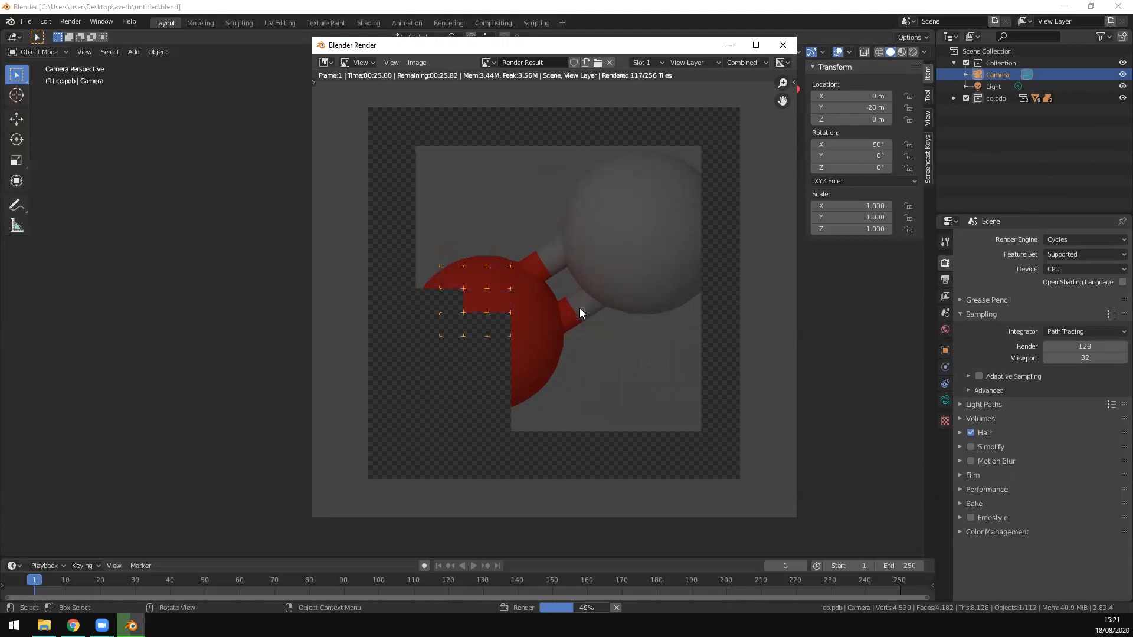
scroll(579, 308, "down", 1)
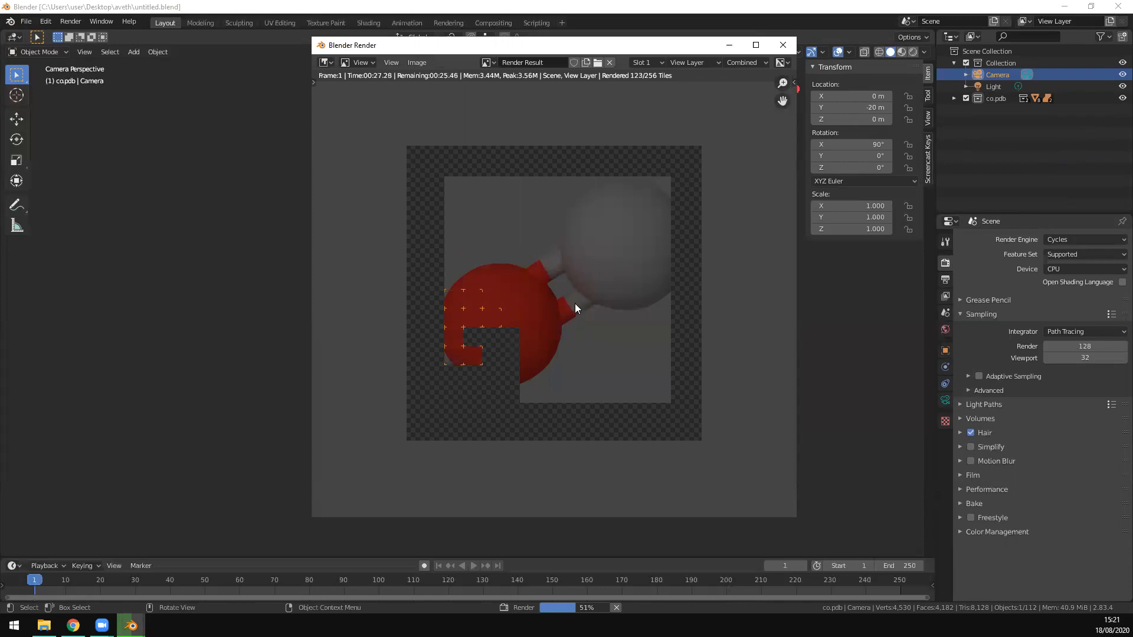
key("Escape")
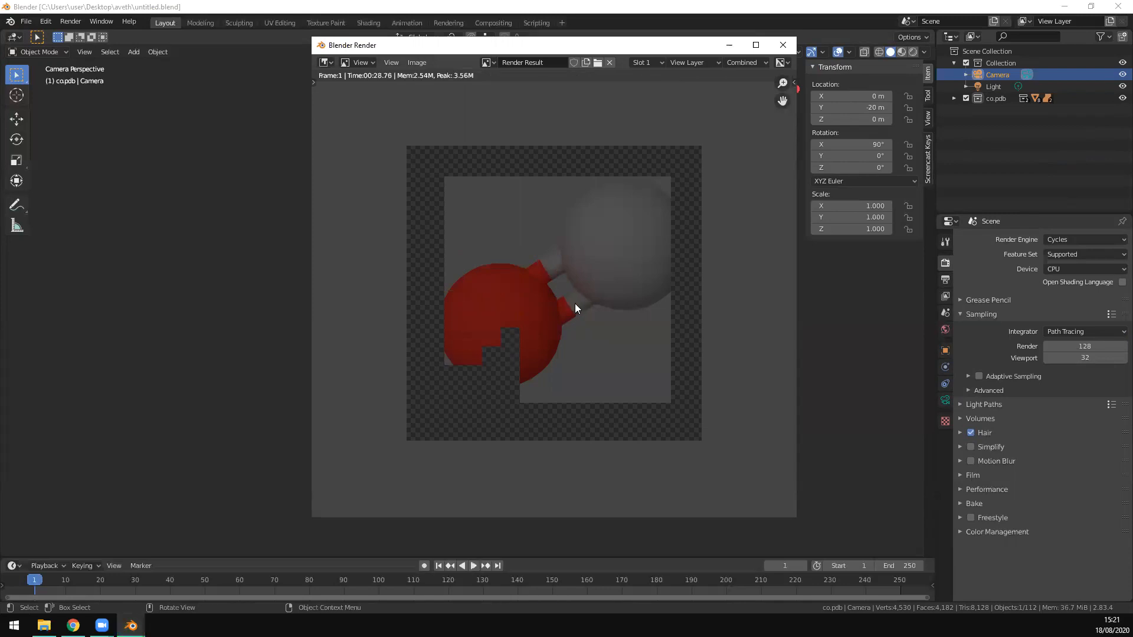
left_click(782, 45)
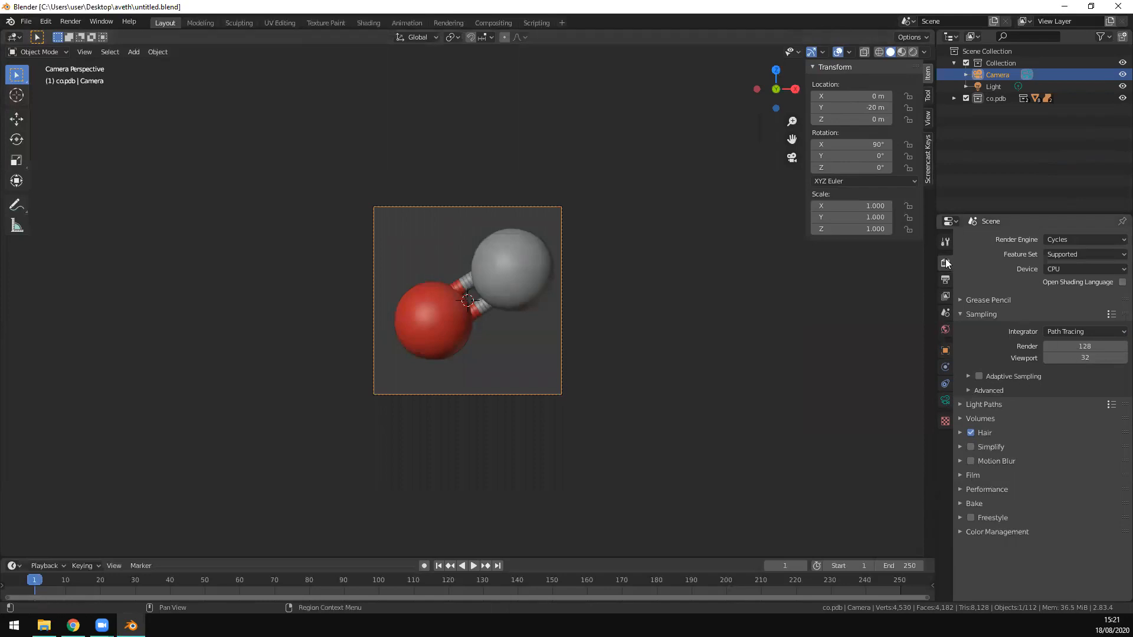
- Set the render resolution percentage to 50%
left_click(947, 281)
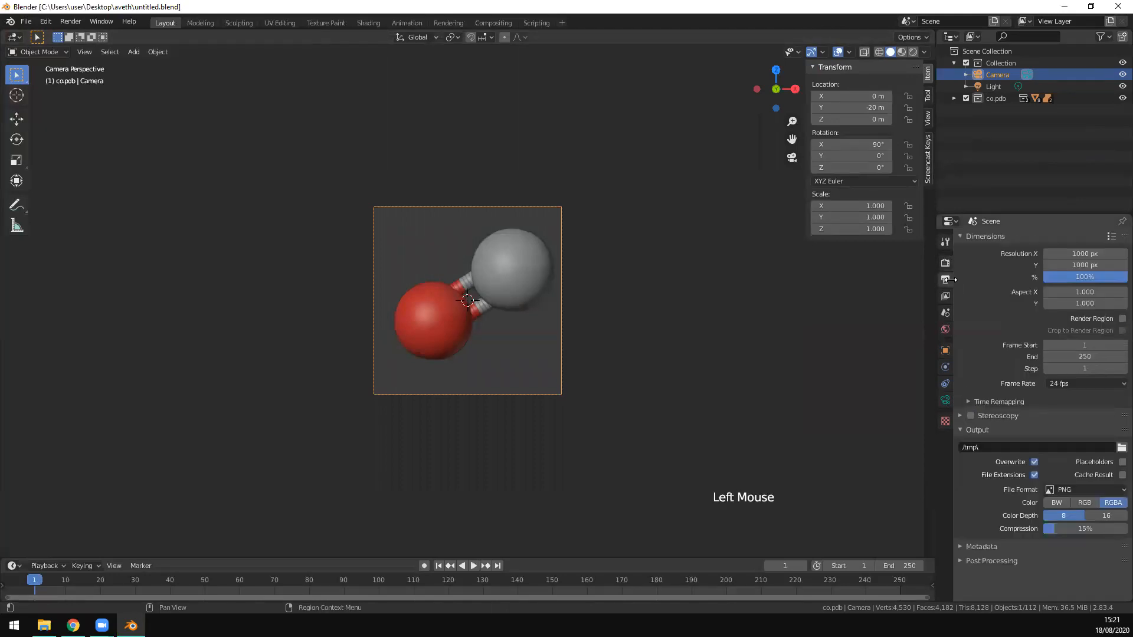
left_click(1100, 278)
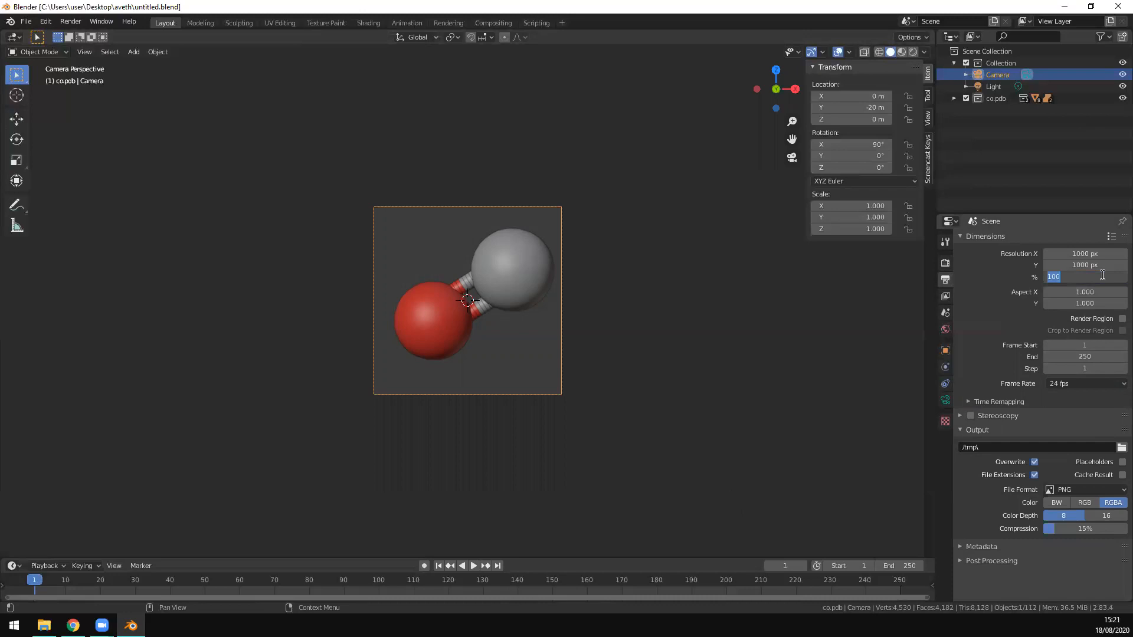
type("50")
key("Return")
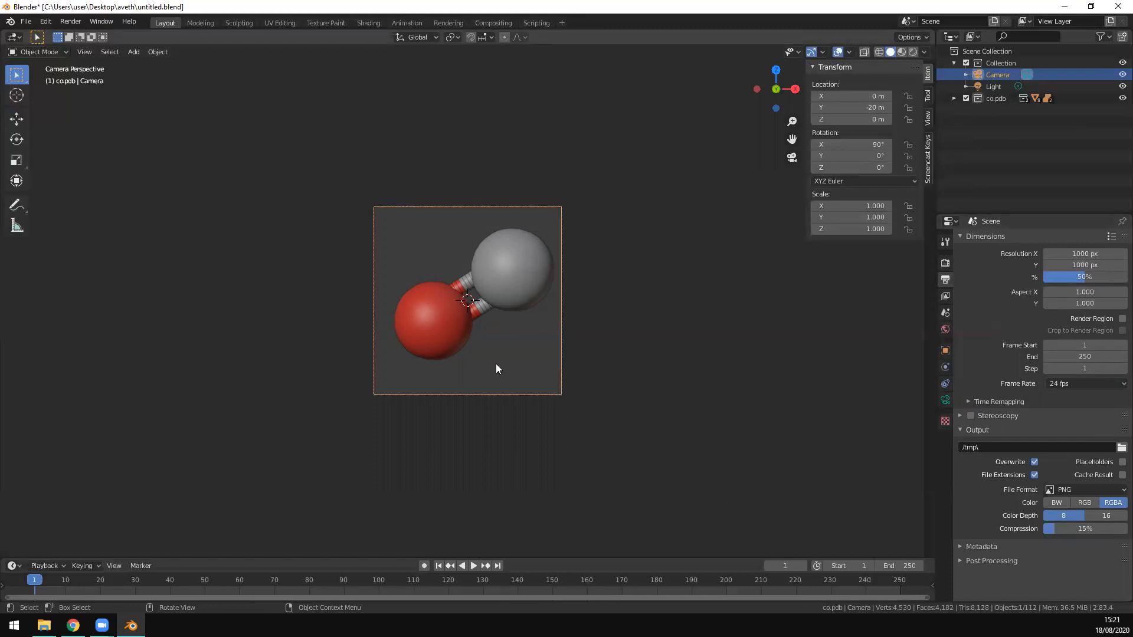
- Switch the viewport to Rendered shading and inspect how the light falls on the molecule in the camera view
scroll(514, 315, "down", 2)
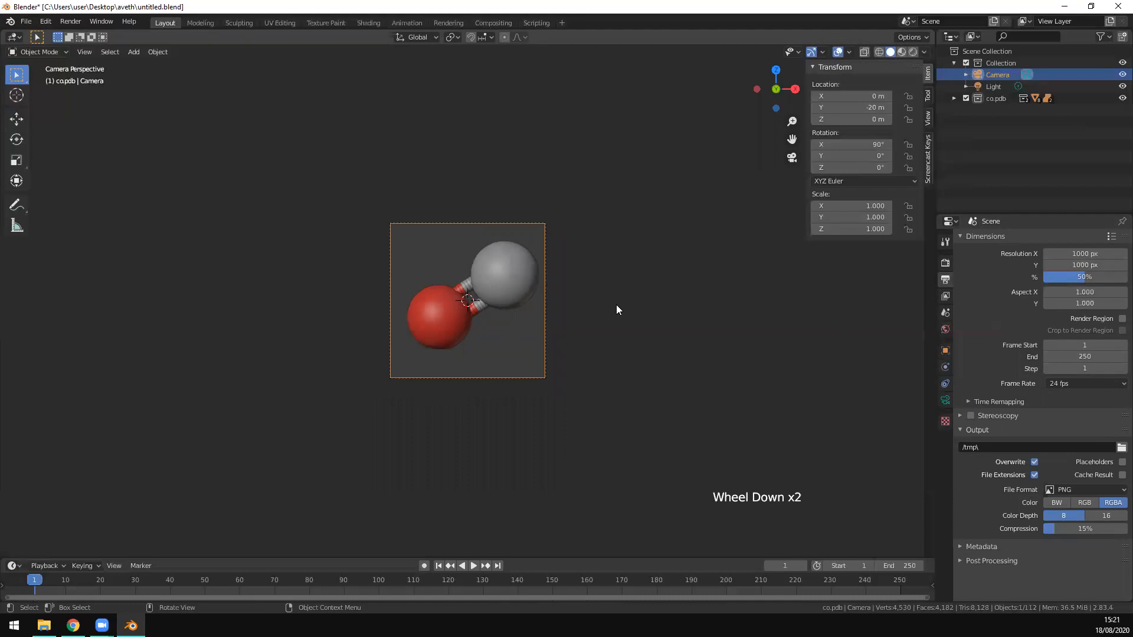
key("g")
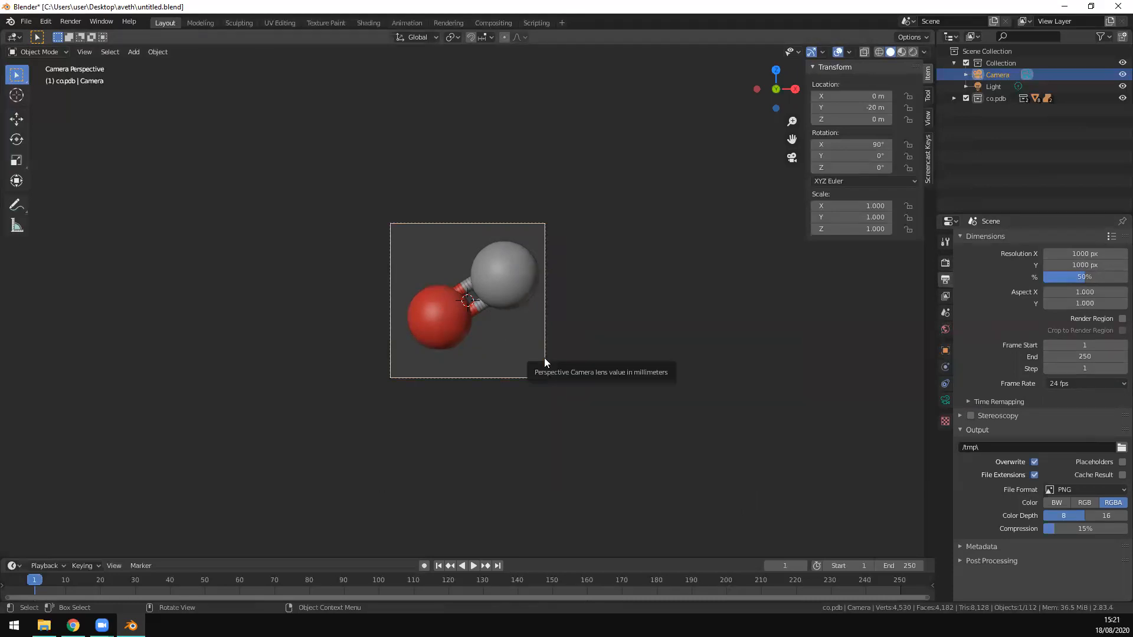
key("z")
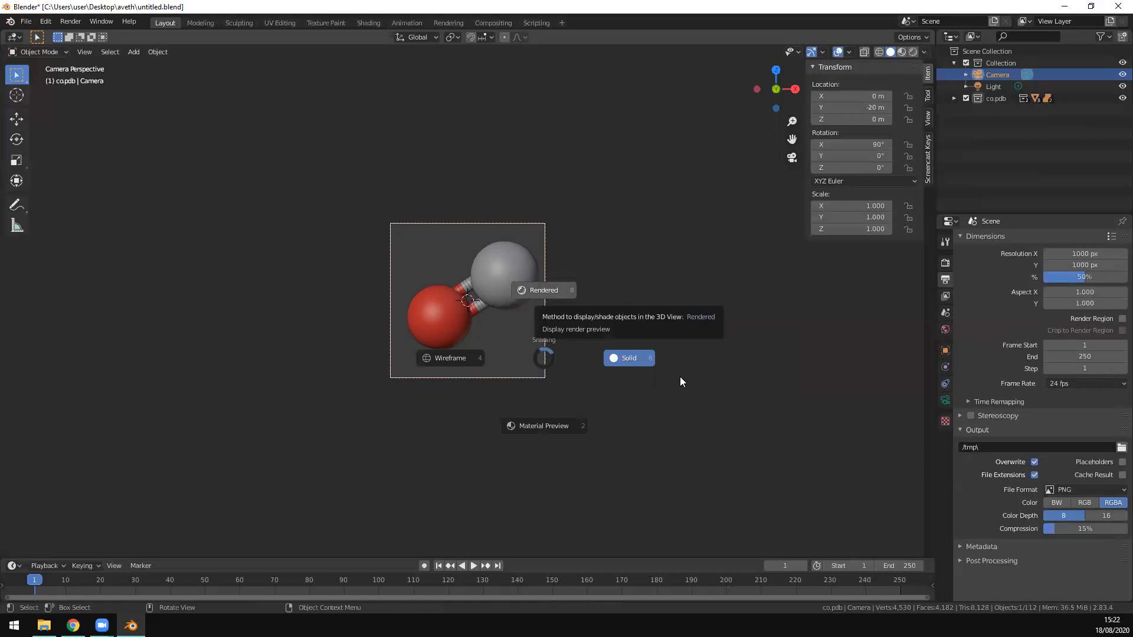
left_click(551, 289)
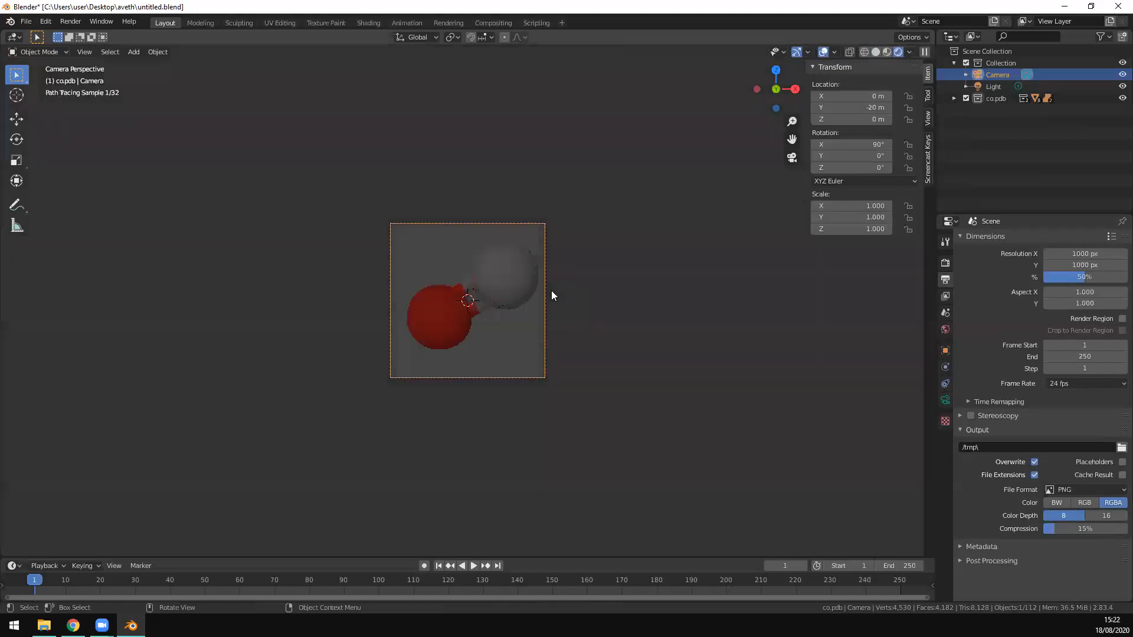
scroll(501, 318, "up", 3)
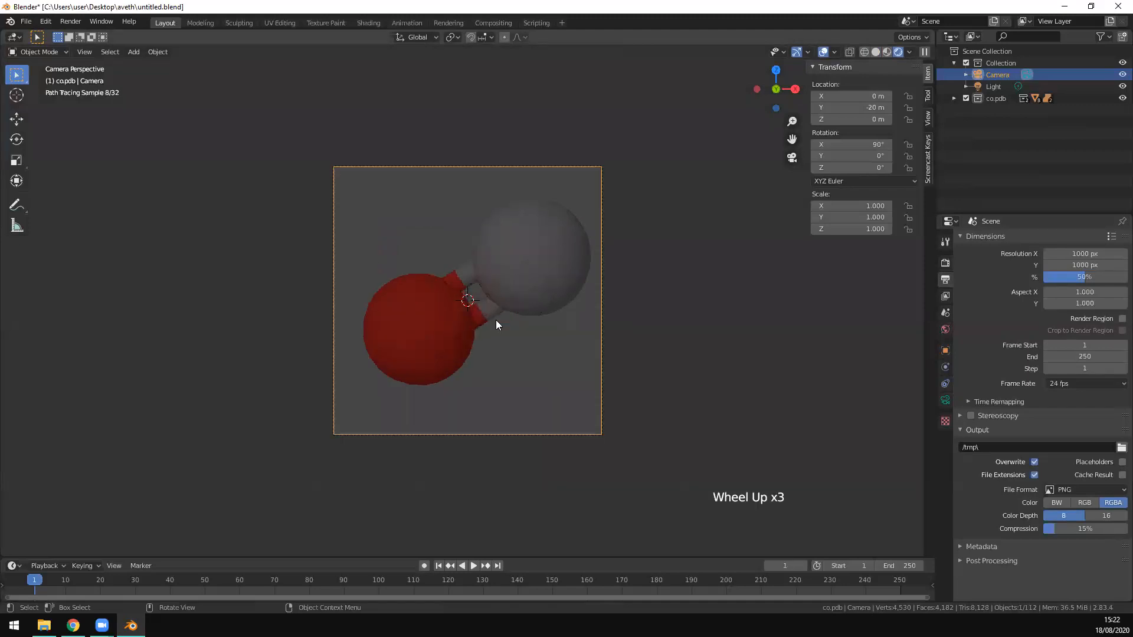
scroll(495, 321, "down", 2)
scroll(660, 297, "down", 1)
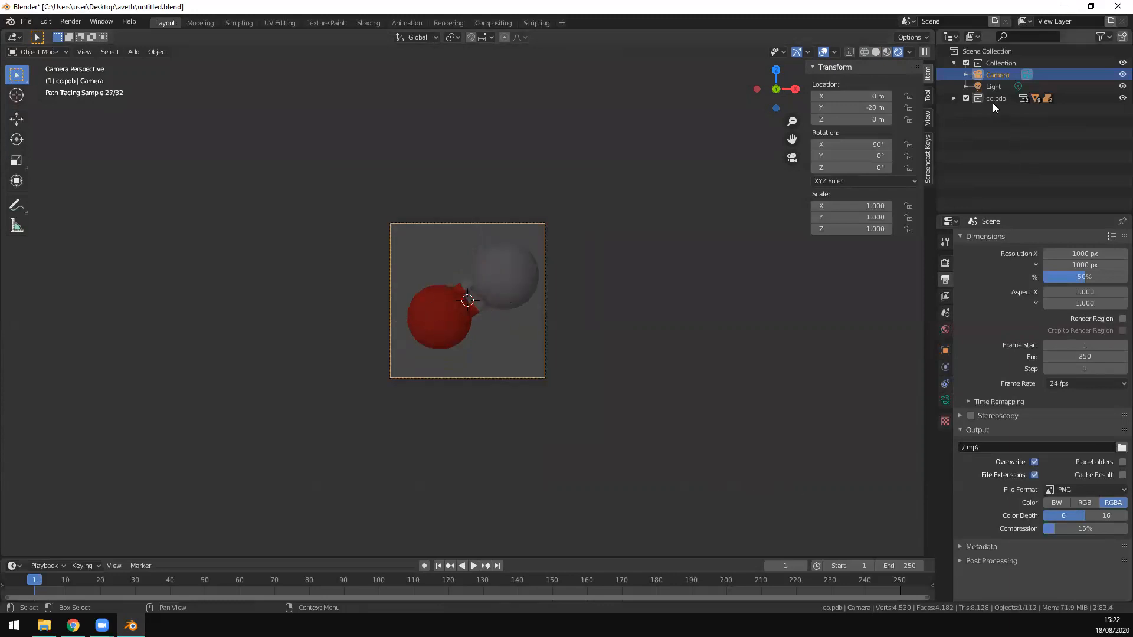
- Set the power of the point light to 10000 W
left_click(996, 86)
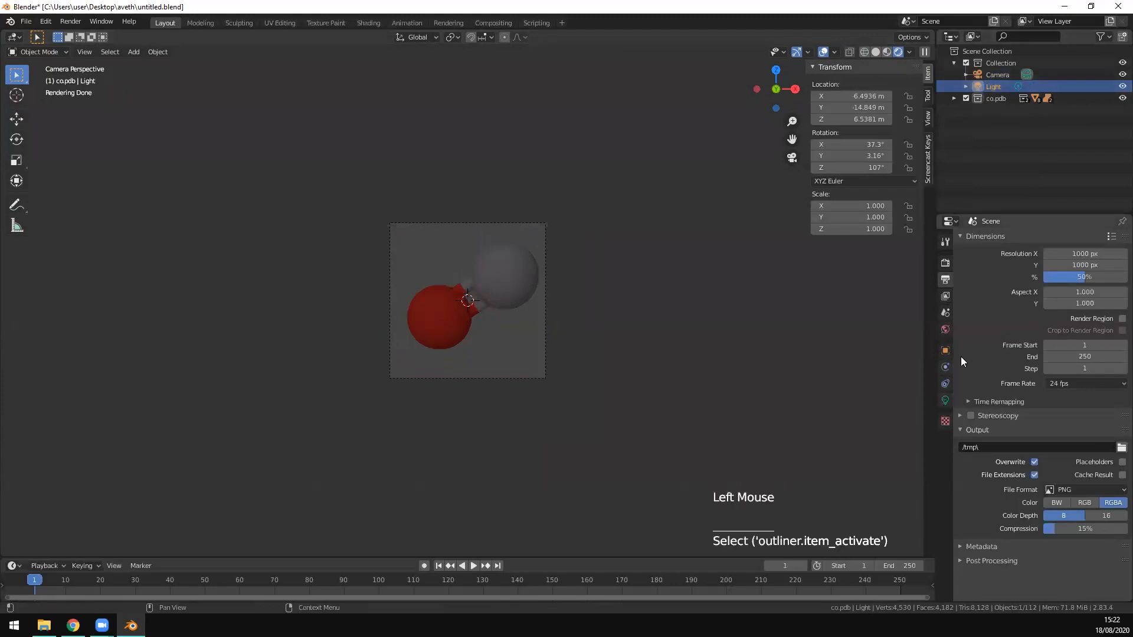
left_click(945, 400)
double_click(1076, 313)
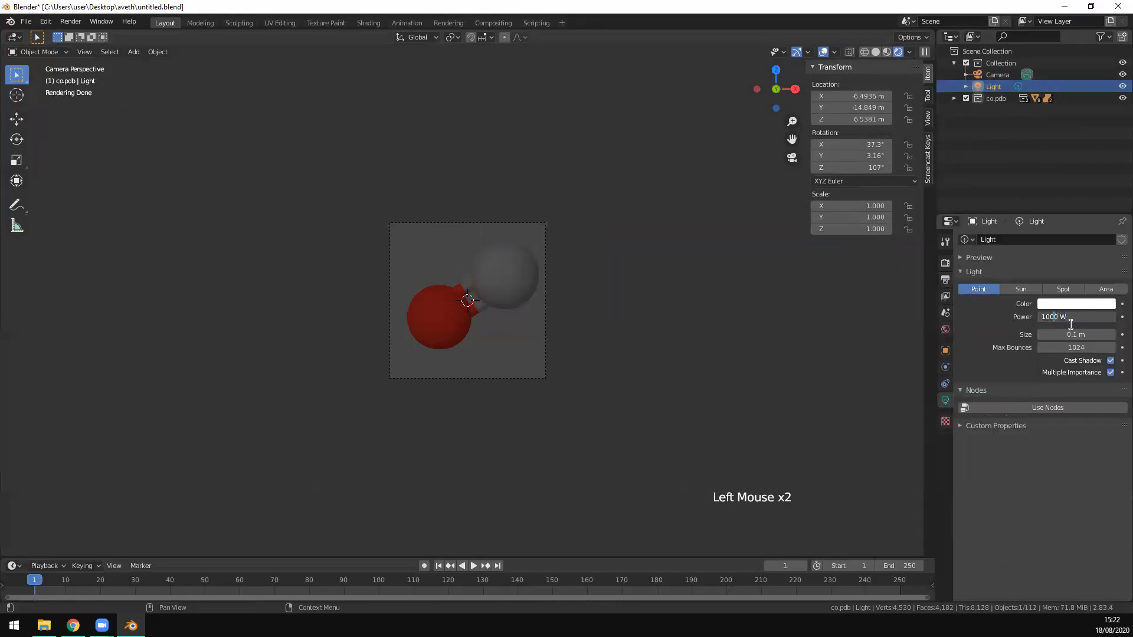
key("Return")
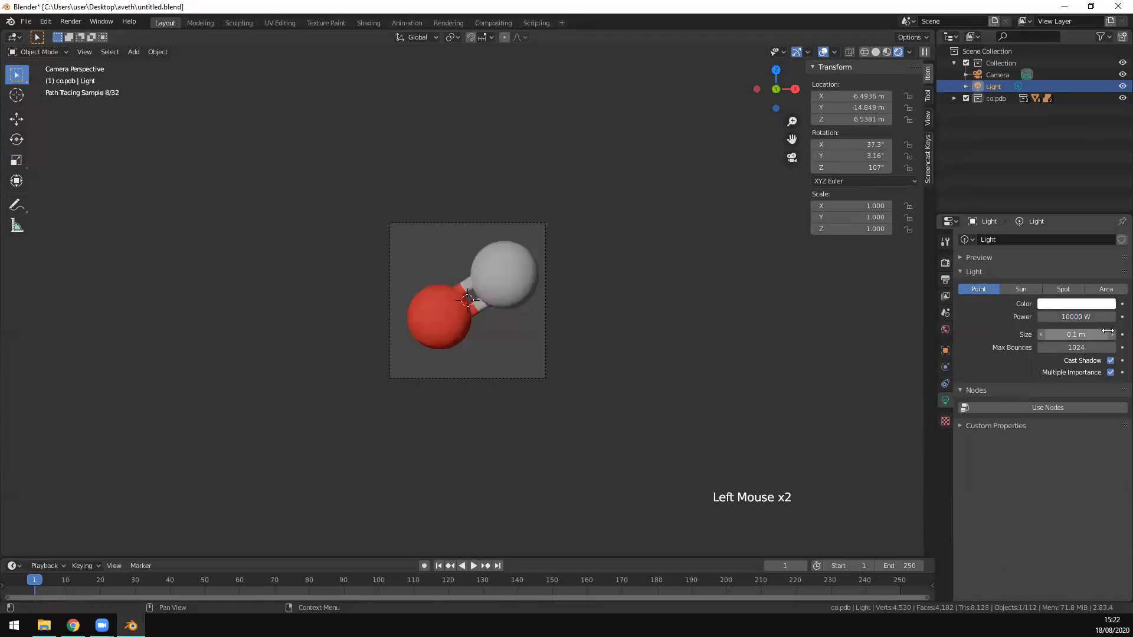
- Try the point light's power at 100000 W and at 0 W, and return it to 10000 W
left_click(1061, 317)
type("0")
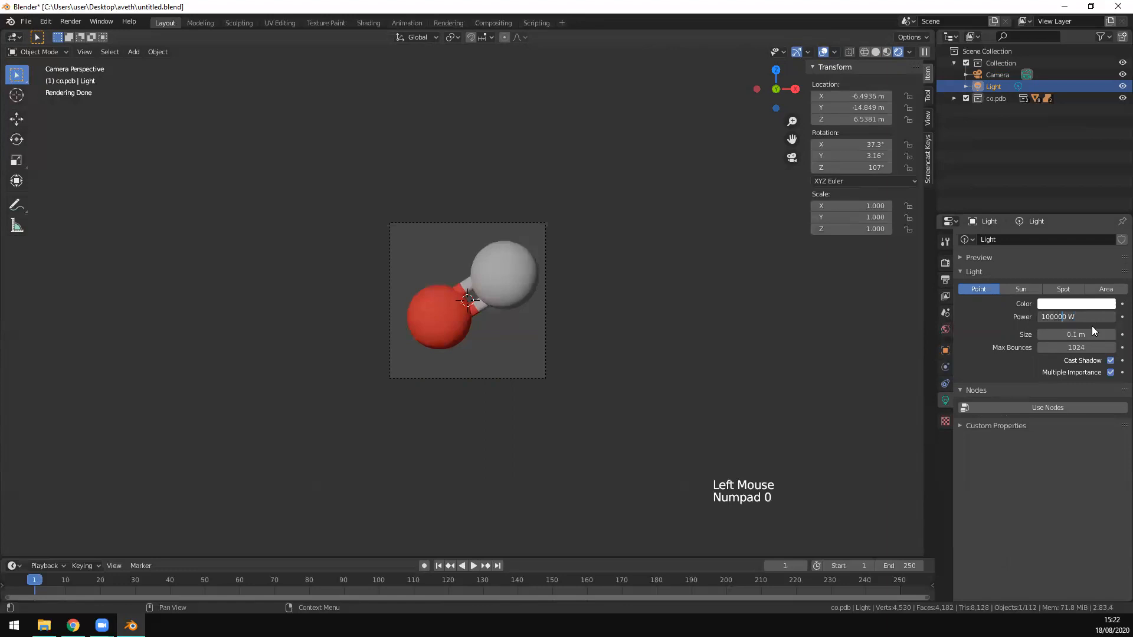
left_click(1063, 317)
type("0")
key("Return")
left_click(1072, 316)
type("0")
key("Return")
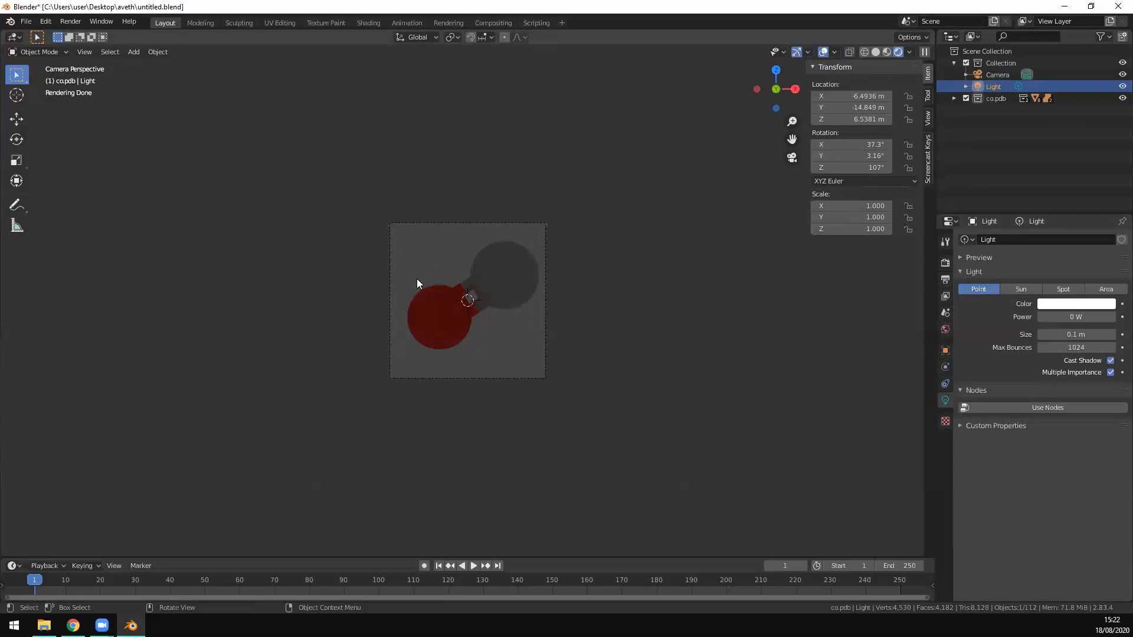
left_click(1077, 318)
type("1")
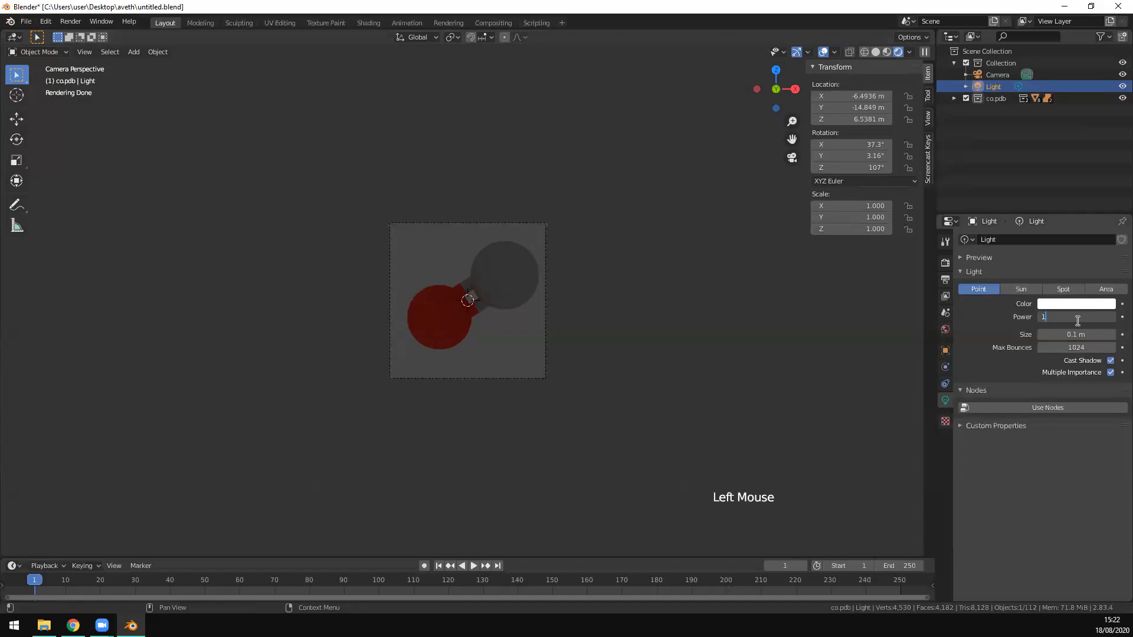
type("0000 W")
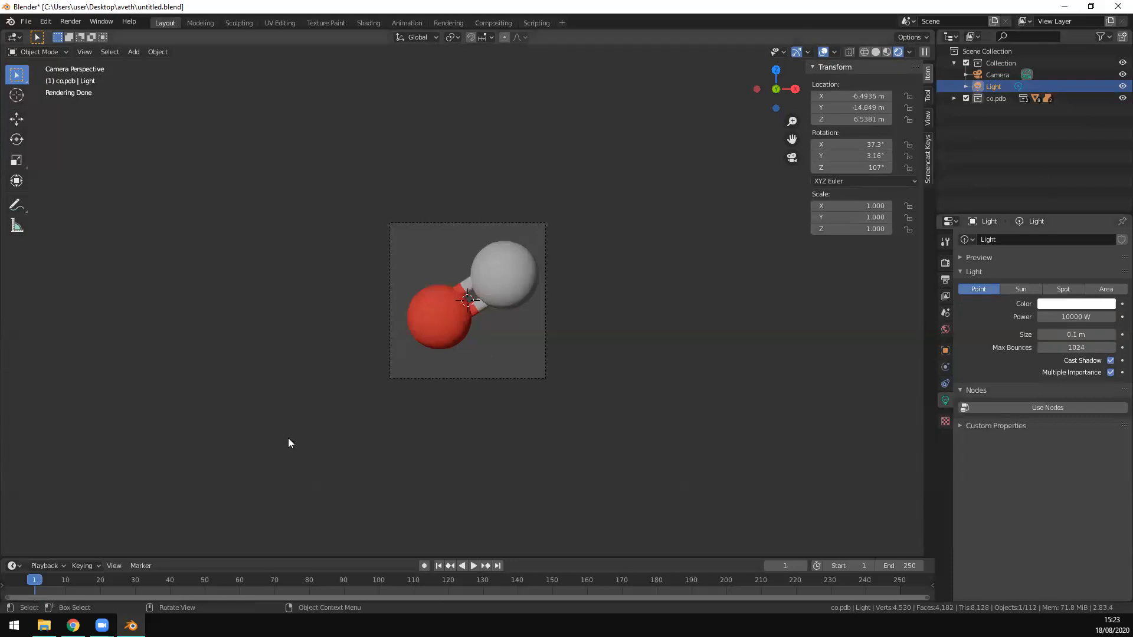
- Check the light's position relative to the camera and molecule from above, and return to the camera view
key("KP_7")
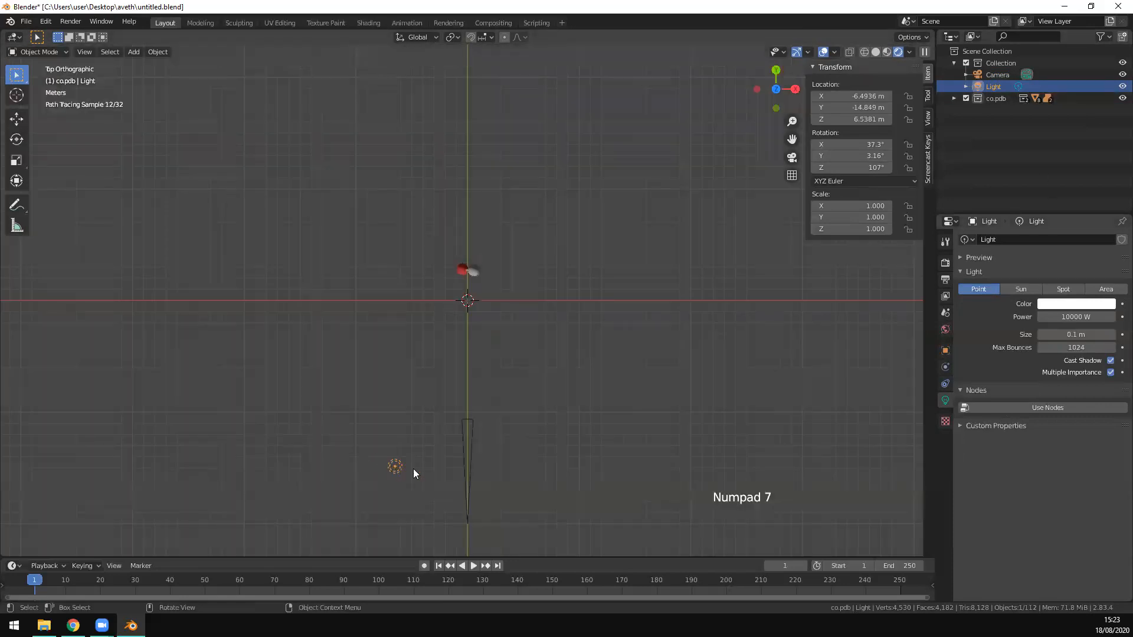
left_click(475, 451)
key("KP_0")
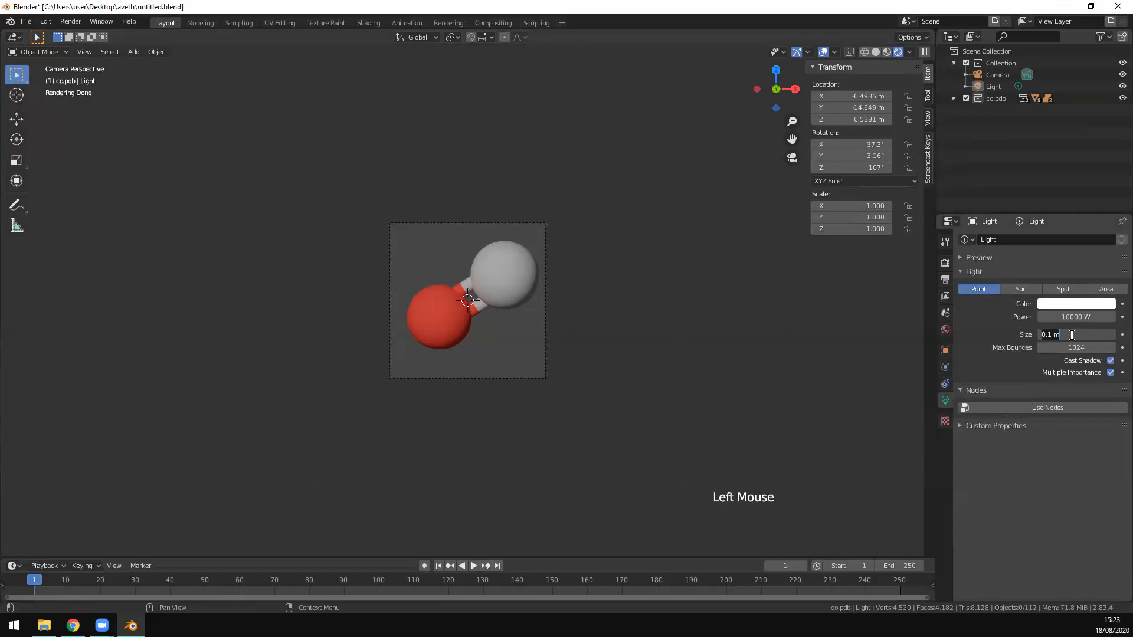
- Try point light sizes of 0.0001 m and 2 m to compare the shading on the molecule
key("Return")
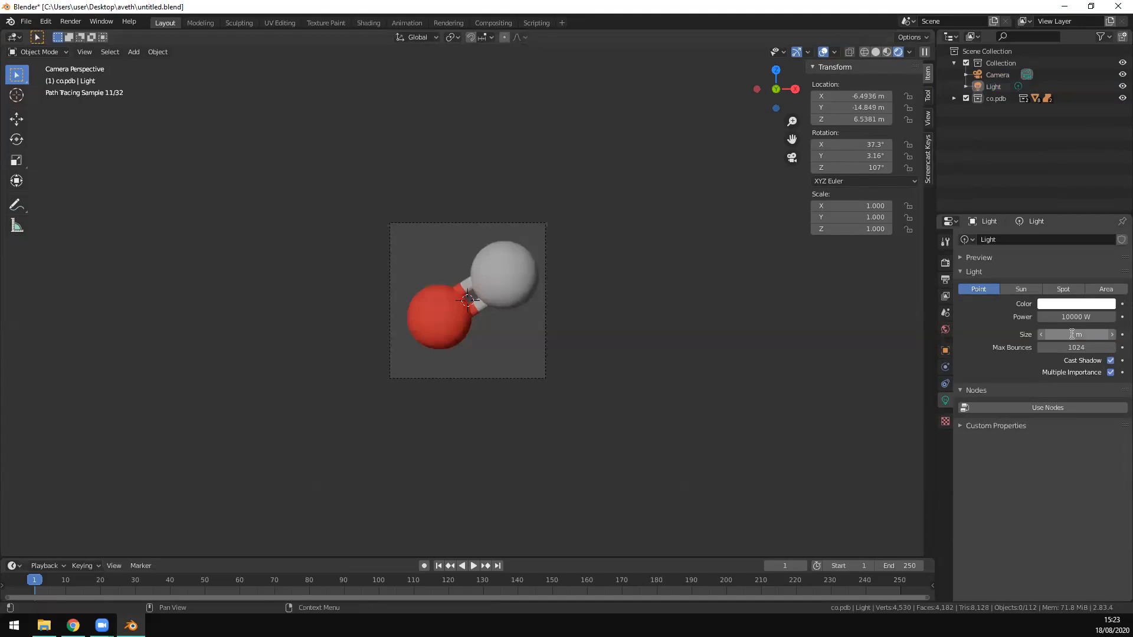
left_click(1072, 334)
type("0.0001")
key("Return")
scroll(644, 298, "up", 6)
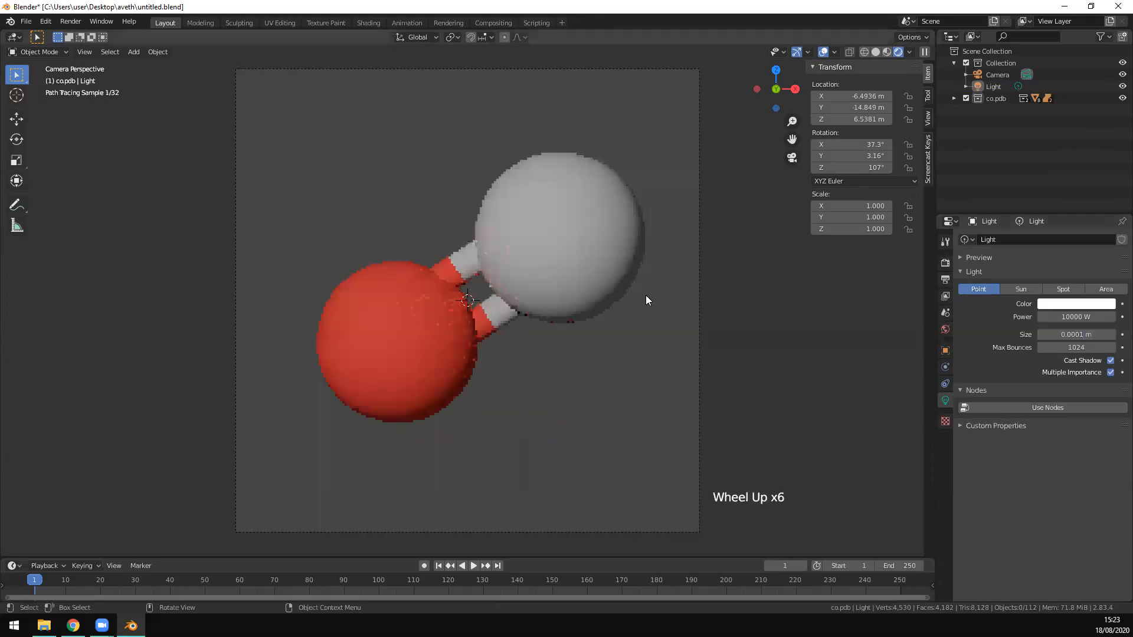
left_click(1079, 333)
type("2")
key("Return")
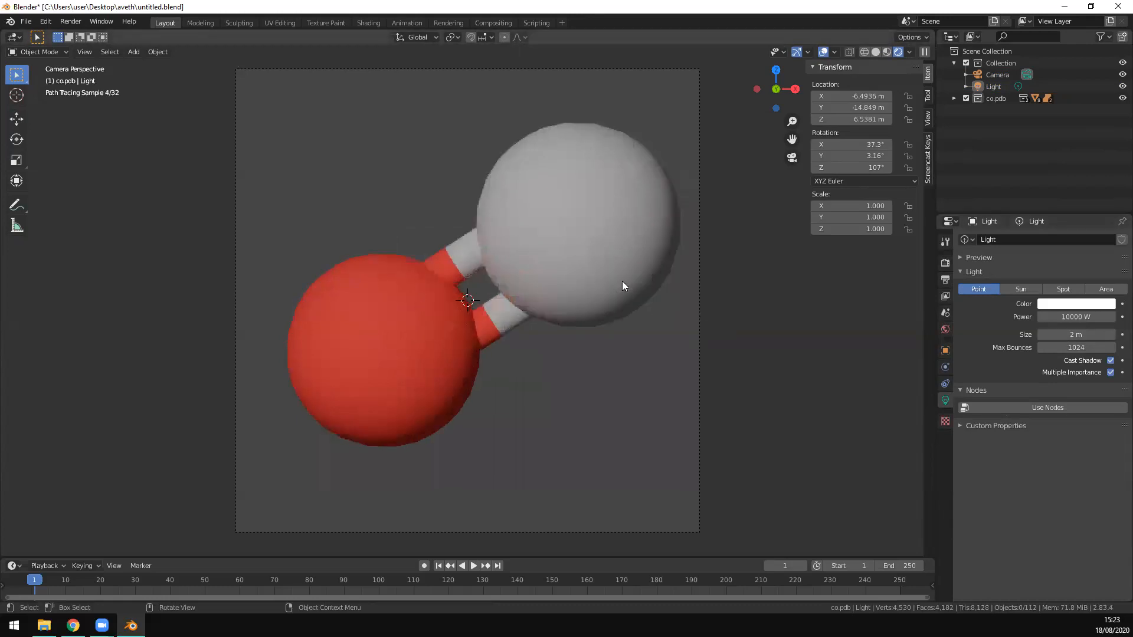
- Set the point light's size to 5 m and view the whole camera frame
left_click(1075, 334)
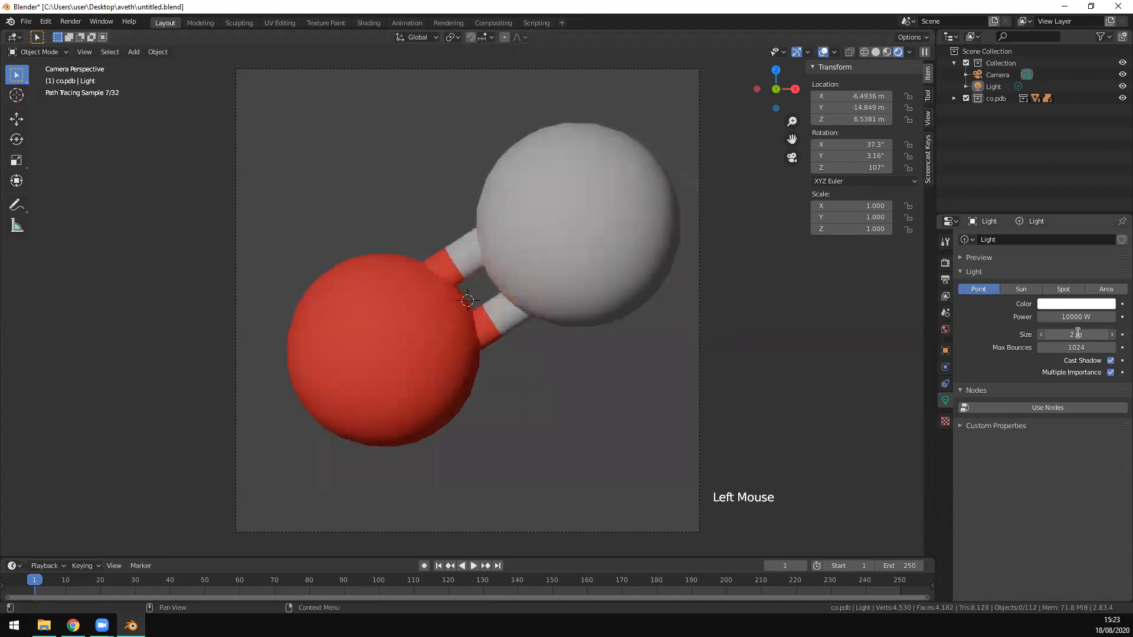
type("5")
left_click(897, 311)
scroll(642, 311, "down", 4)
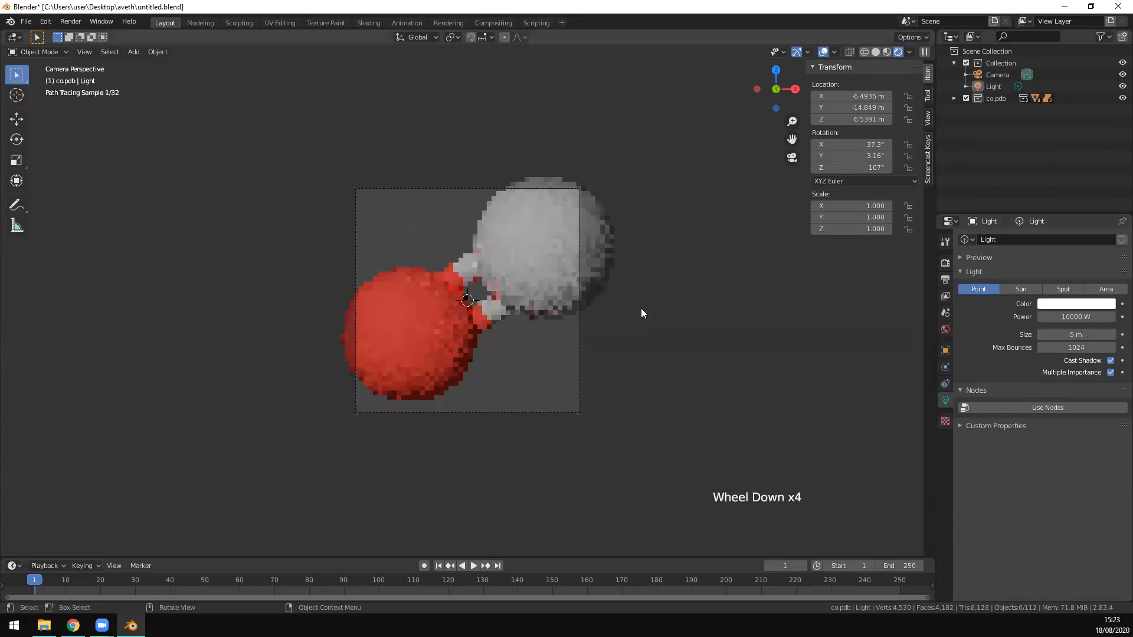
scroll(641, 308, "down", 5)
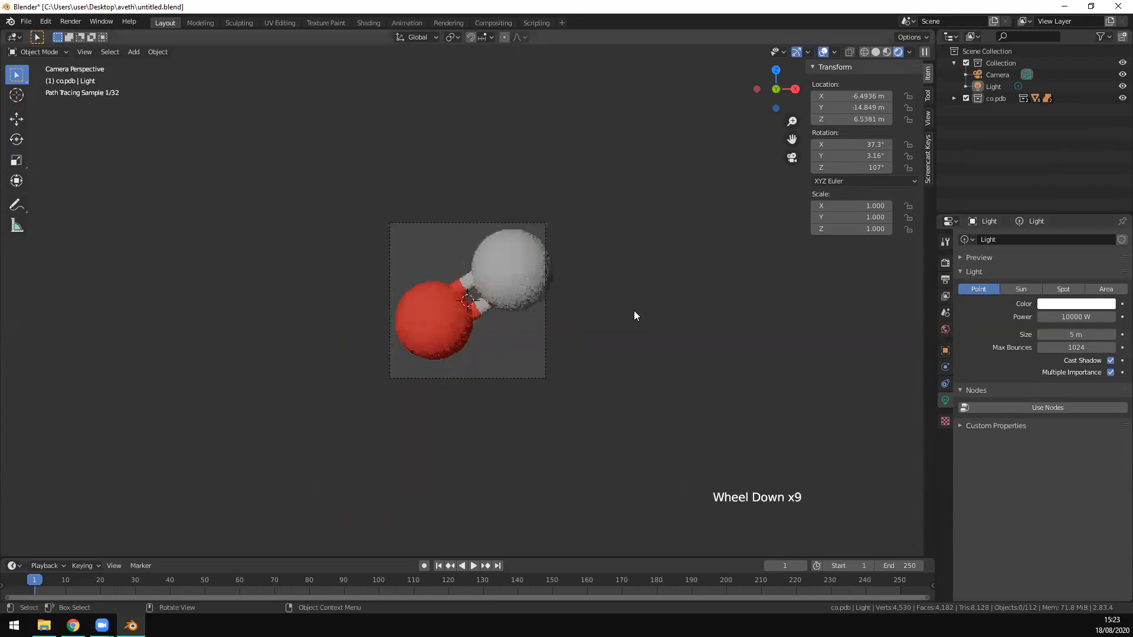
- Duplicate the light in the front view and place the copy at about X 27.1 m, Z -9.05 m, diagonally opposite the original
key("KP_1")
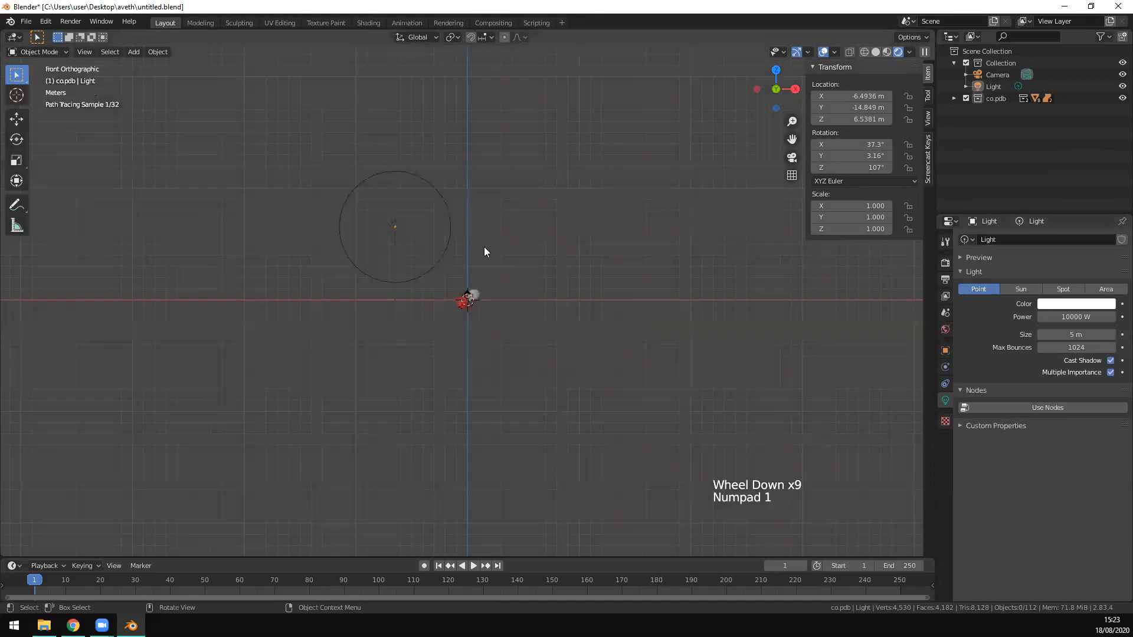
left_click(404, 225)
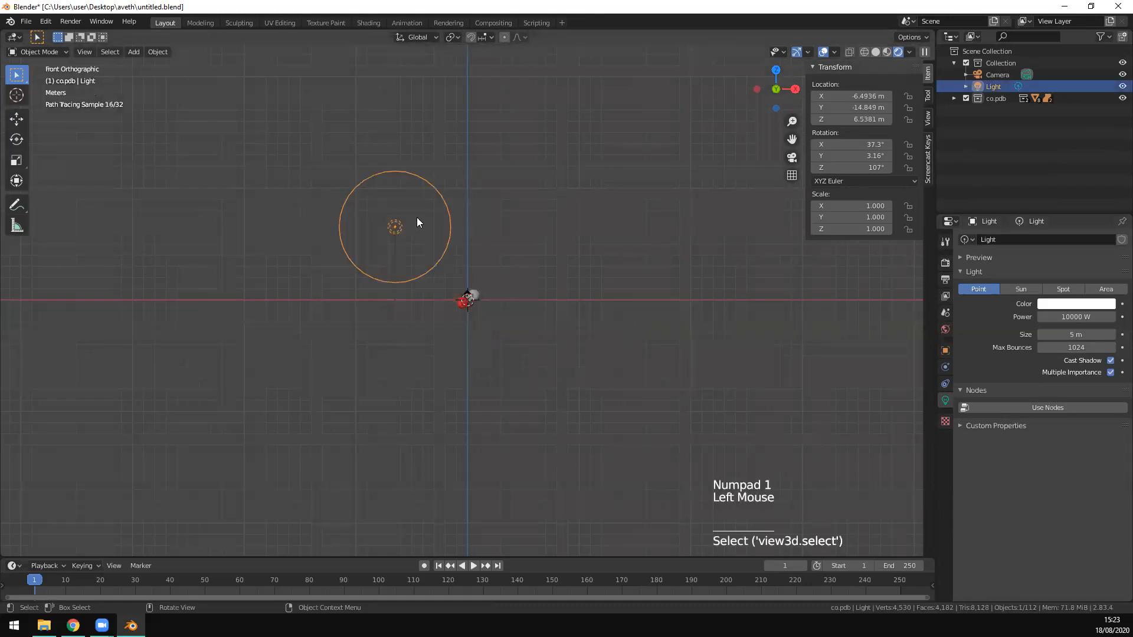
key("shift")
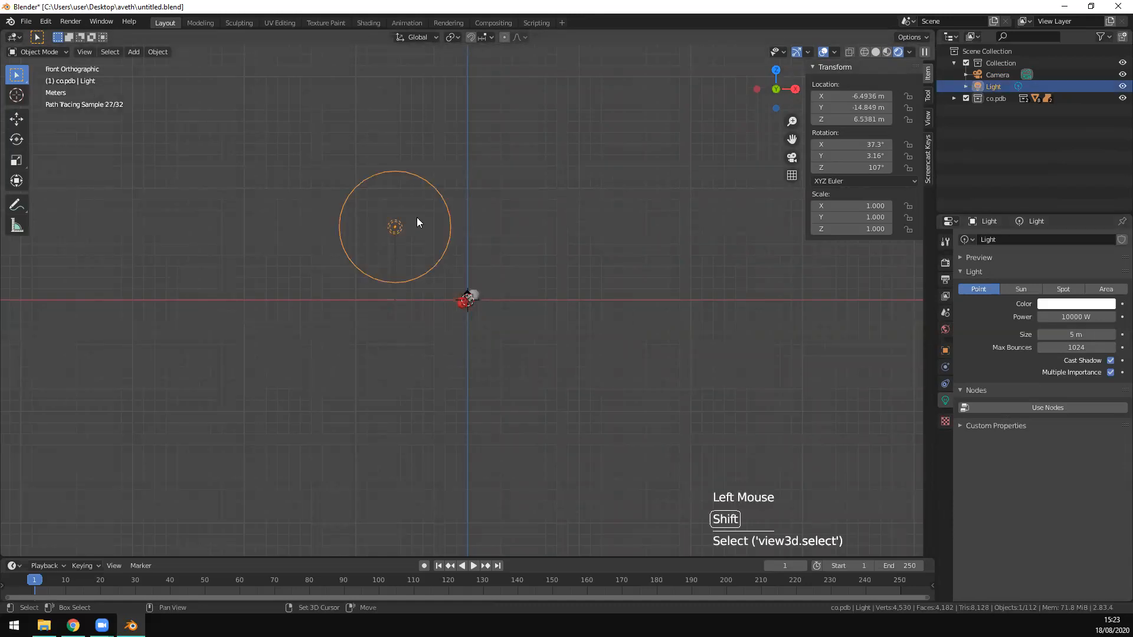
key("shift+d")
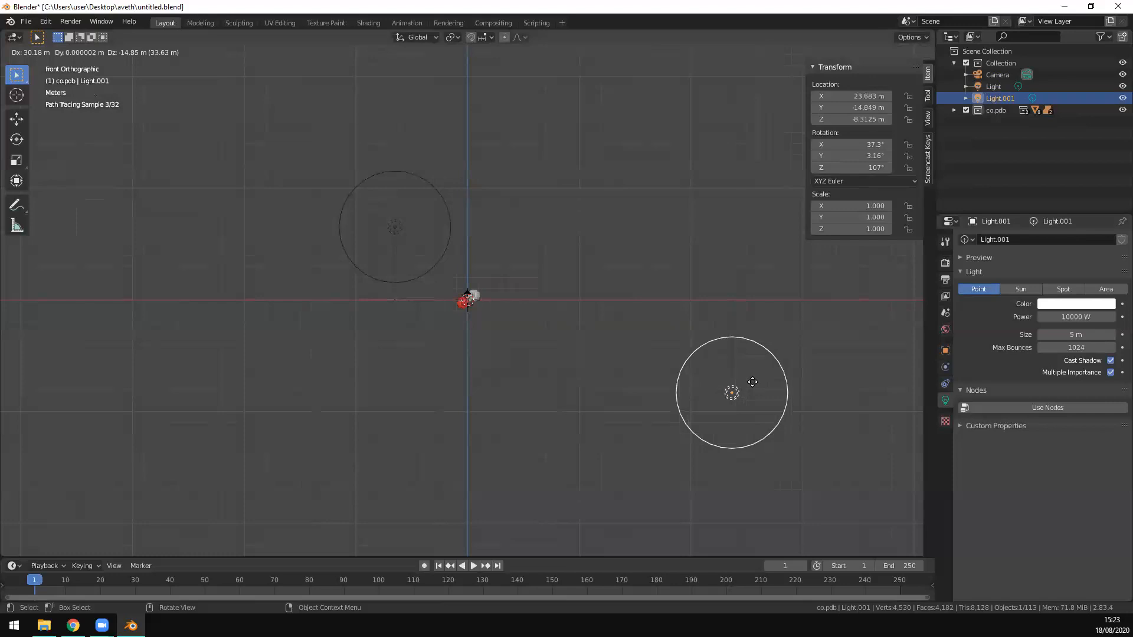
left_click(790, 393)
- Set the duplicated light's power to 5000 W and return to the camera view
left_click(1072, 317)
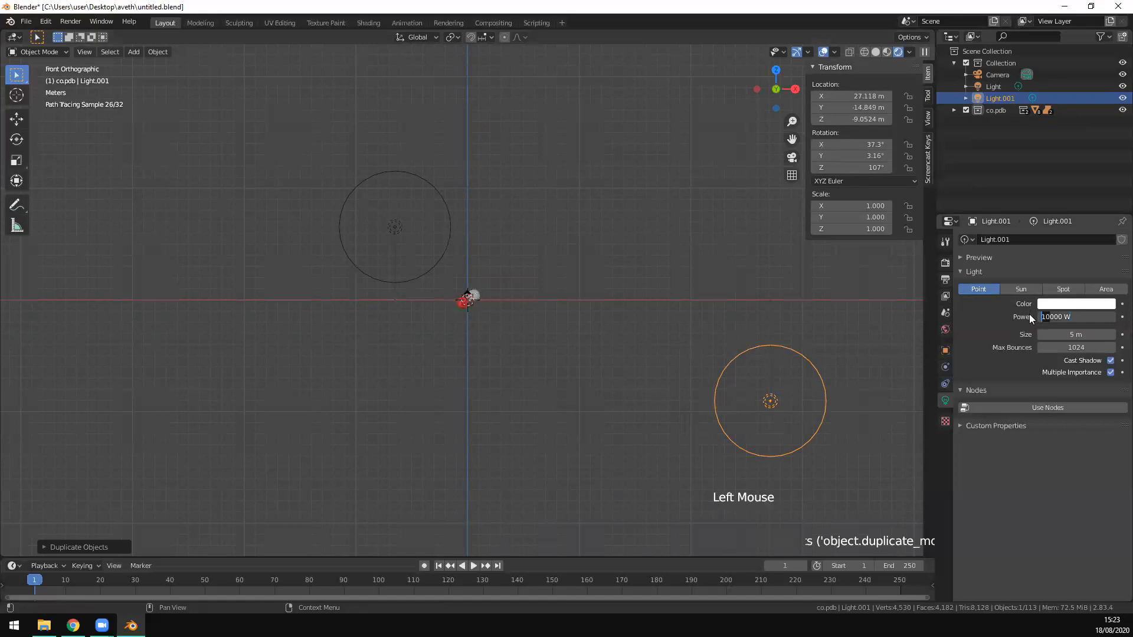
type("5000")
key("Return")
key("KP_0")
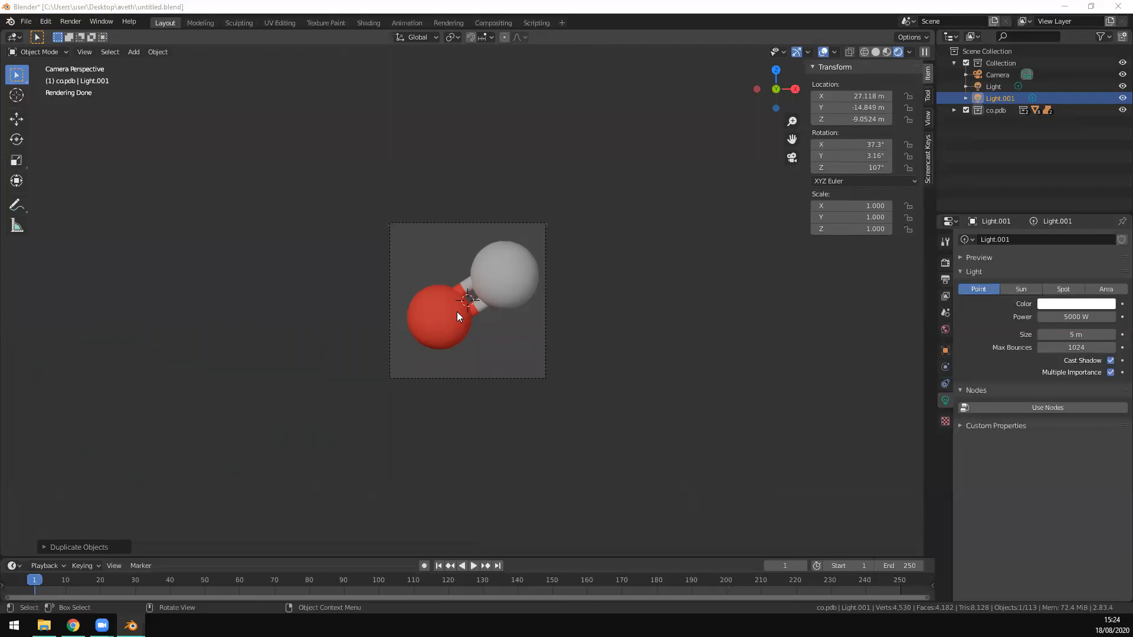
- Render the camera view and save the result as co_gray.png in the aveth folder on the Desktop
key("F12")
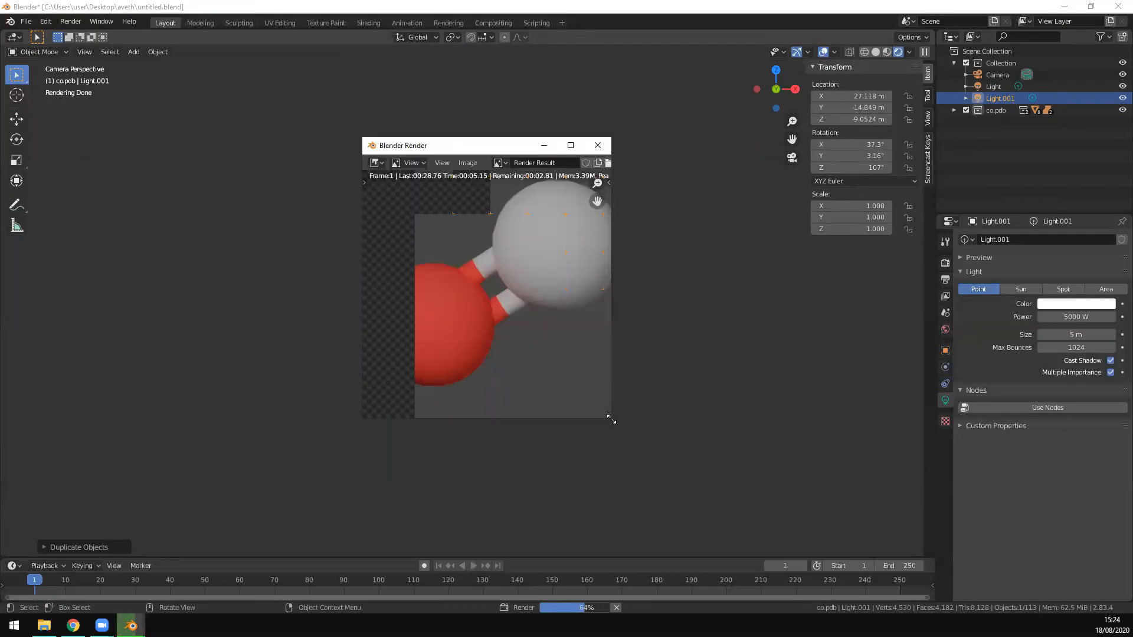
left_click_drag(611, 419, 700, 467)
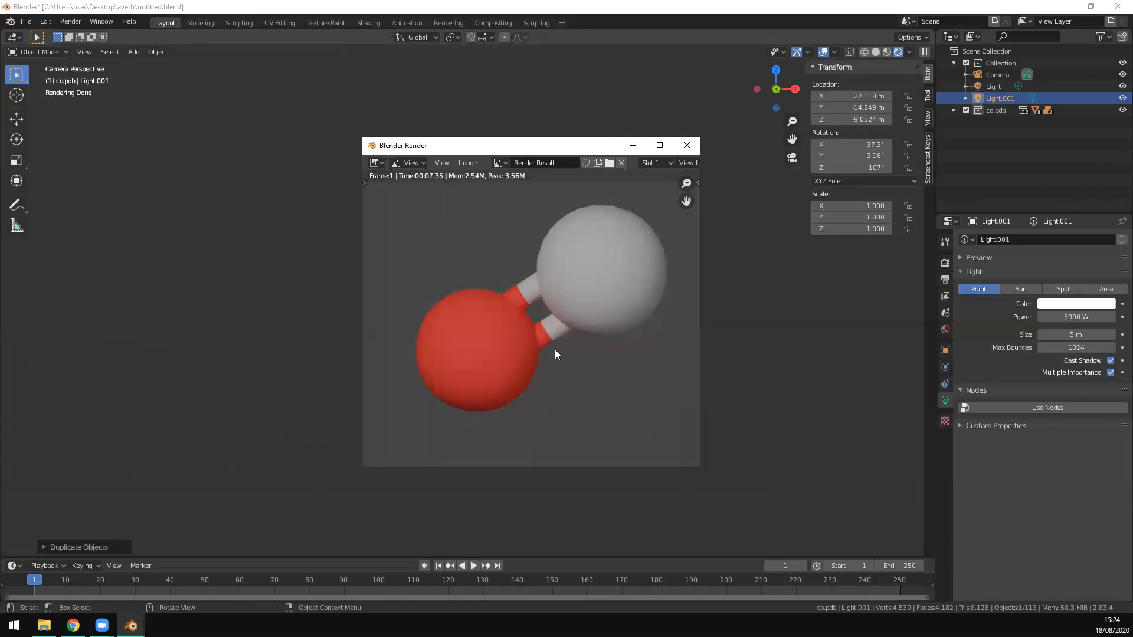
left_click(470, 163)
left_click(508, 243)
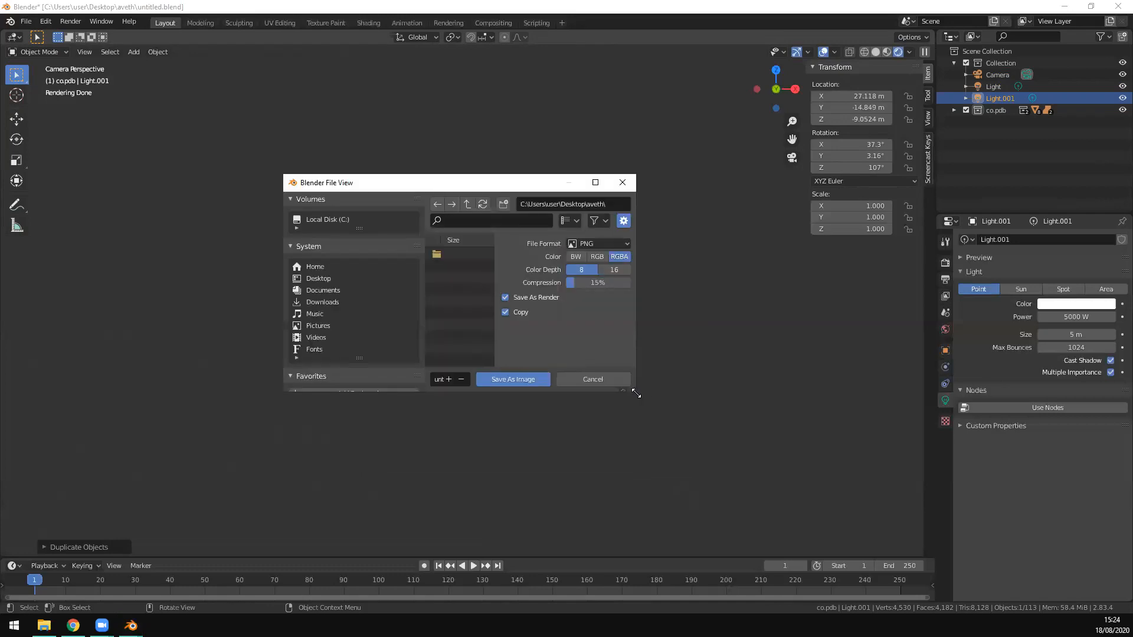
left_click(497, 382)
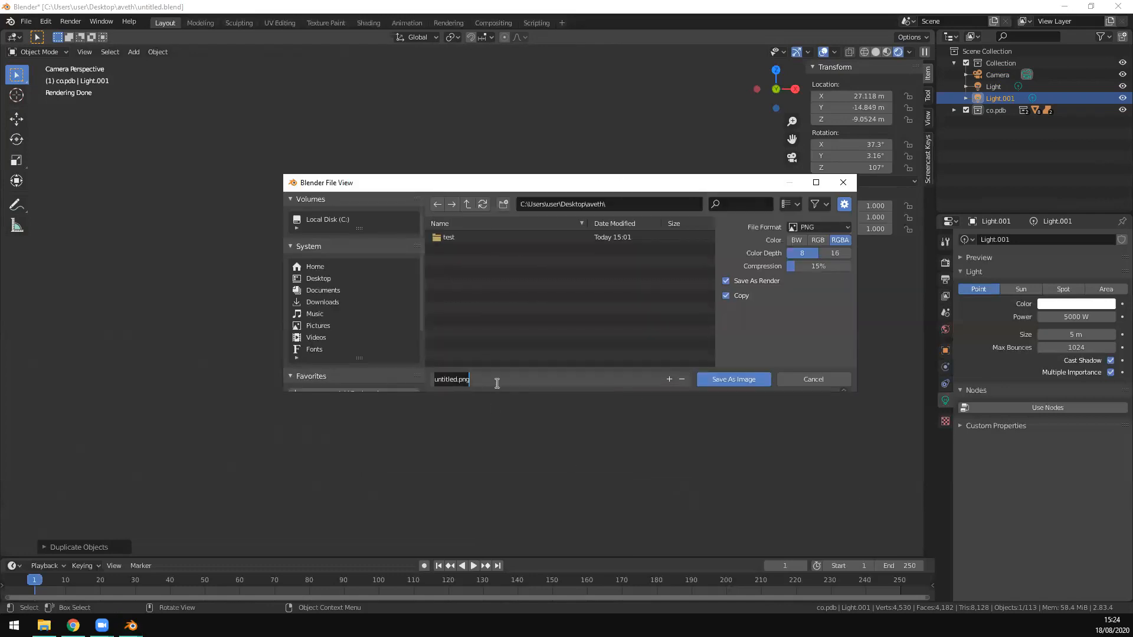
key("Home")
key("shift+Right")
key("shift+Right")
key("shift+Right")
key("shift+Right")
key("shift+Right")
key("shift+Right")
key("shift+Right")
key("shift+Right")
type("co_gray")
left_click(735, 380)
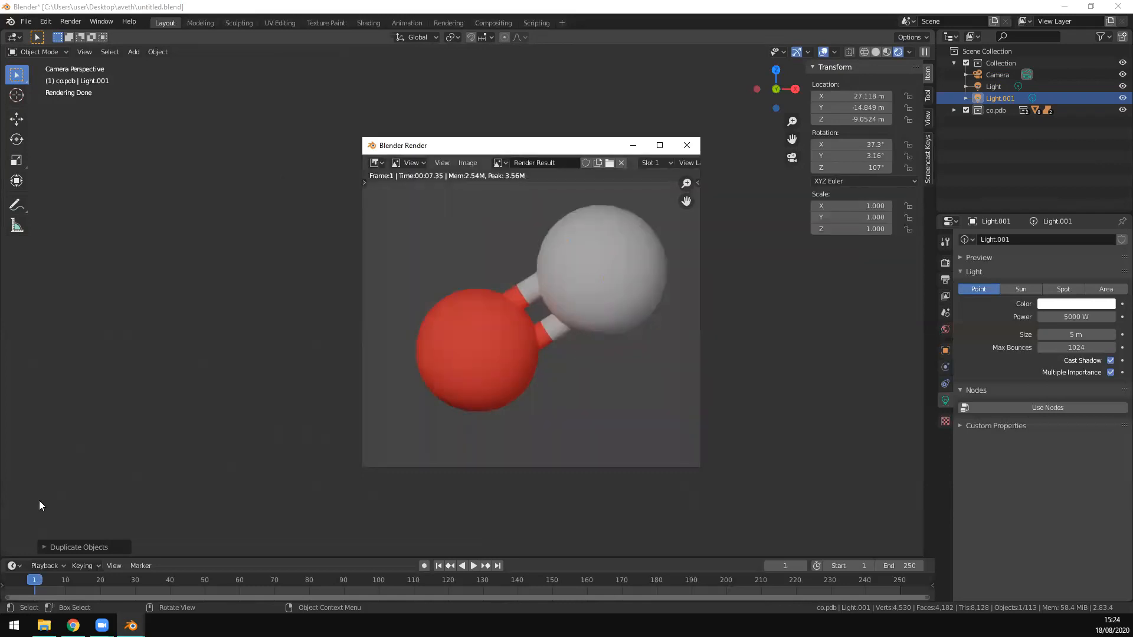
- Switch to File Explorer, open co_gray.png from the aveth folder to check the image, and close the viewer
left_click(43, 625)
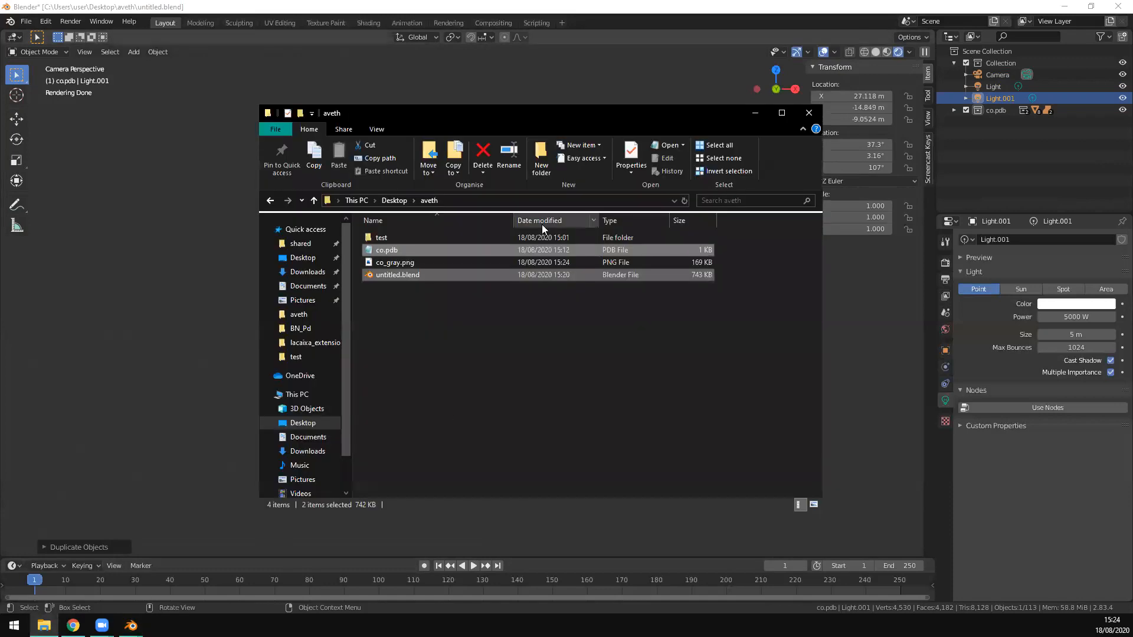
double_click(410, 261)
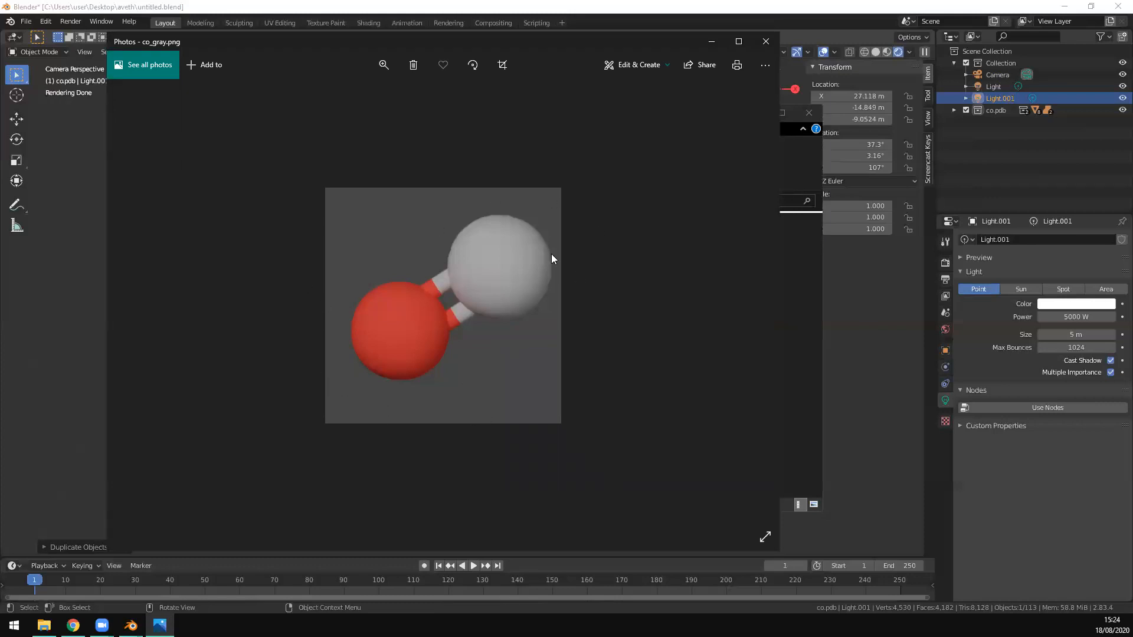
left_click(766, 41)
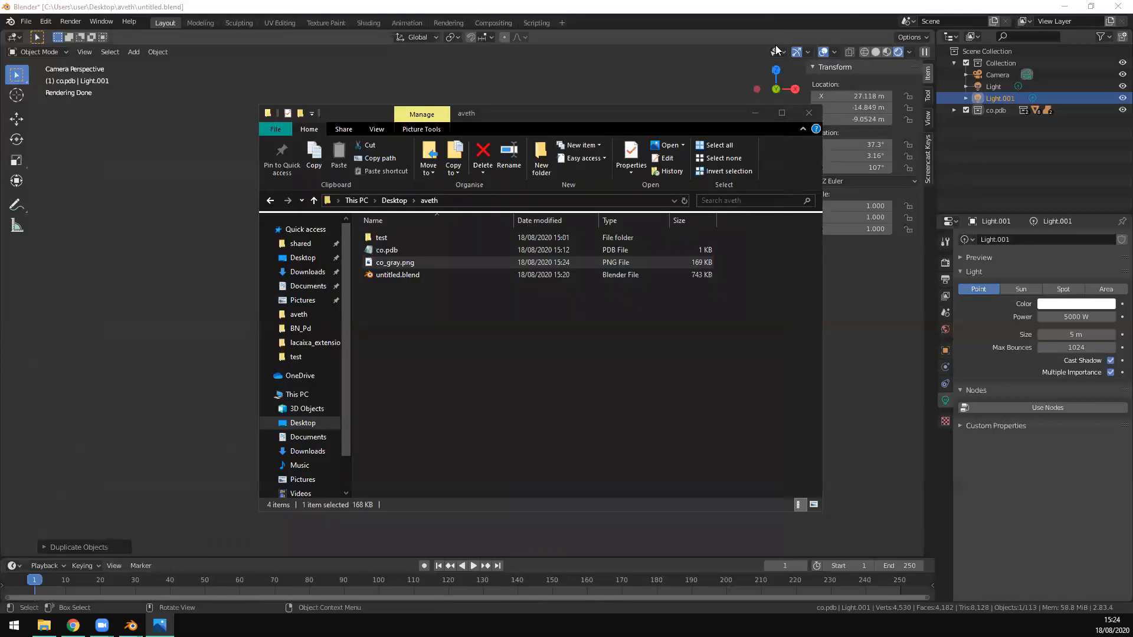
- Dismiss File Explorer and the old render window, and enable a transparent film background in the scene's render settings
left_click(754, 118)
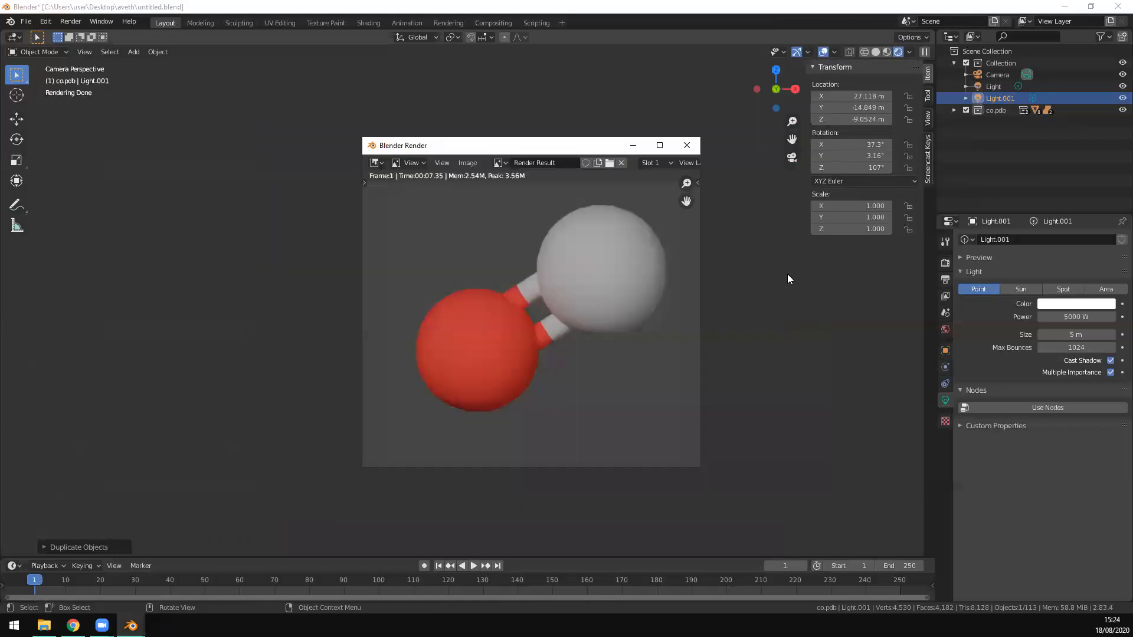
left_click(695, 147)
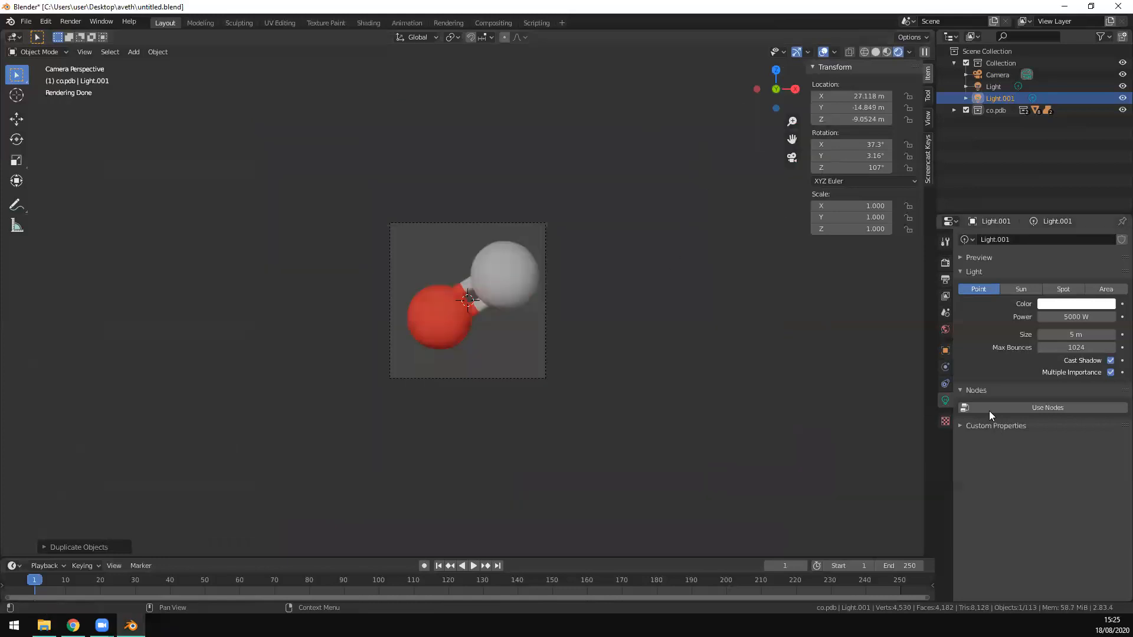
left_click(943, 280)
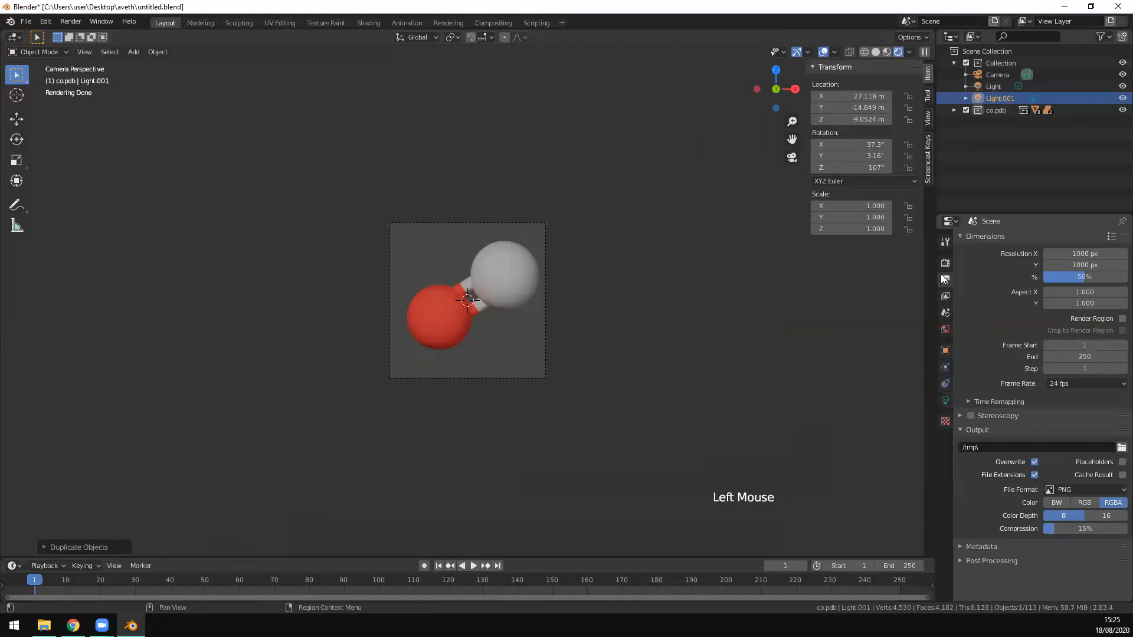
left_click(945, 264)
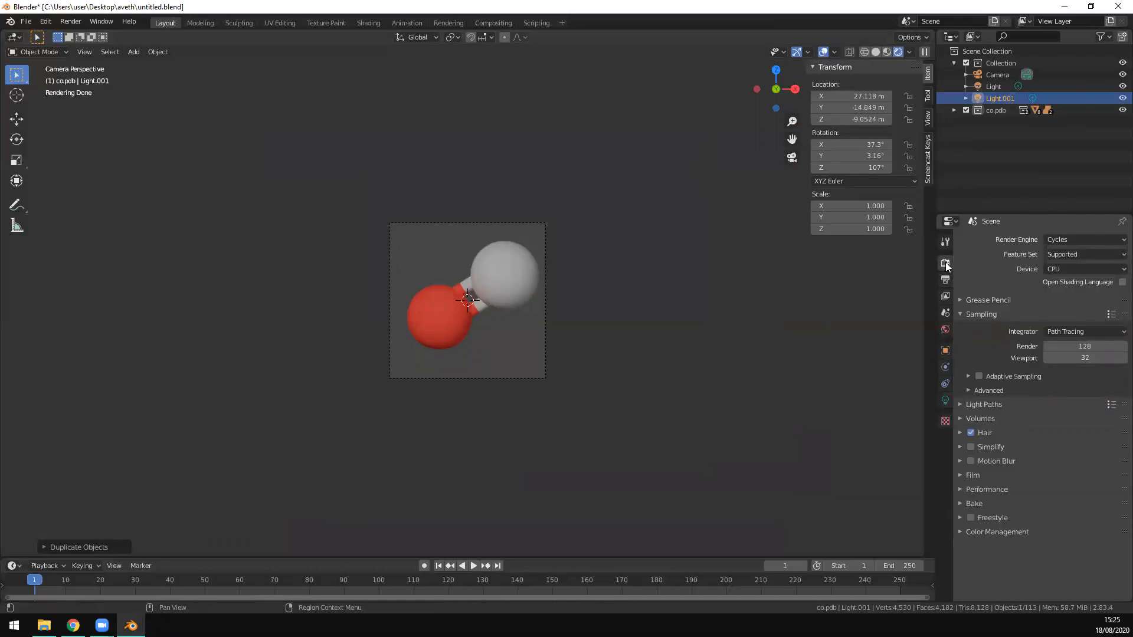
left_click(961, 474)
scroll(1003, 471, "down", 5)
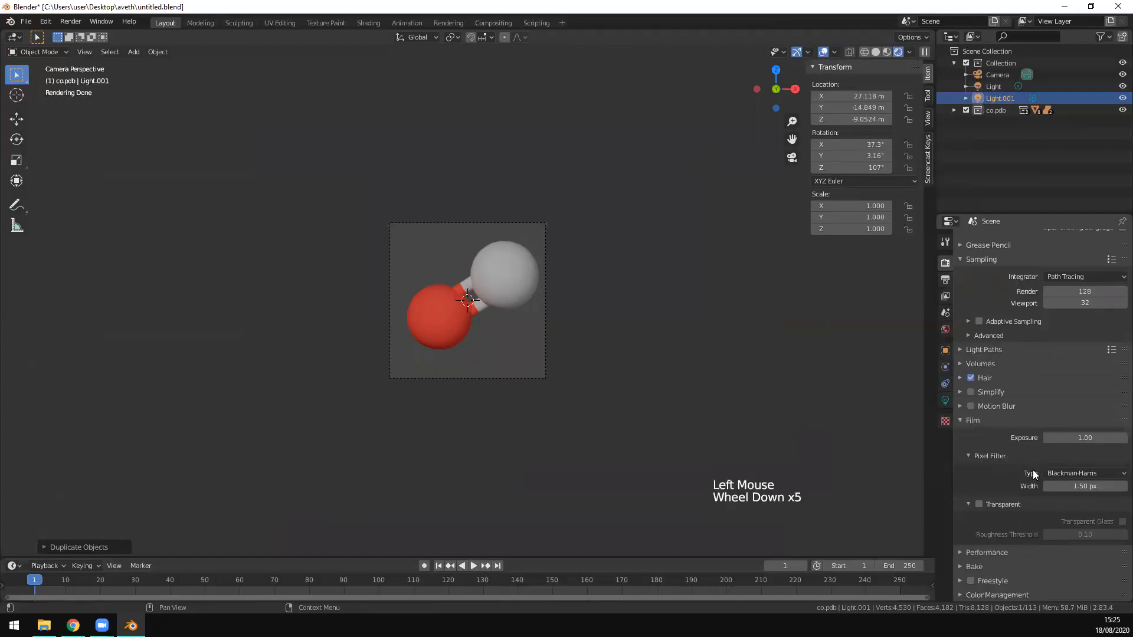
left_click(979, 504)
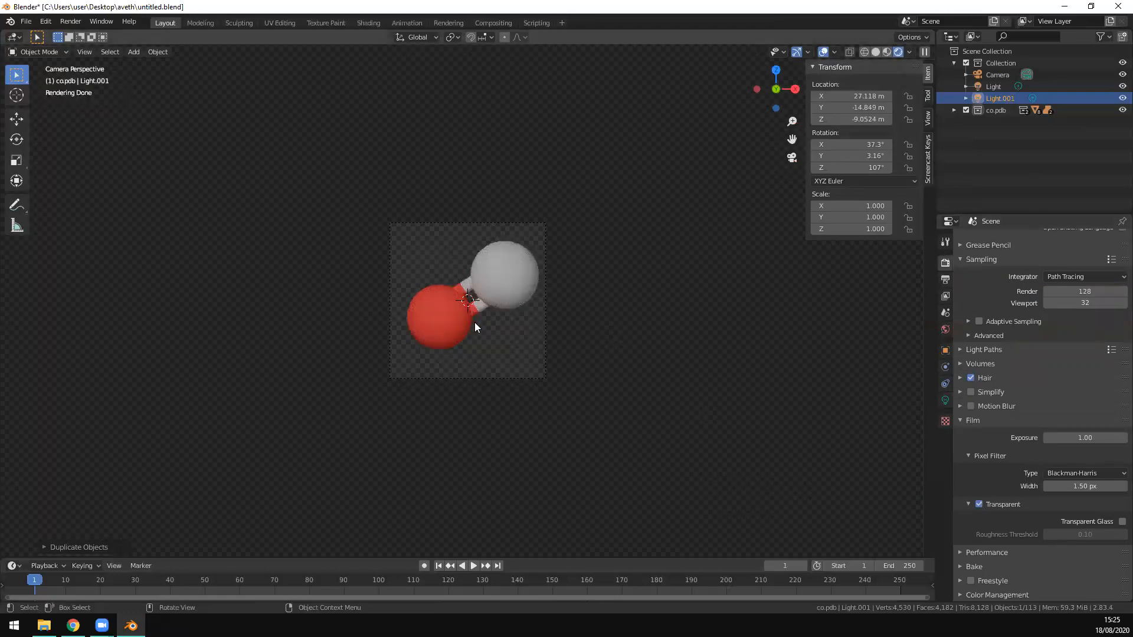
- Render the camera view with the transparent background and save the result as co_alpha.png in the aveth folder
key("F12")
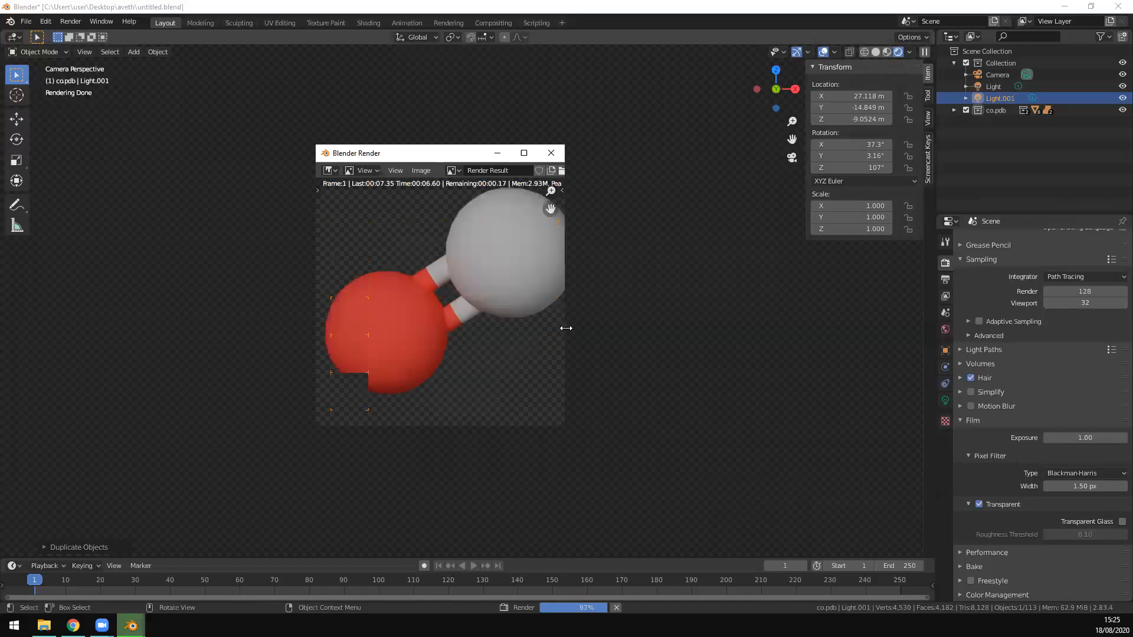
left_click_drag(563, 330, 627, 472)
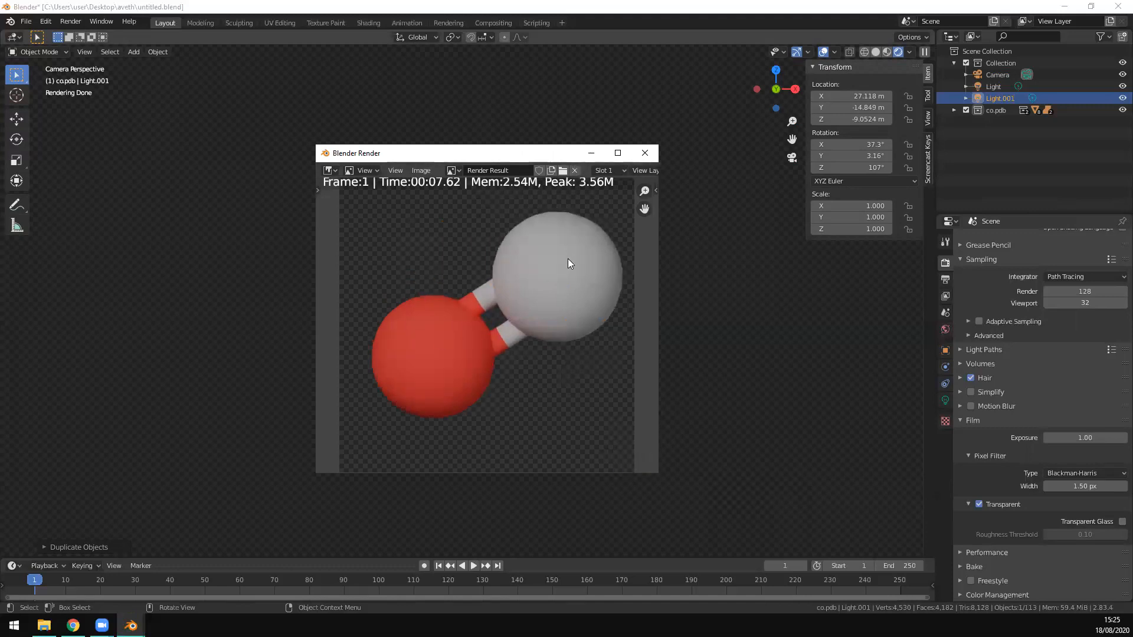
left_click(421, 171)
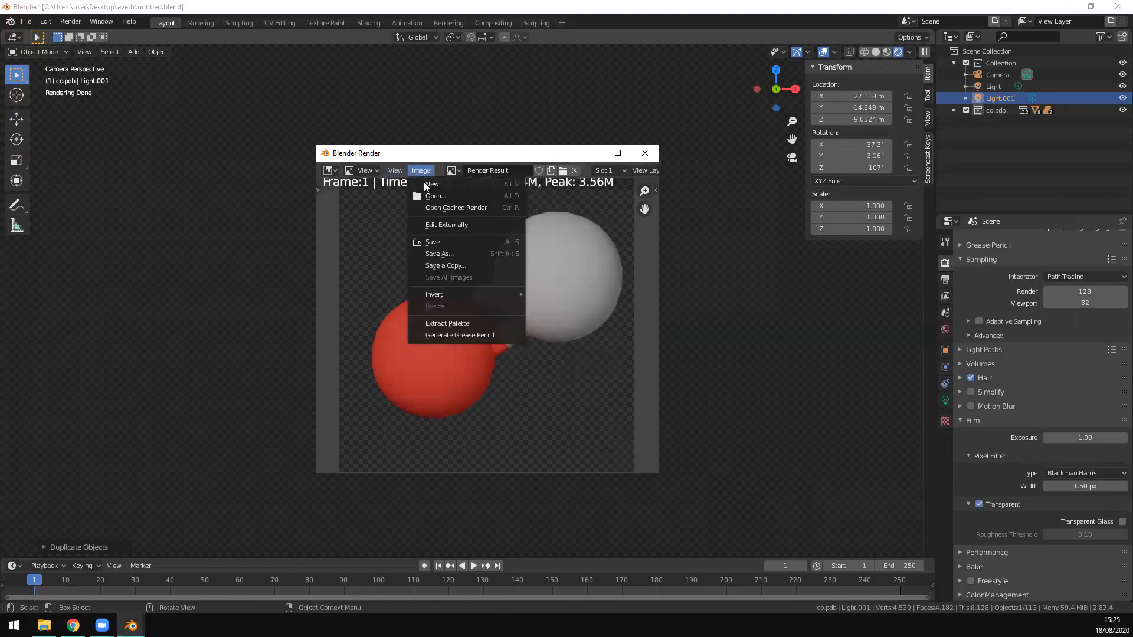
left_click(470, 253)
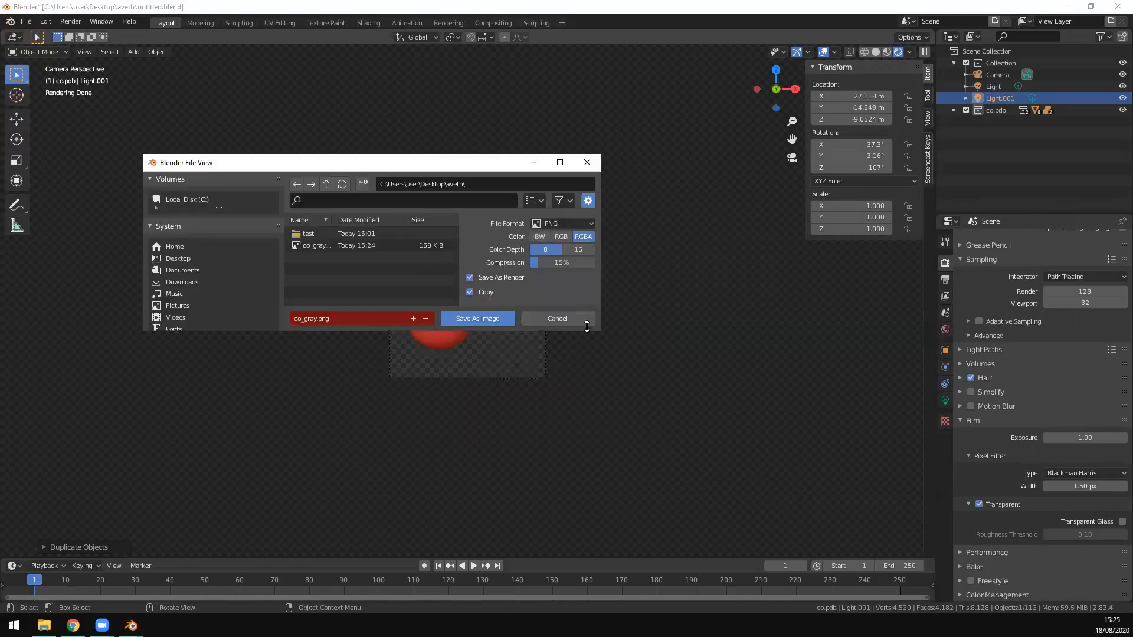
left_click_drag(600, 332, 763, 429)
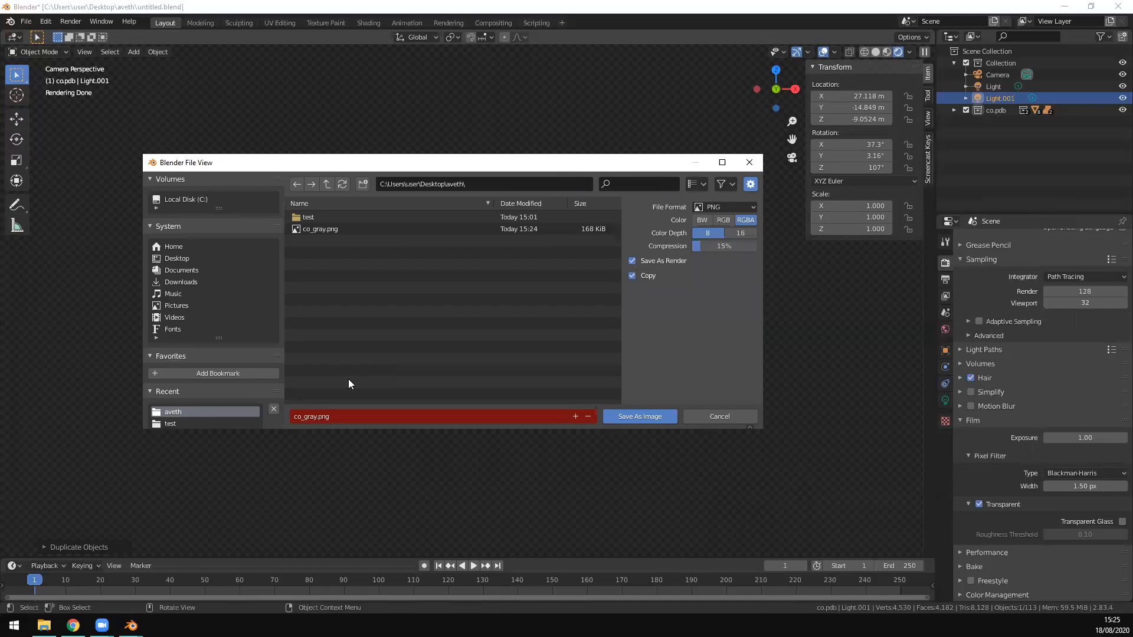
left_click(314, 416)
key("shift+Left")
key("shift+Left")
key("shift+Left")
key("shift+Left")
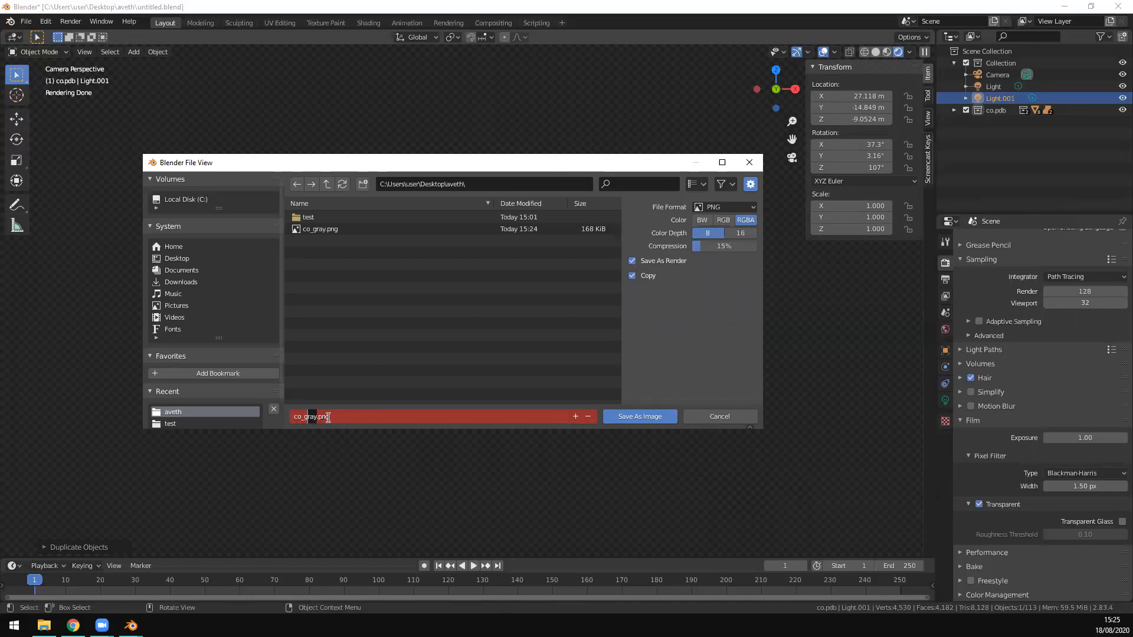
type("alpha")
left_click(624, 415)
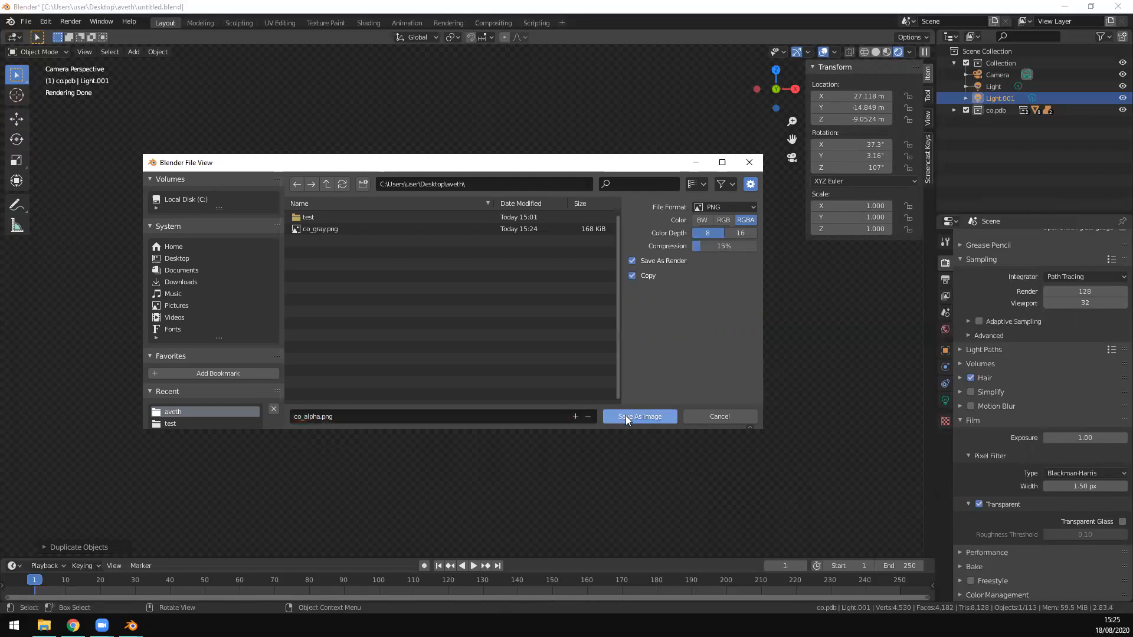
left_click(625, 415)
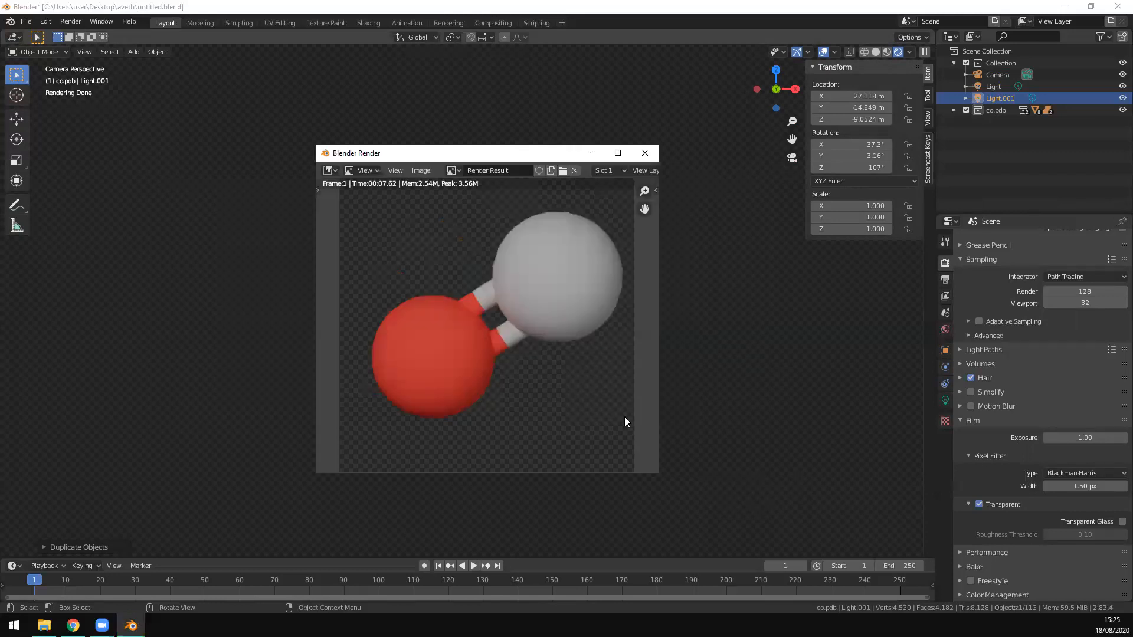
left_click(645, 153)
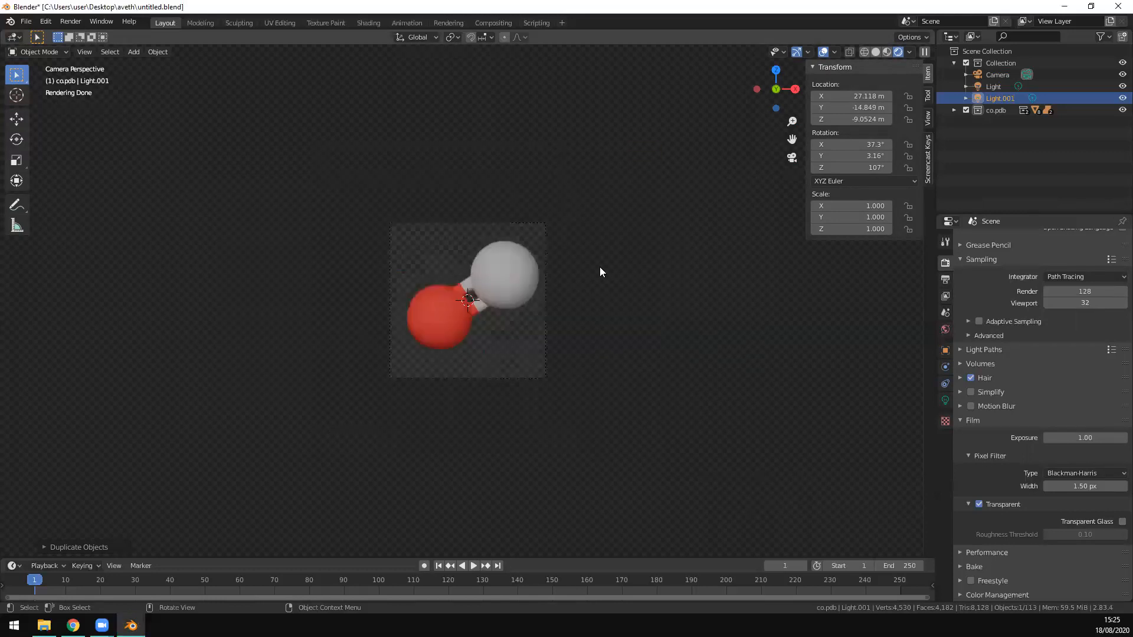
left_click(518, 288)
left_click(521, 277)
left_click(446, 331)
left_click(500, 293)
left_click(452, 320)
left_click(451, 321)
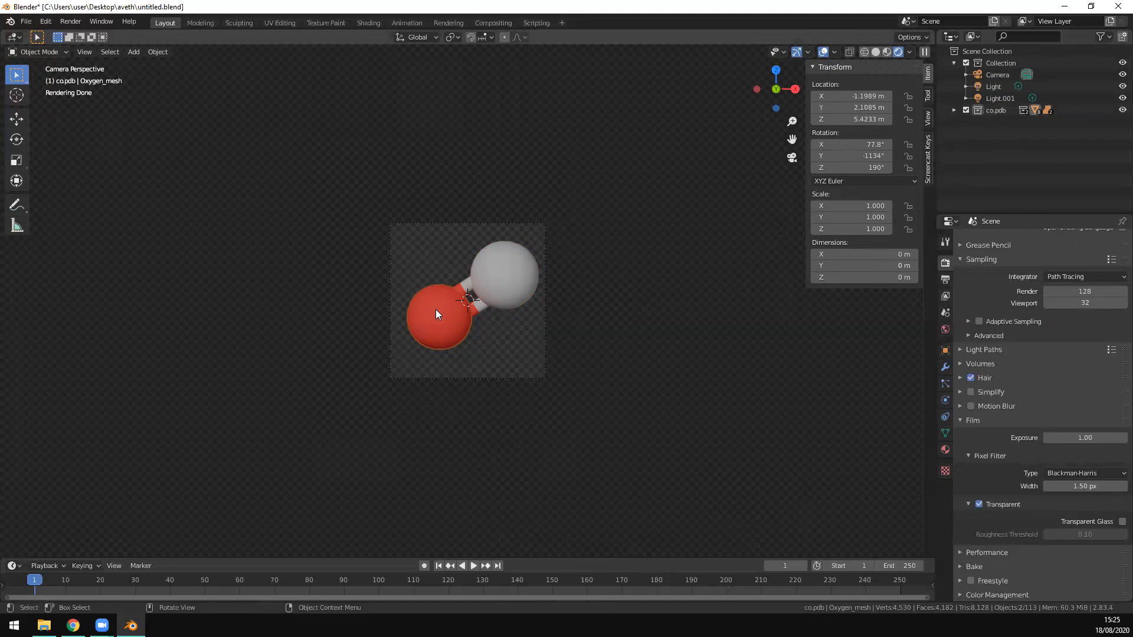
- Expand the co.pdb collection down to Carbon_mesh and select its Carbon_ball object
left_click(952, 110)
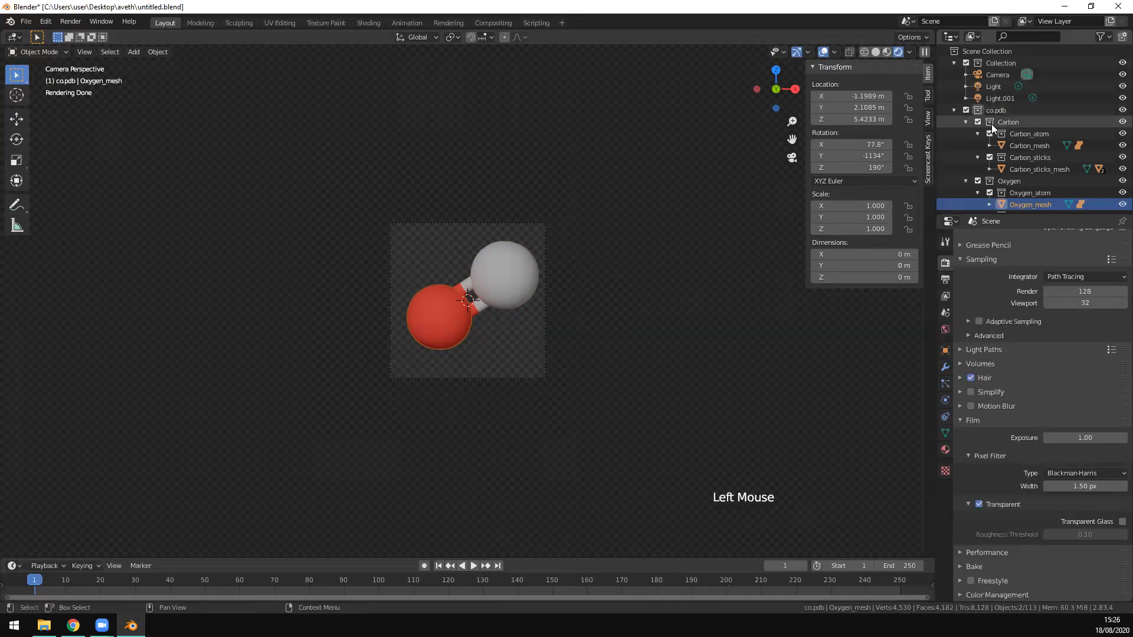
left_click(989, 144)
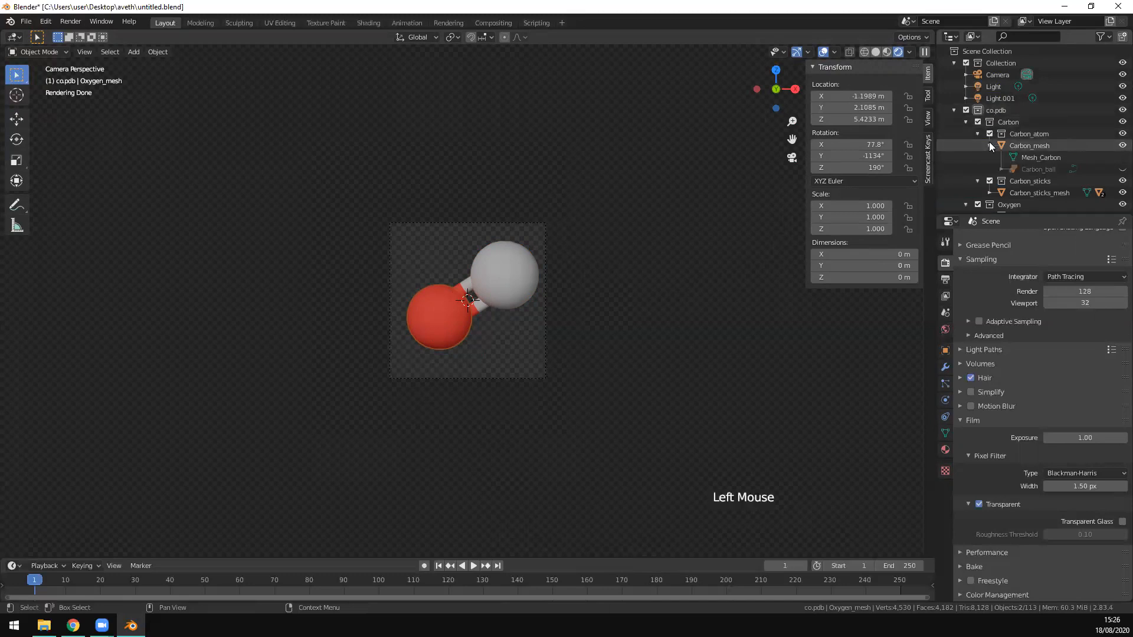
left_click(1034, 168)
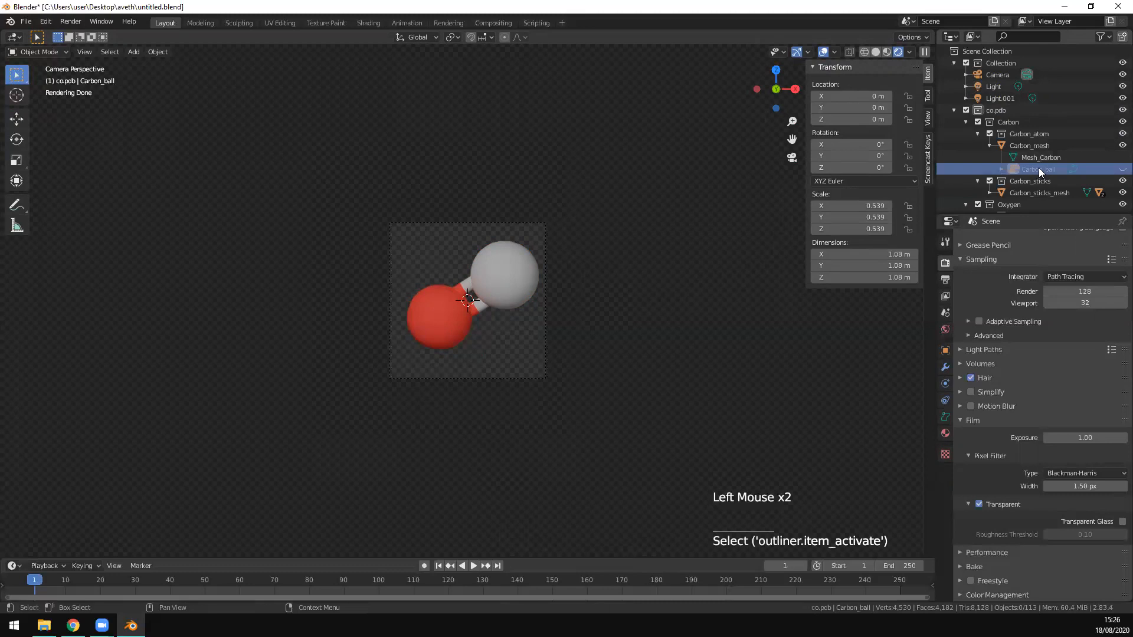
- Set the scale of Carbon_ball to 0.1 on the X, Y and Z axes
left_click(869, 206)
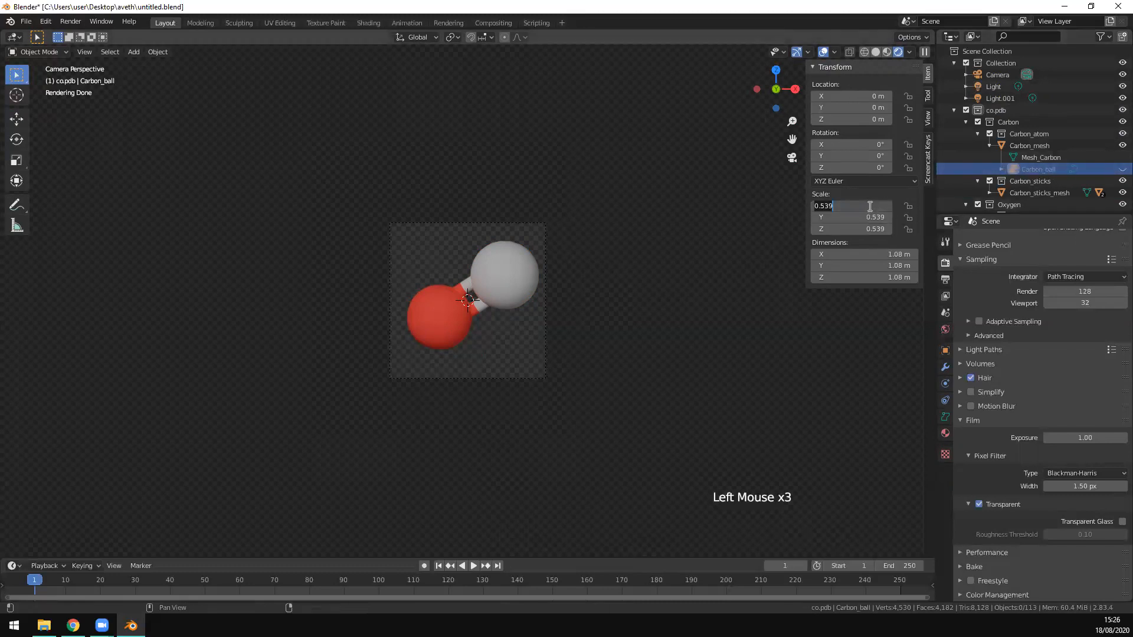
type("0.1")
key("Tab")
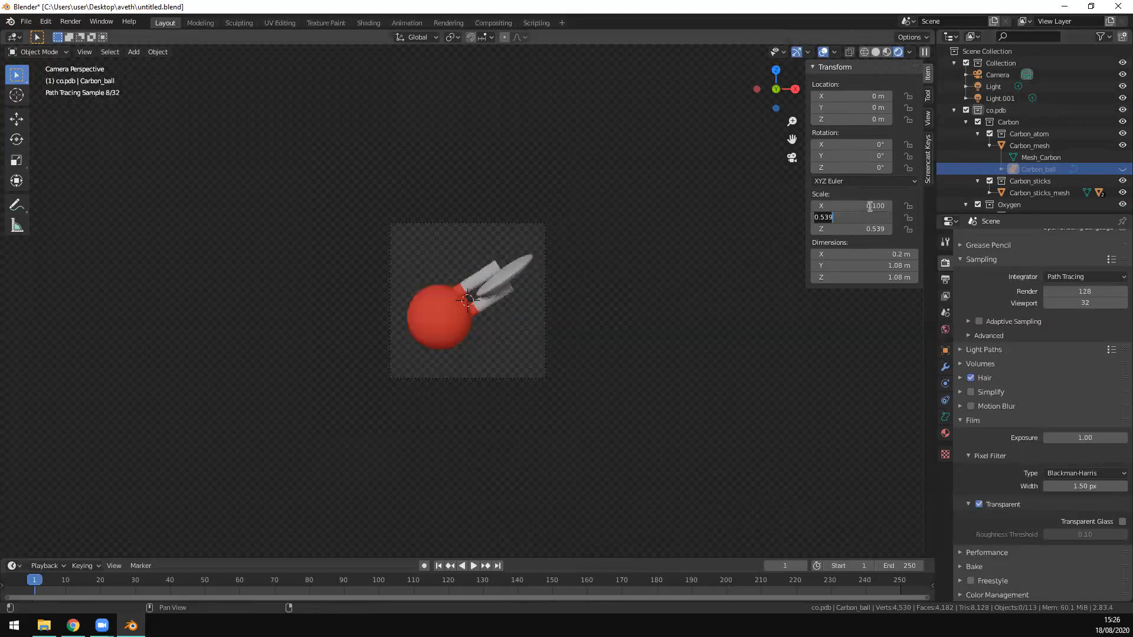
type("0.1")
key("Tab")
type("0.1")
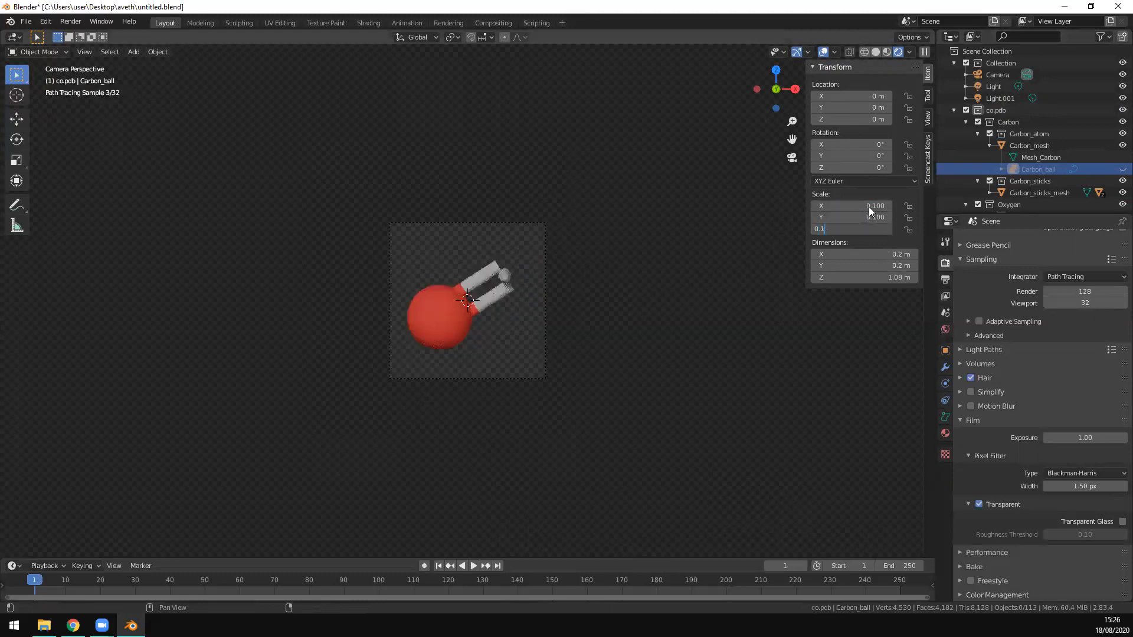
key("Return")
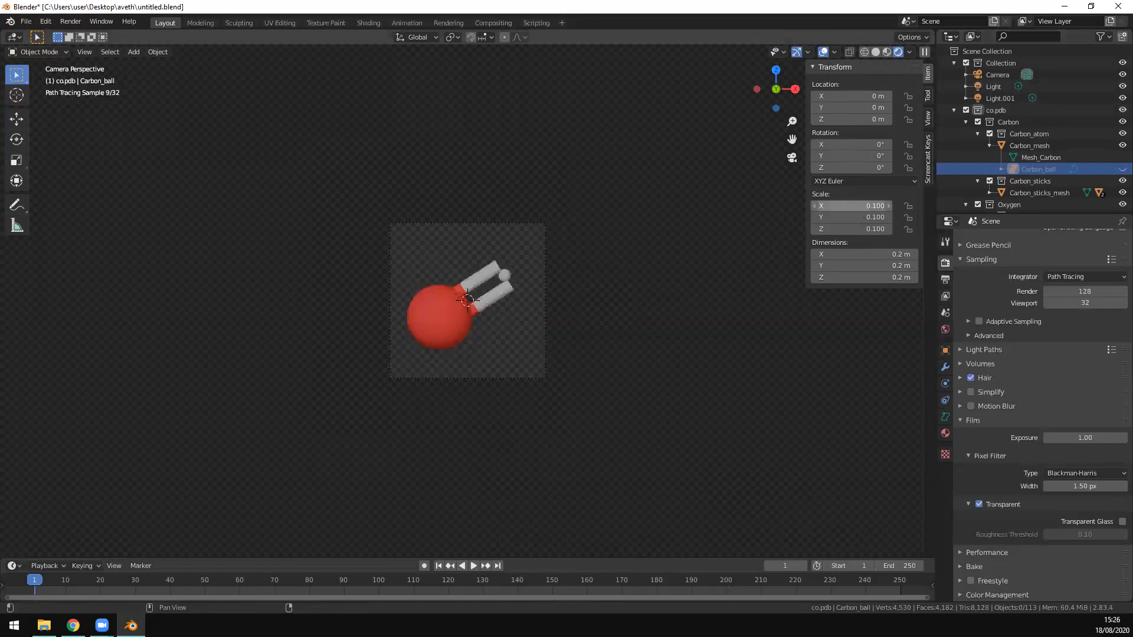
- Set the scale of Carbon_ball to 1 on all three axes
left_click(855, 206)
type("1")
key("Tab")
type("1")
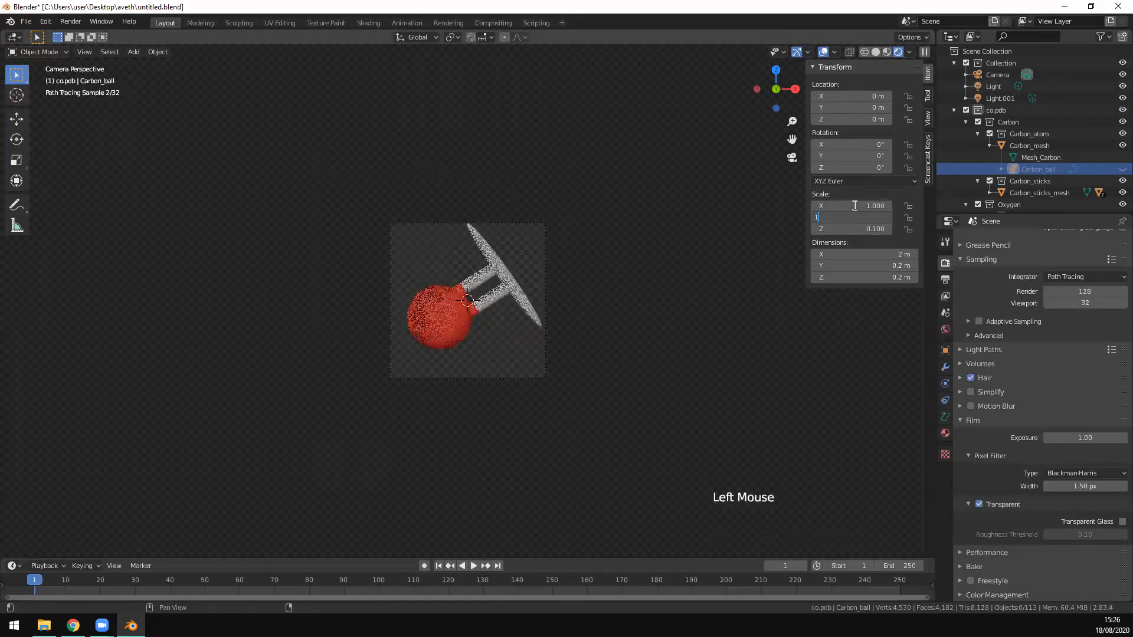
key("Tab")
type("1")
key("Tab")
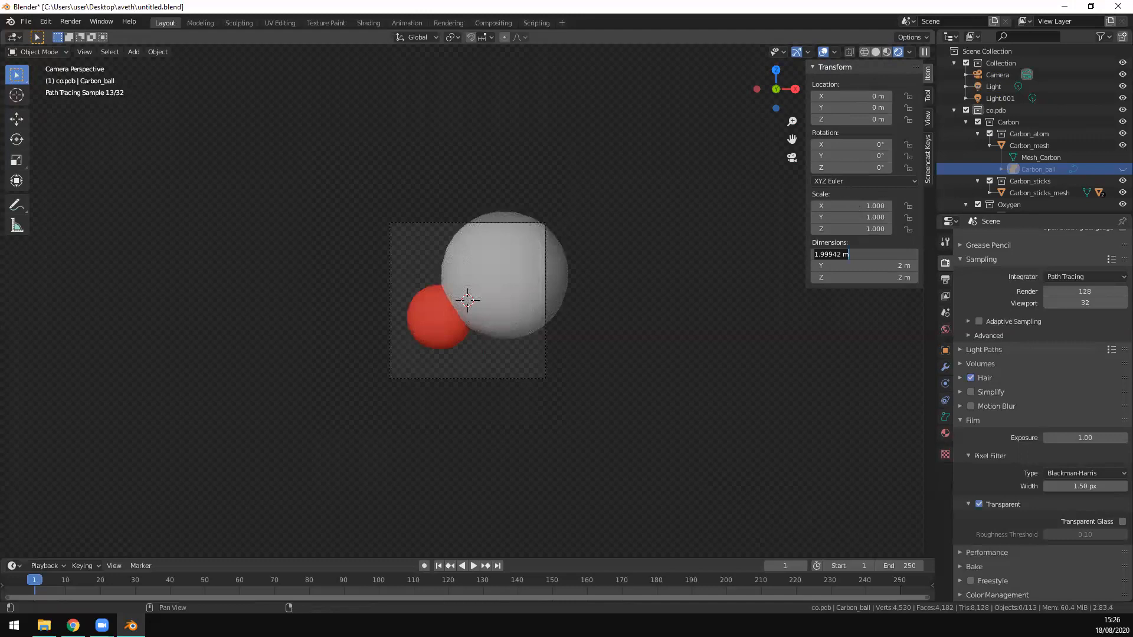
- Set the scale of Carbon_ball to 0.5 on the X, Y and Z axes
left_click(854, 205)
type(".5")
key("Tab")
type(".5")
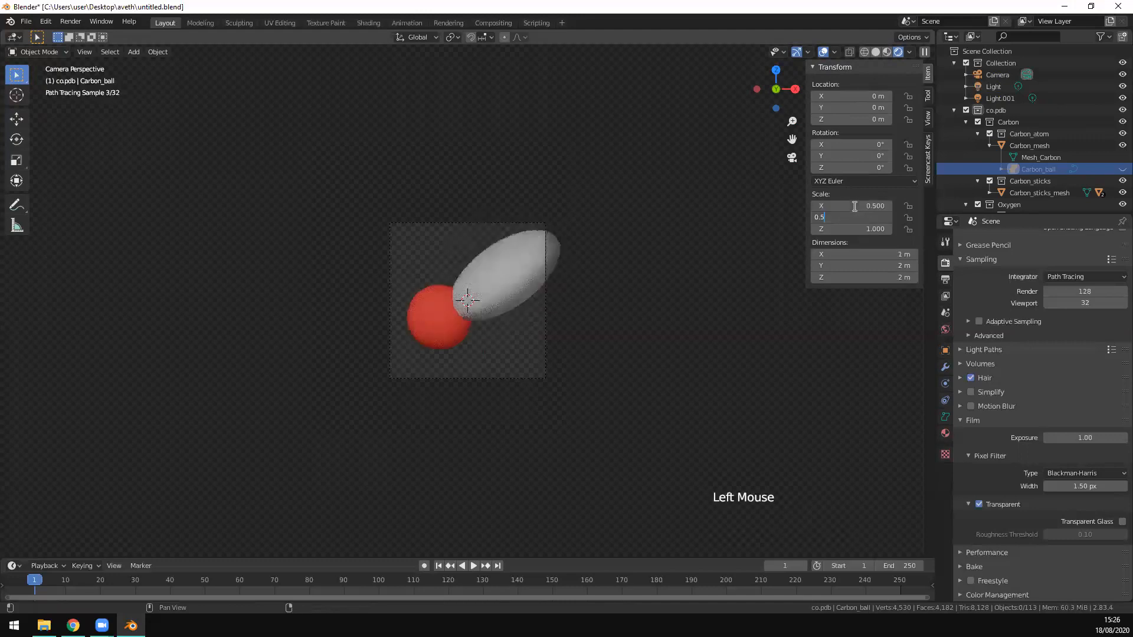
key("Tab")
type(".5")
key("Return")
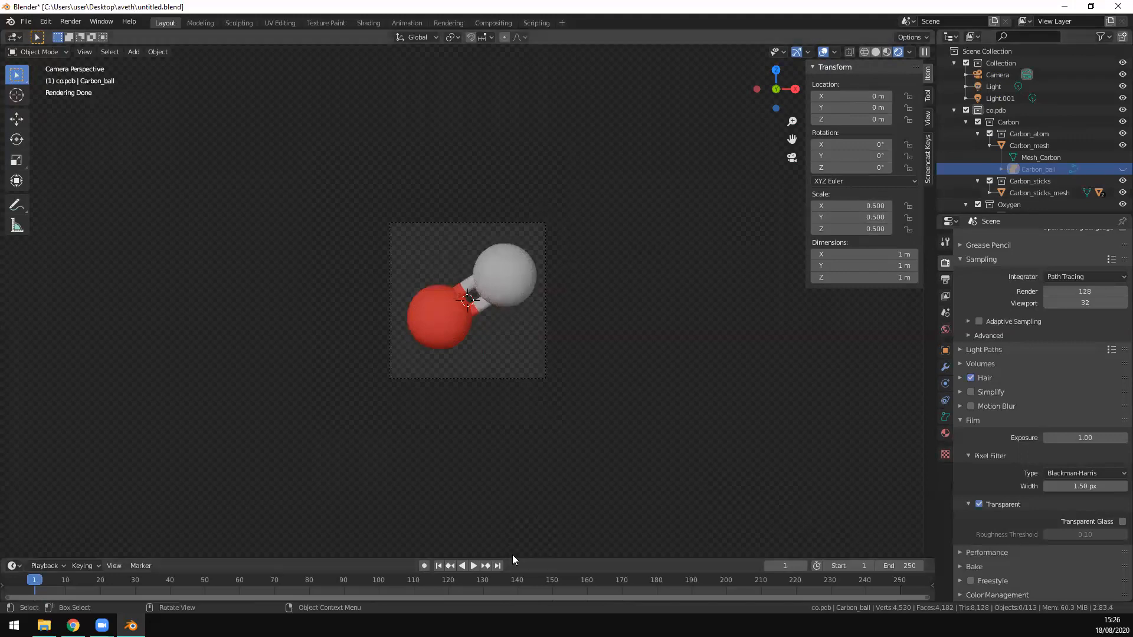
- Select the Oxygen_ball object under Oxygen_mesh and set its X scale to 0.511
scroll(1024, 180, "down", 3)
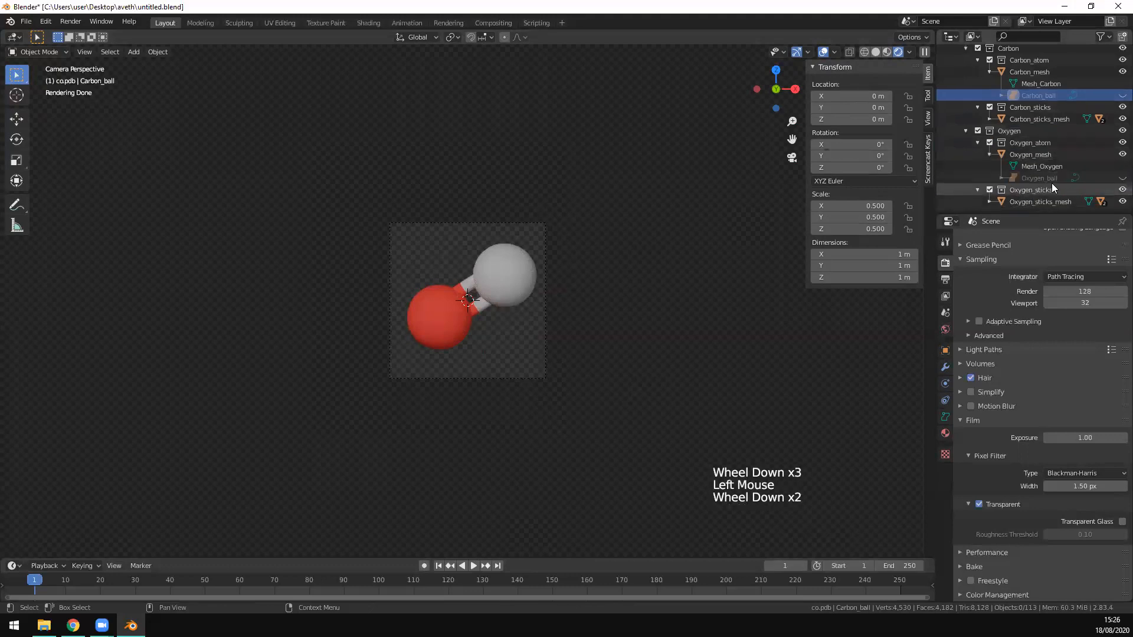
left_click(1047, 178)
mouse_move(849, 205)
left_mouse_down()
mouse_move(903, 206)
mouse_move(867, 207)
left_mouse_up()
left_click(867, 206)
type("0.511")
key("Return")
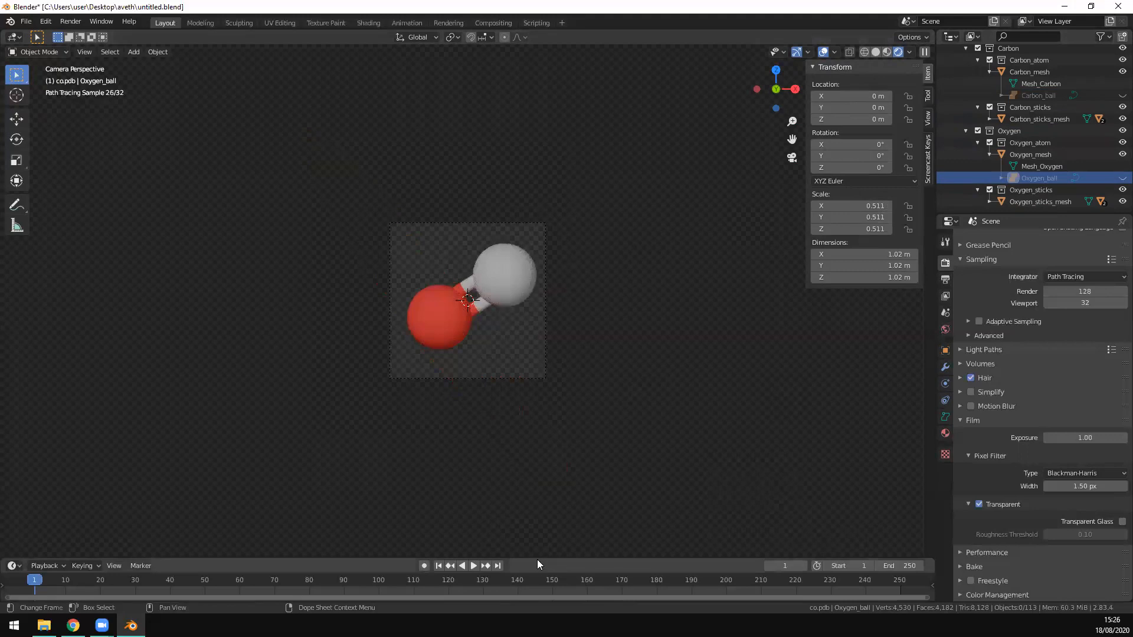
- Enlarge the timeline area to about a third of the window height and switch it to the Shader Editor
left_click_drag(532, 555, 572, 364)
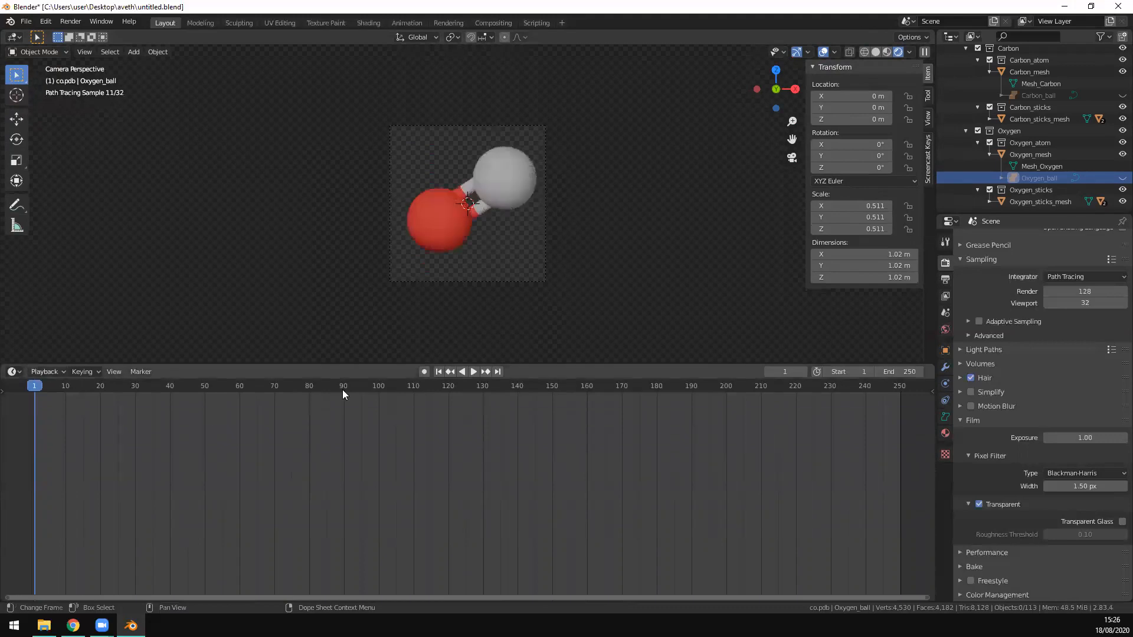
left_click_drag(655, 363, 696, 408)
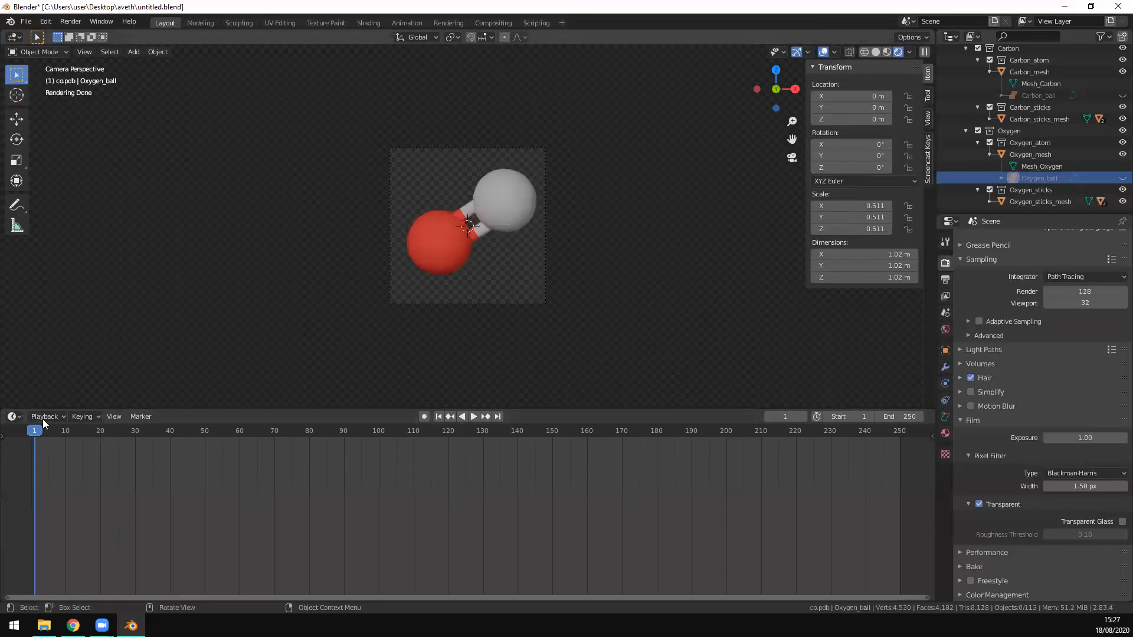
left_click(13, 417)
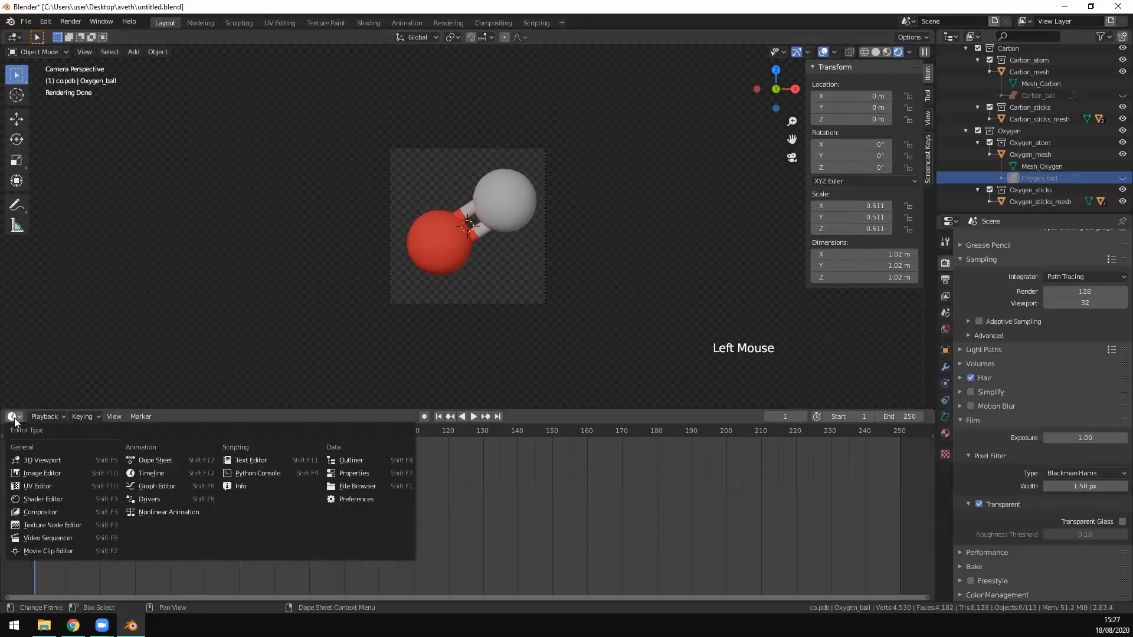
left_click(26, 499)
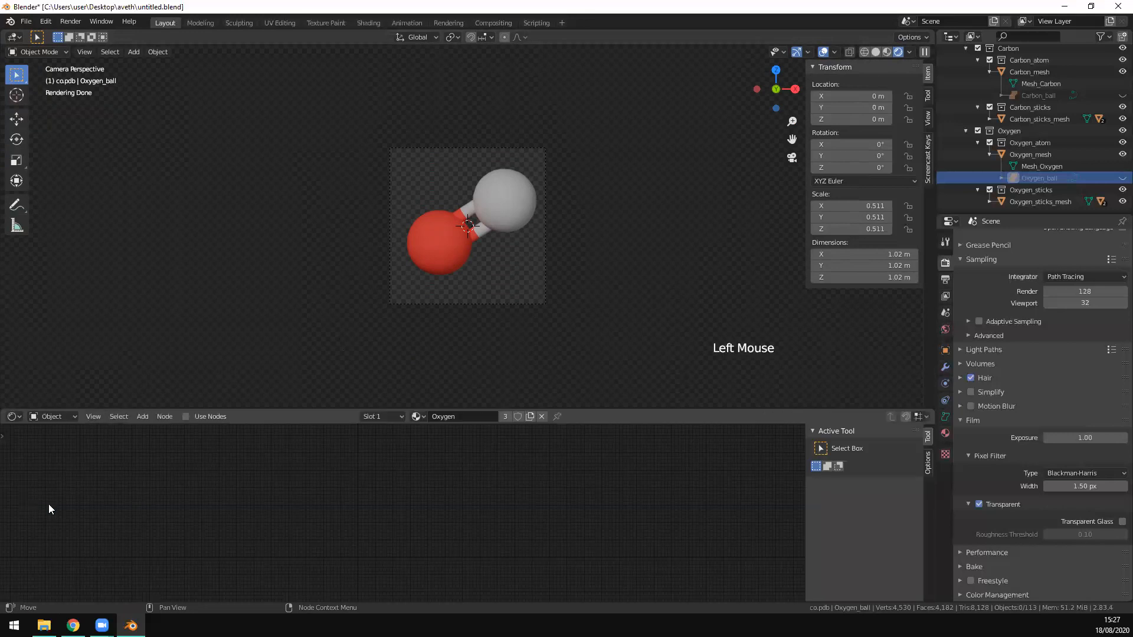
- With Oxygen_ball selected, enable shader nodes for the Oxygen material
scroll(361, 500, "down", 2)
left_click(1047, 178)
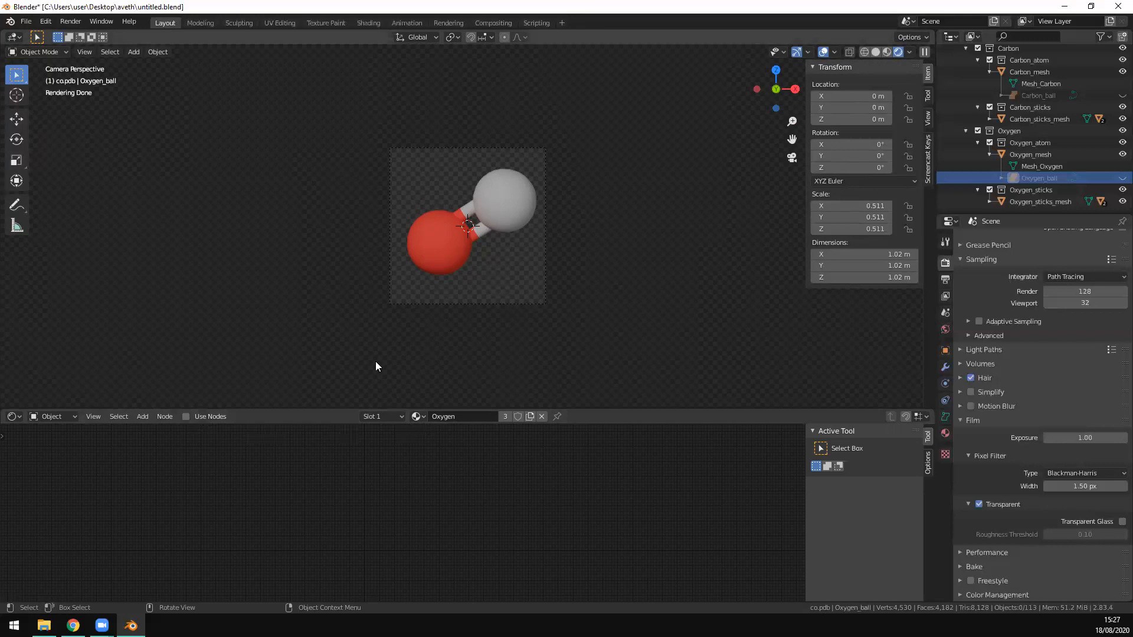
left_click(186, 416)
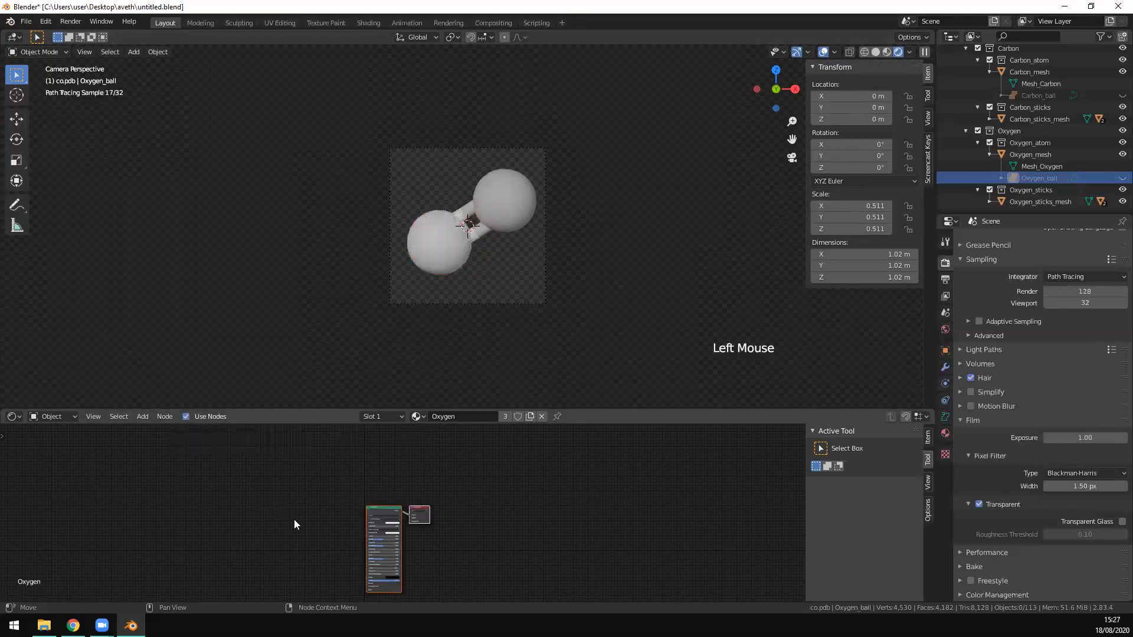
- Move the Principled BSDF and Material Output nodes slightly apart in the Oxygen material's node graph
middle_click_drag(393, 509, 432, 505)
scroll(489, 507, "up", 12)
middle_click_drag(635, 560, 535, 585)
left_click_drag(534, 469, 506, 482)
left_click(518, 493)
left_click(376, 484)
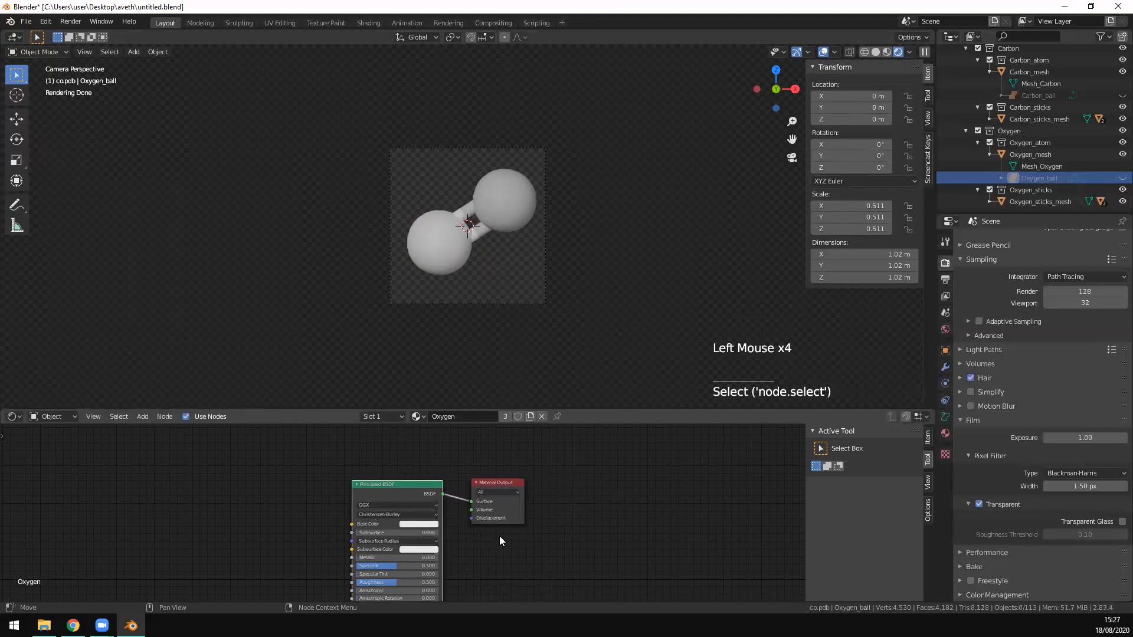
middle_click_drag(499, 536, 571, 482)
left_click_drag(474, 466, 458, 444)
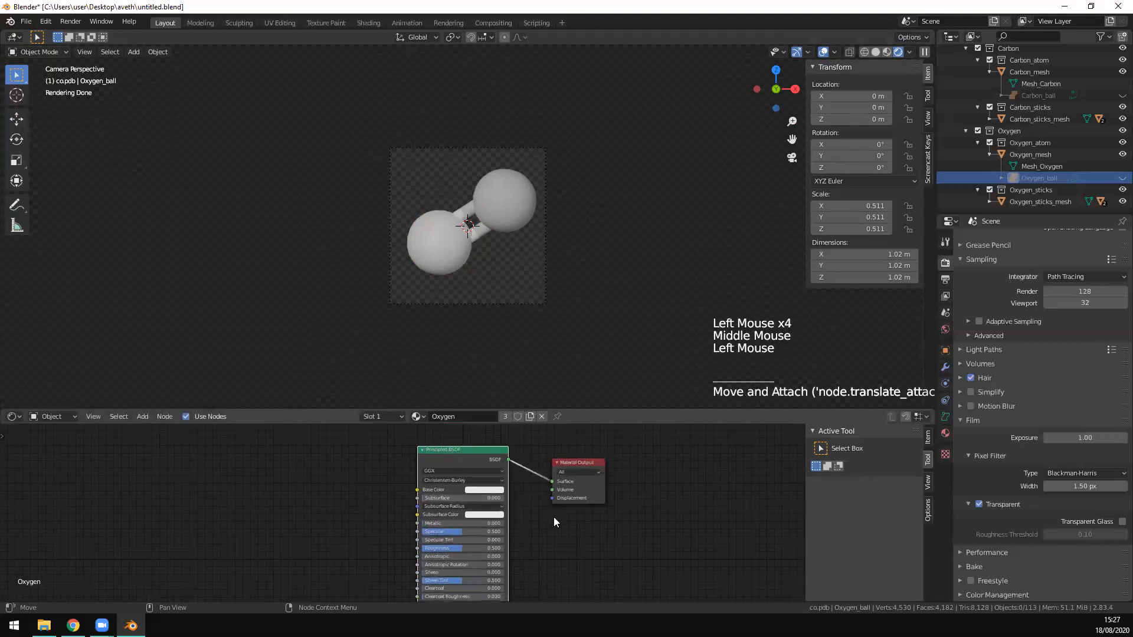
- Set the Base Color of the Oxygen material's Principled BSDF to orange-red
middle_click_drag(553, 517, 594, 506)
scroll(584, 524, "down", 5)
middle_click_drag(517, 558, 507, 489)
scroll(553, 491, "up", 4)
middle_click_drag(579, 513, 558, 534)
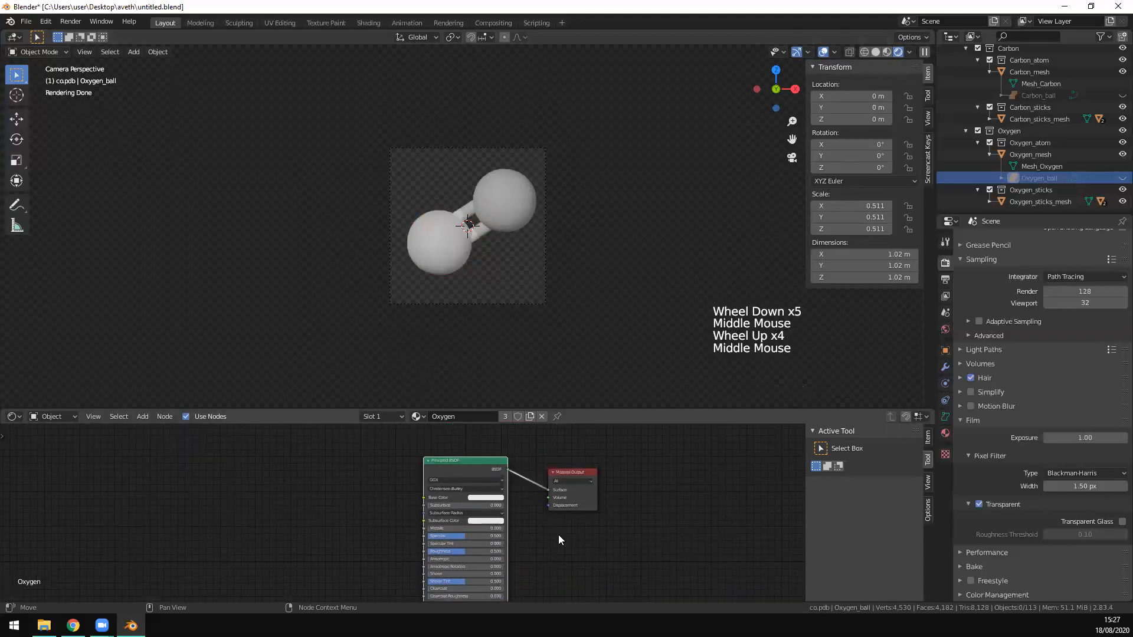
scroll(527, 530, "up", 3)
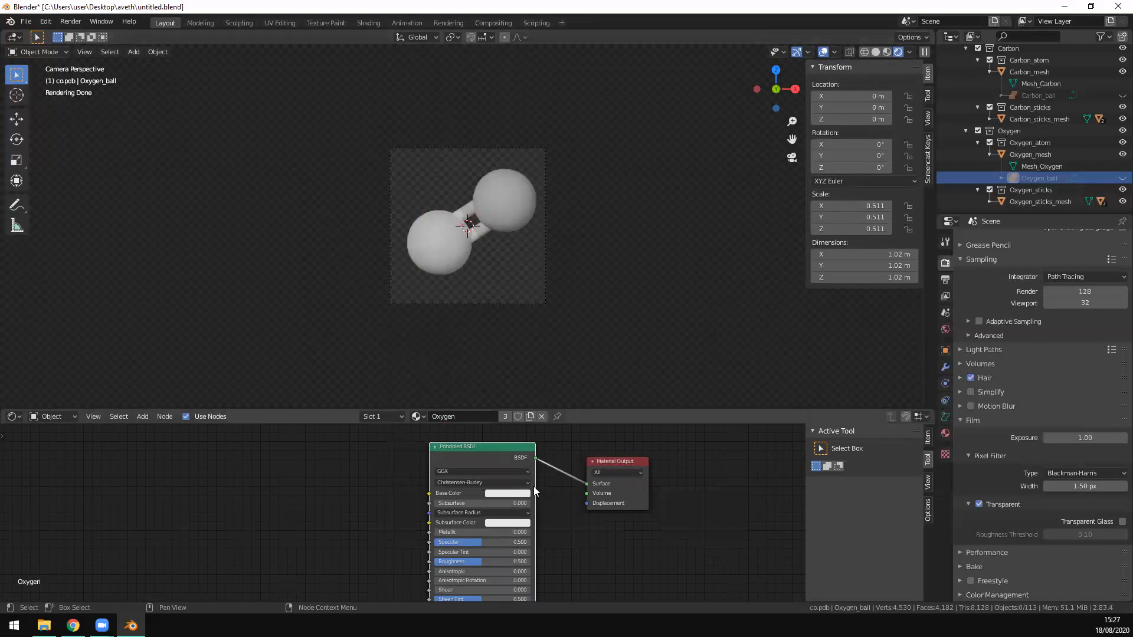
left_click(501, 495)
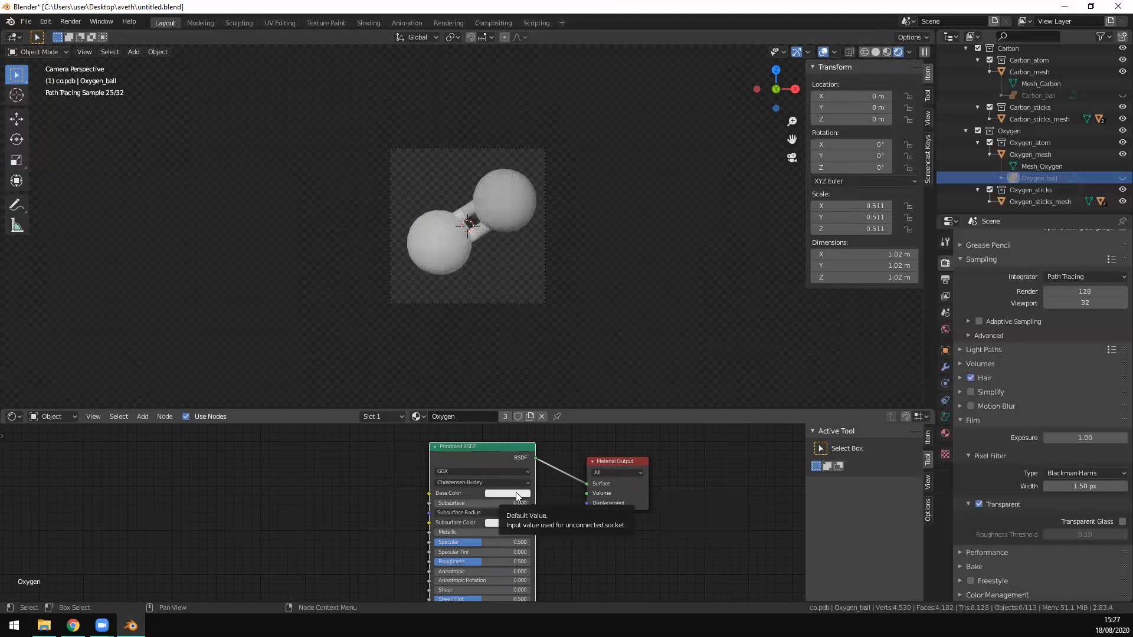
middle_click_drag(571, 538, 582, 449)
middle_click_drag(584, 502, 540, 516)
middle_click_drag(554, 568, 580, 541)
middle_click_drag(569, 493, 566, 515)
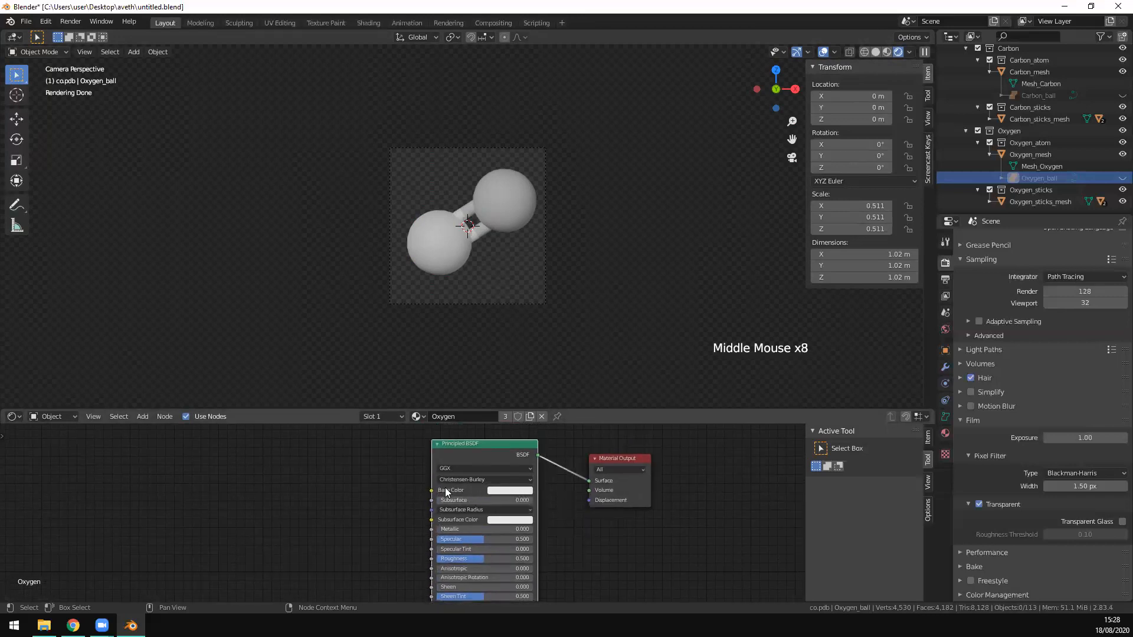
left_click(506, 493)
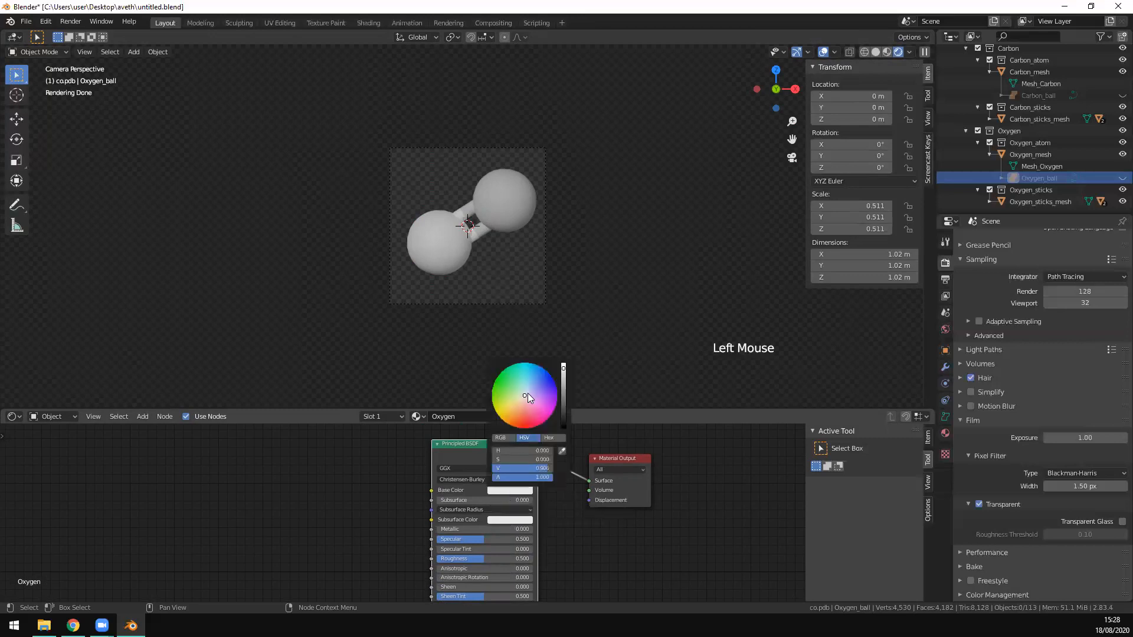
mouse_move(526, 395)
left_mouse_down()
mouse_move(502, 417)
mouse_move(544, 411)
mouse_move(520, 420)
left_mouse_up()
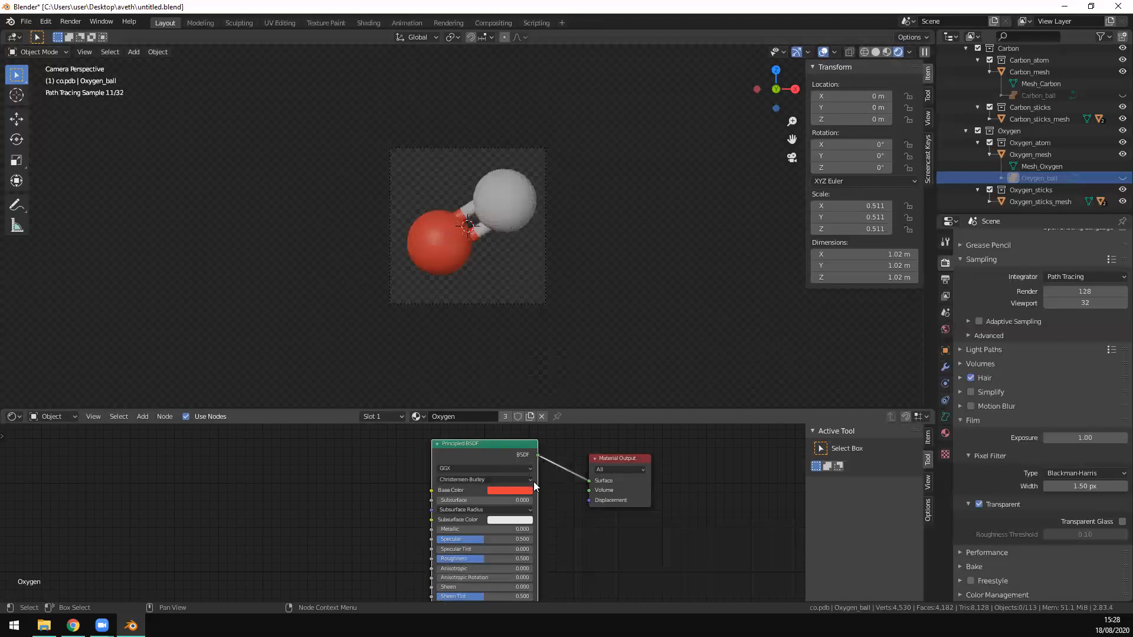
- Try the Oxygen material's Roughness at about 0.9 and at 0 to compare the surface highlights
middle_click_drag(579, 526, 528, 501)
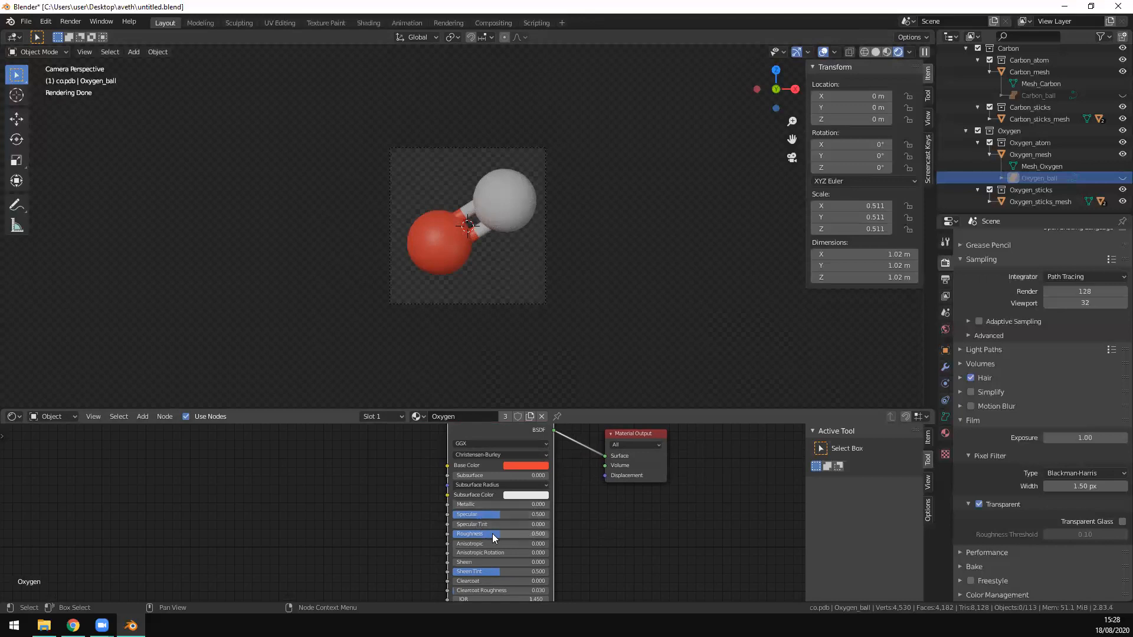
left_click_drag(502, 534, 538, 535)
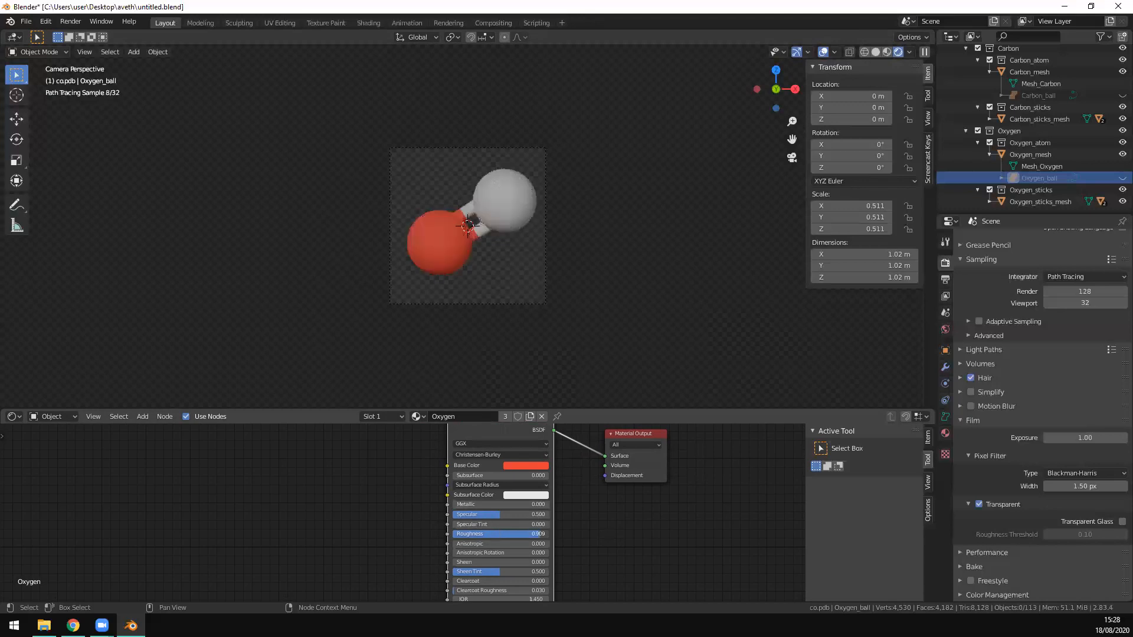
left_click_drag(538, 534, 448, 535)
scroll(442, 260, "up", 3)
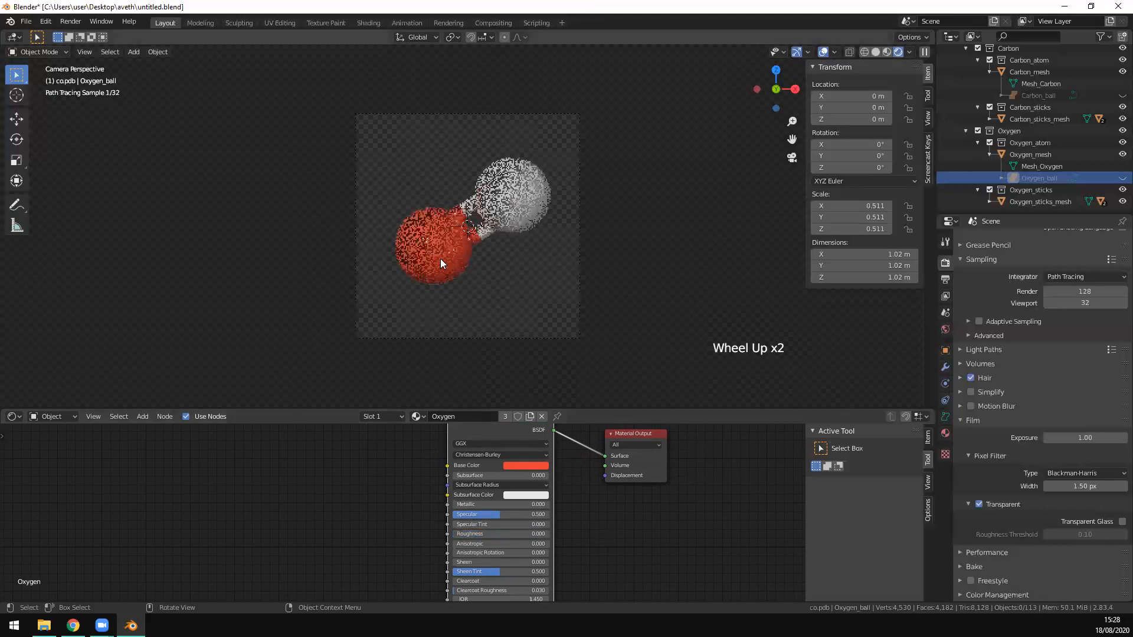
- Set the Roughness of the Oxygen material's Principled BSDF to 0.2
left_click(484, 534)
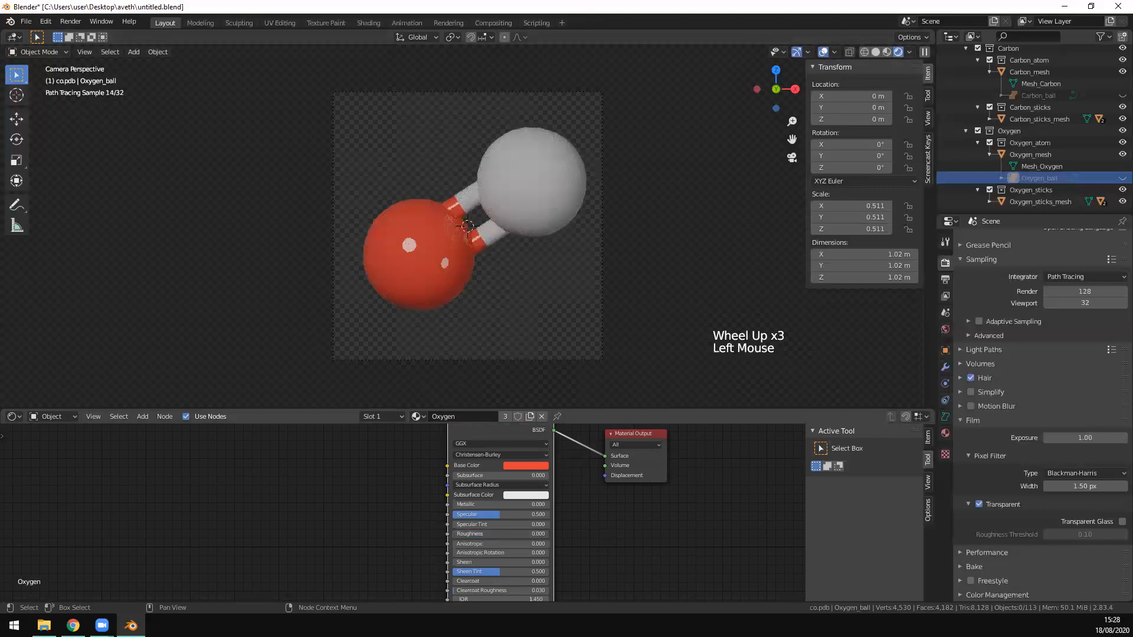
left_click(571, 536)
left_click(489, 532)
left_click(520, 535)
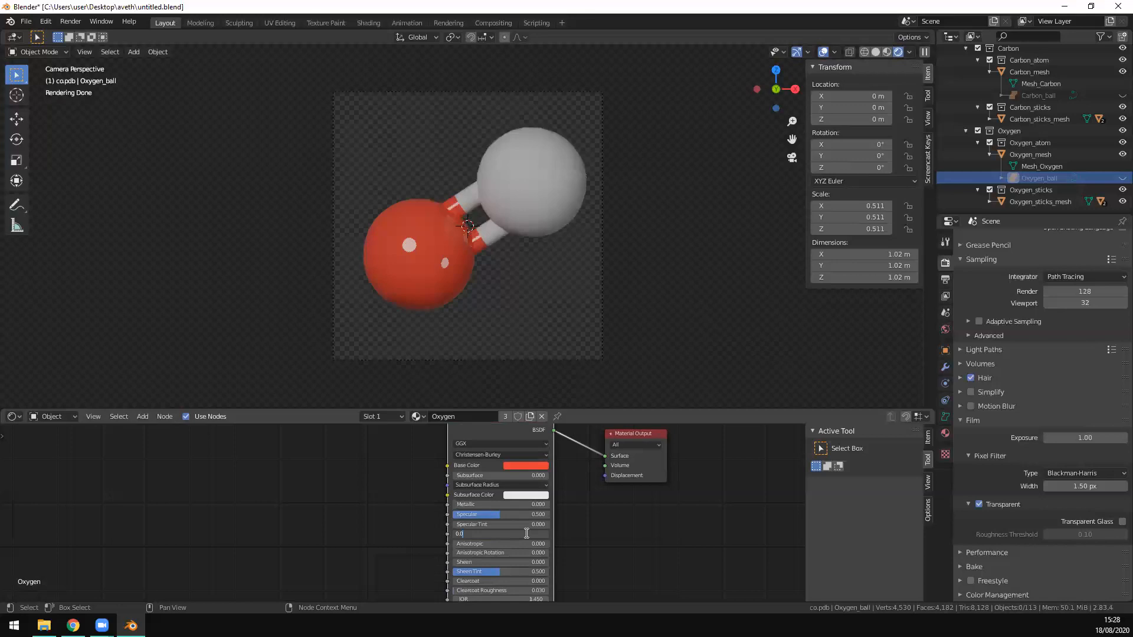
key("ctrl+a")
type("0.2")
key("Return")
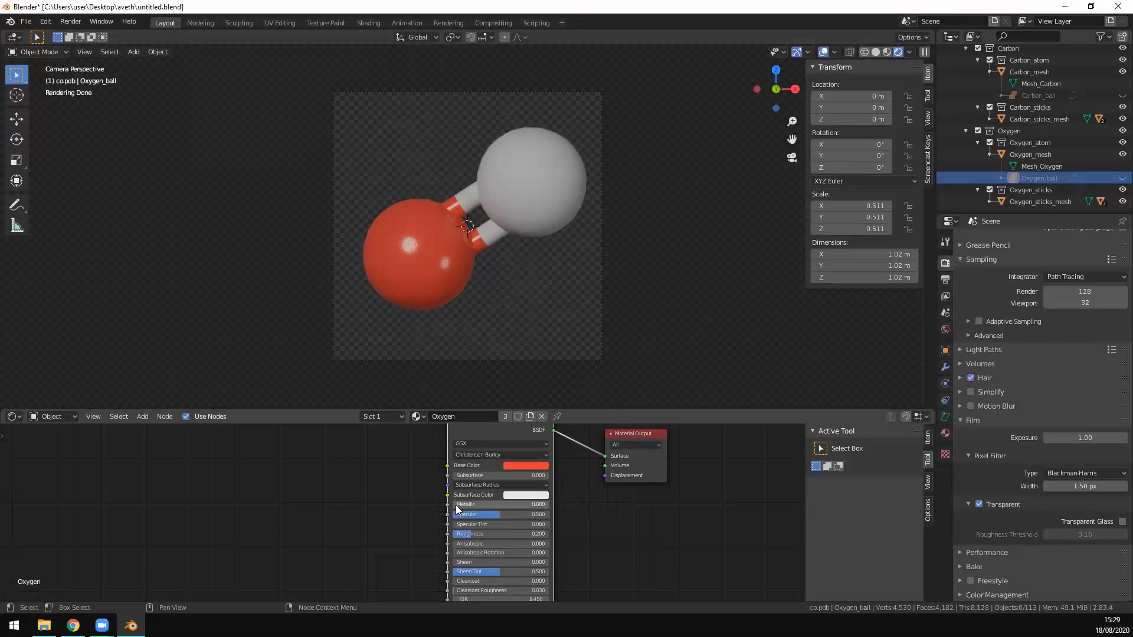
- Try Metallic 1 with Roughness about 0.58 on the Oxygen material, and restore Metallic to 0 and Roughness to 0.2
left_click_drag(456, 506, 548, 507)
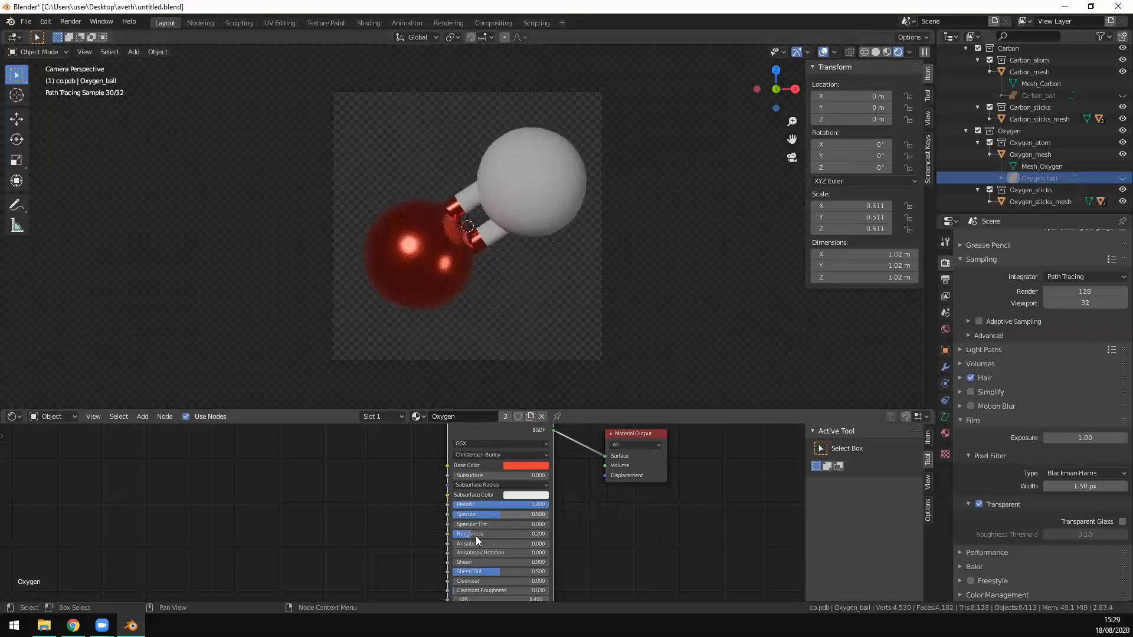
left_click_drag(472, 534, 511, 534)
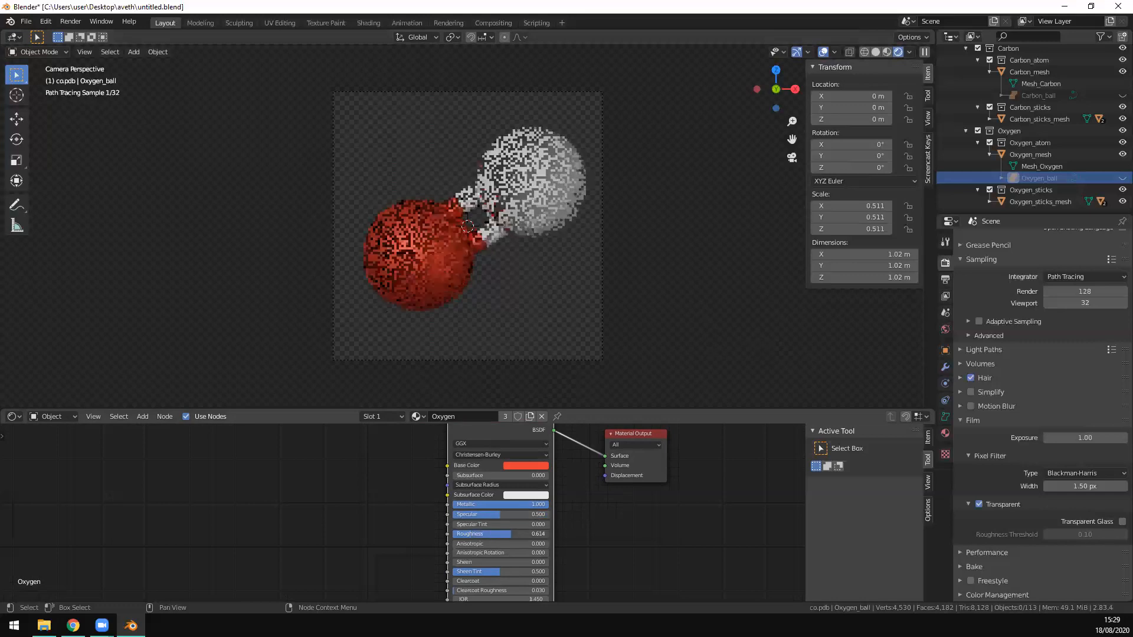
left_click(535, 506)
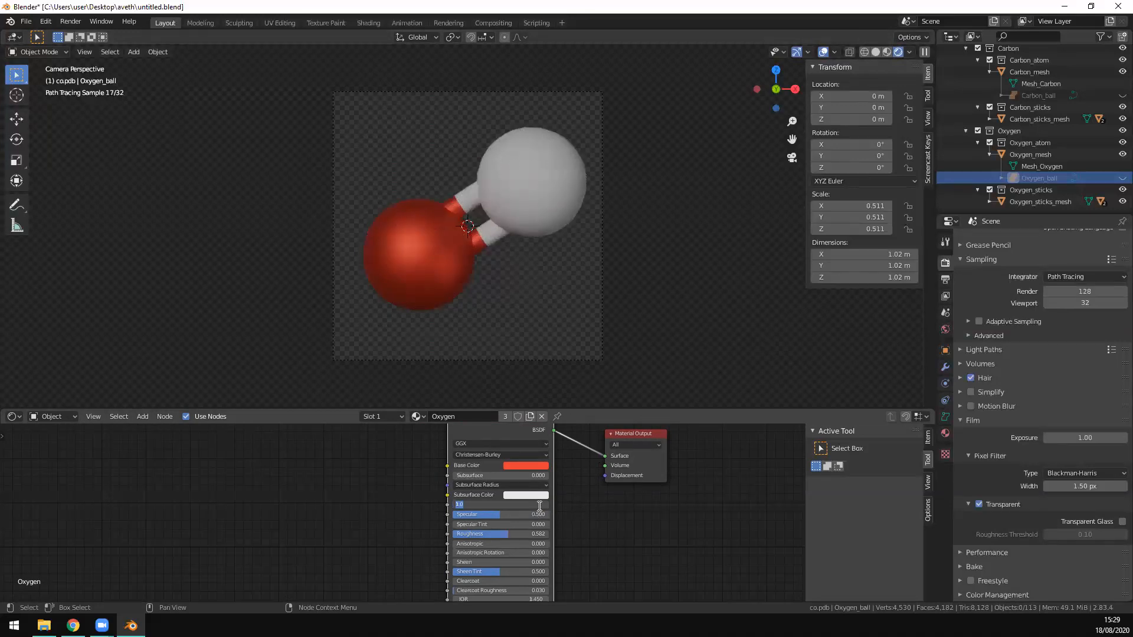
type("0")
key("Return")
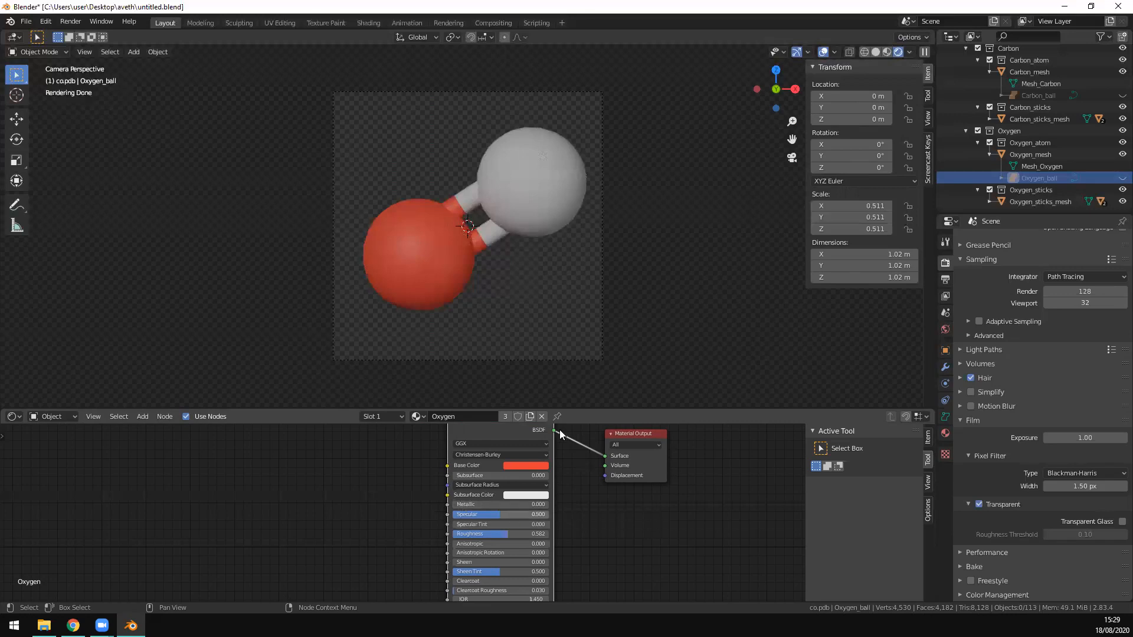
left_click_drag(521, 536, 481, 535)
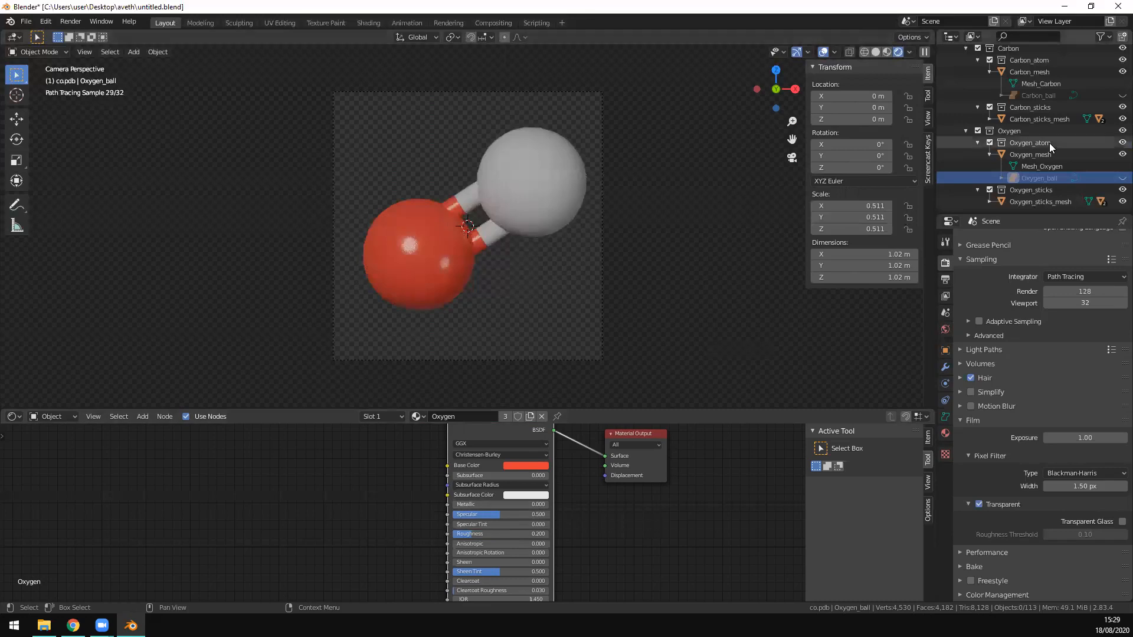
- Select the Carbon_ball object under Carbon_mesh and enable shader nodes for the Carbon material
scroll(1024, 105, "down", 2)
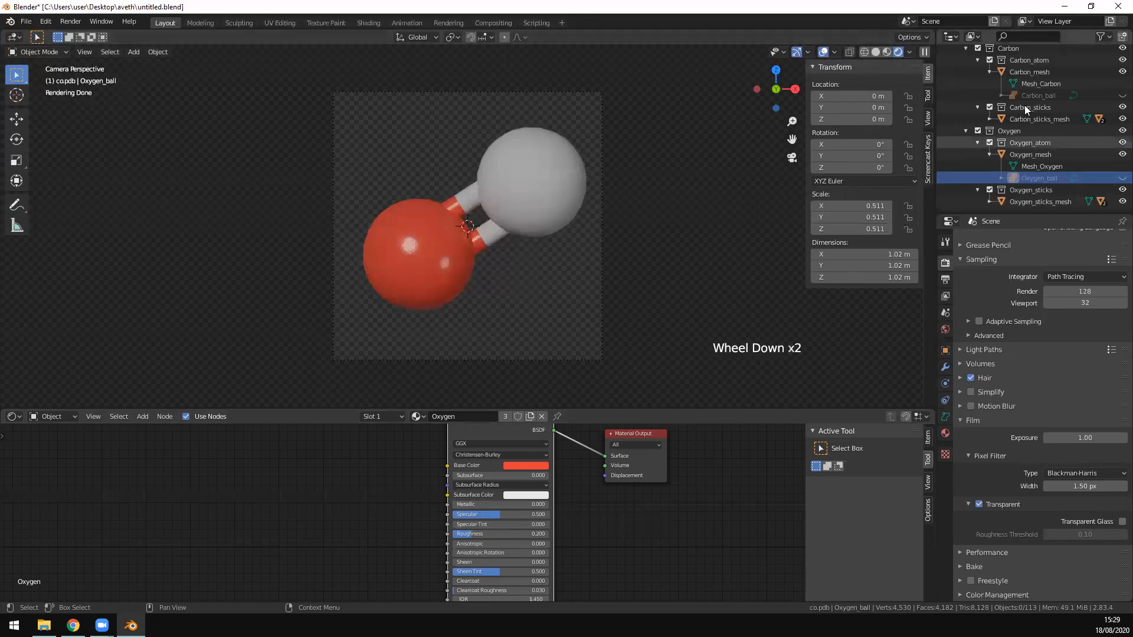
scroll(1008, 102, "up", 1)
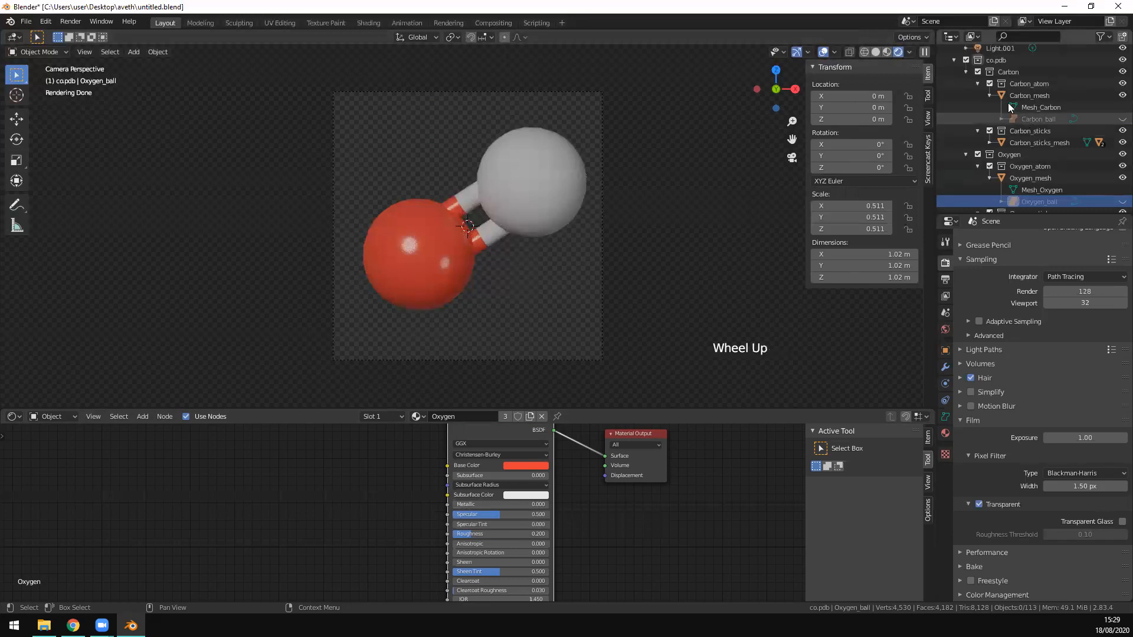
left_click(1035, 119)
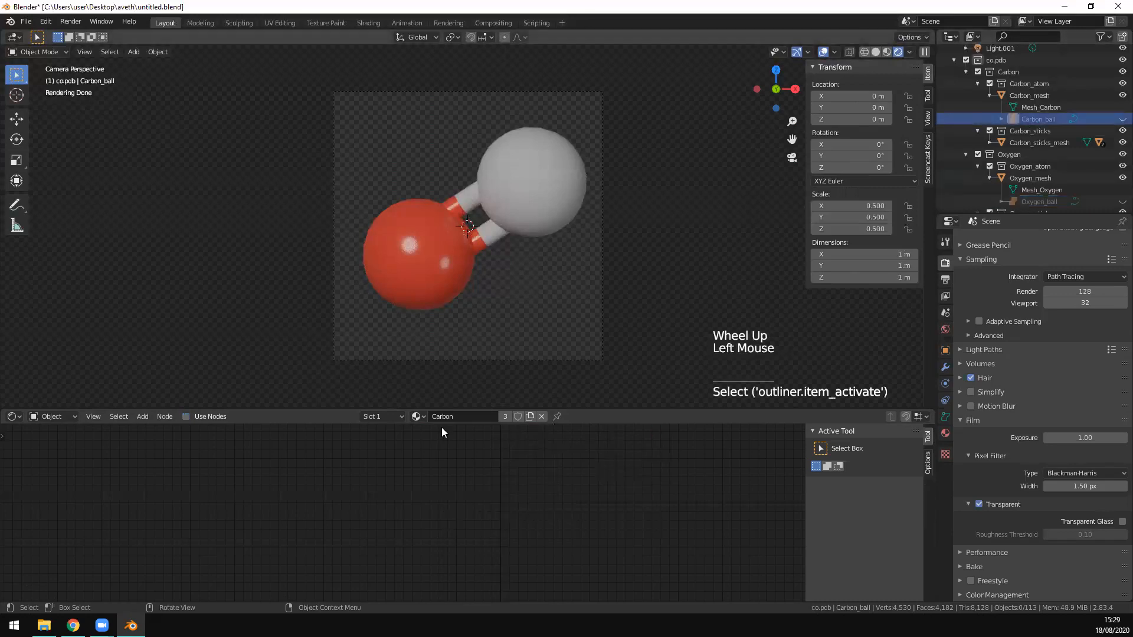
left_click(186, 417)
middle_click_drag(665, 499, 498, 491)
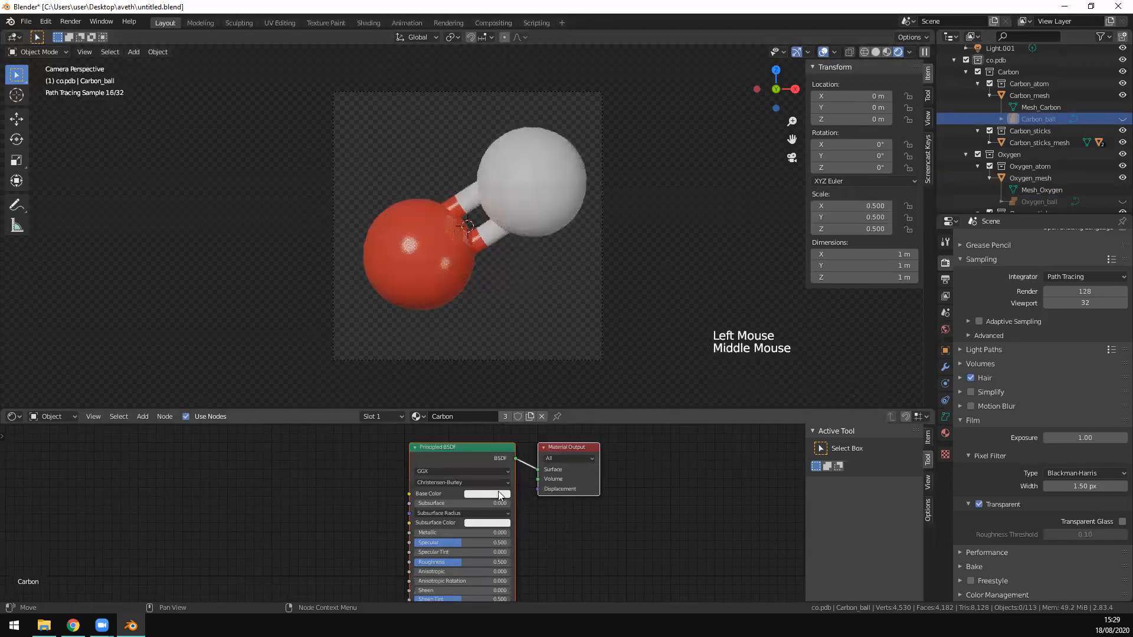
- Set the Carbon material's Base Color to medium grey and its Roughness to 0.2
left_click(498, 493)
mouse_move(520, 471)
left_mouse_down()
mouse_move(490, 471)
mouse_move(499, 471)
left_mouse_up()
left_click(469, 562)
left_click(630, 368)
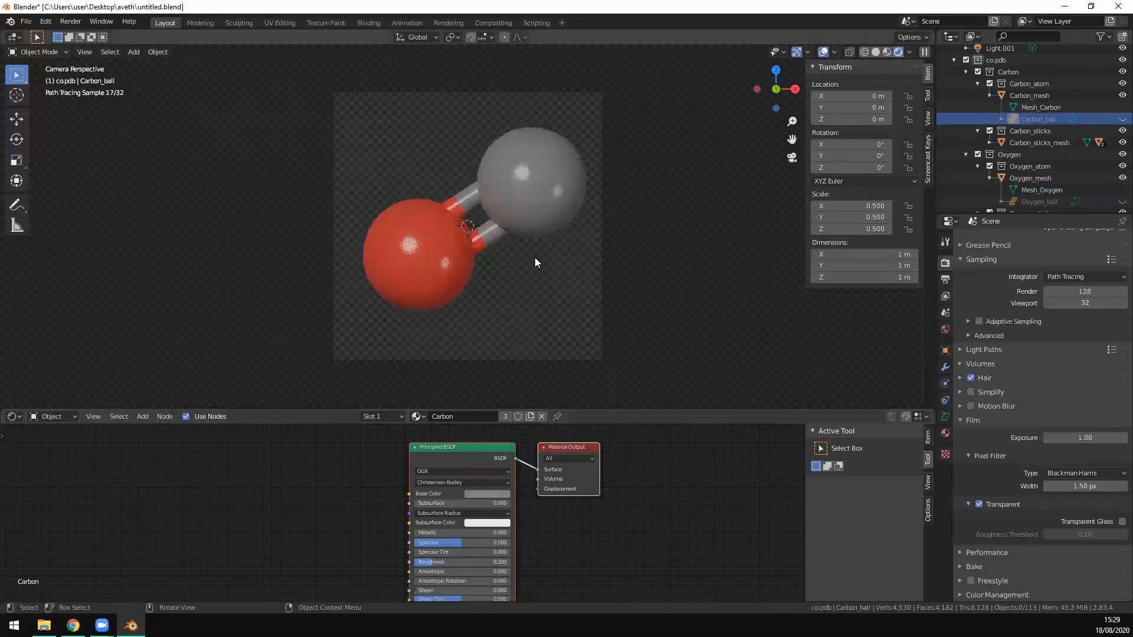
- Render the image and enlarge the render window until the whole molecule fits
scroll(534, 257, "down", 2)
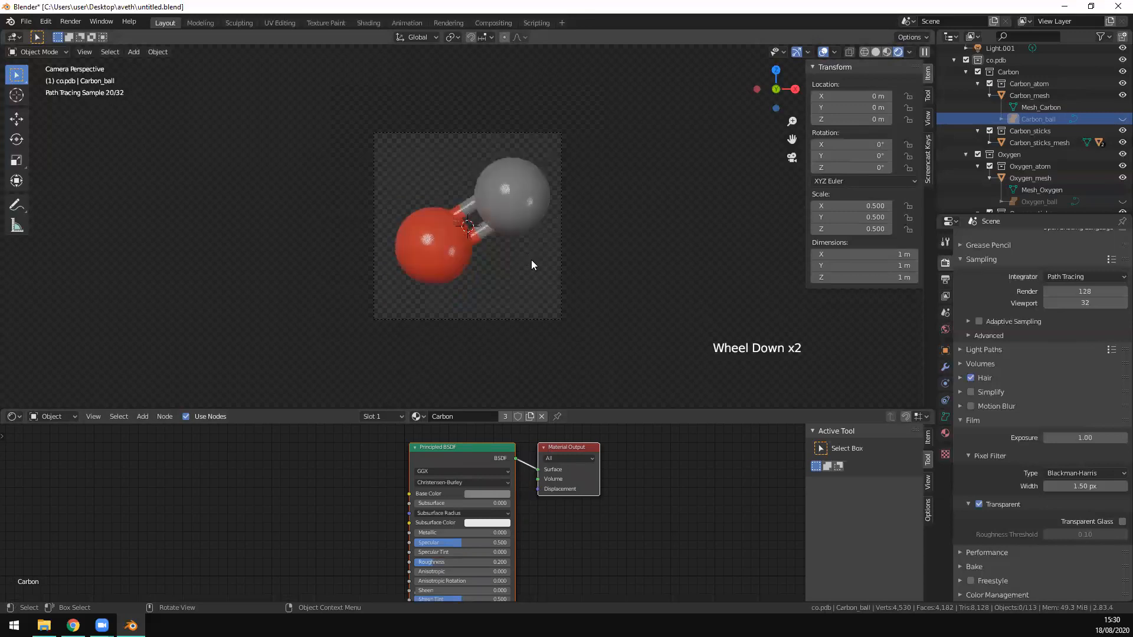
key("F12")
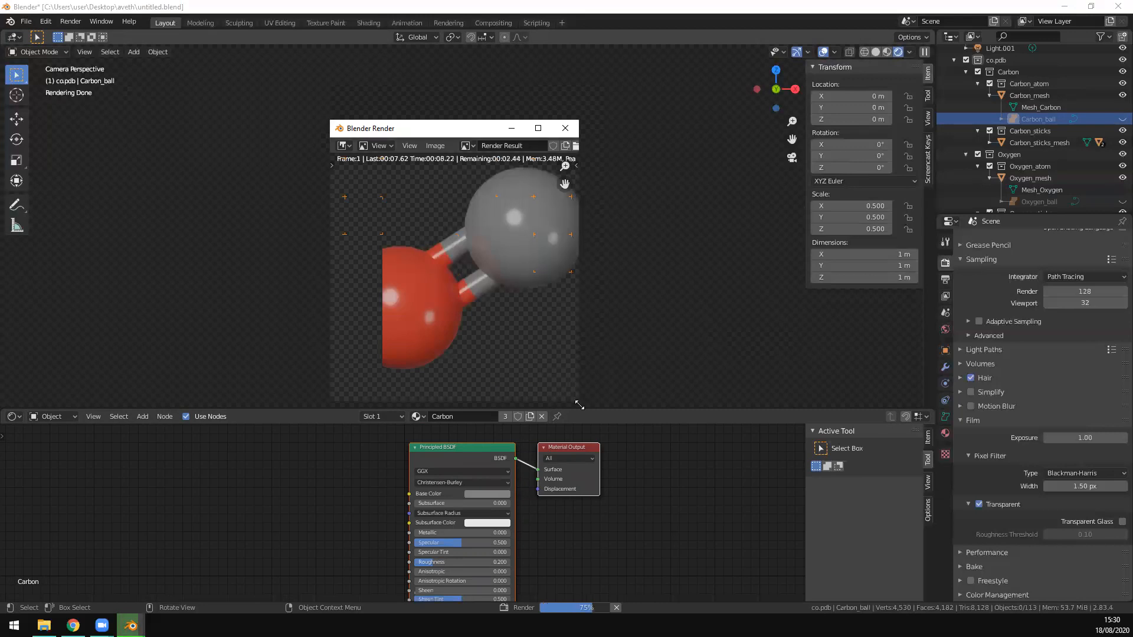
left_click_drag(579, 405, 670, 454)
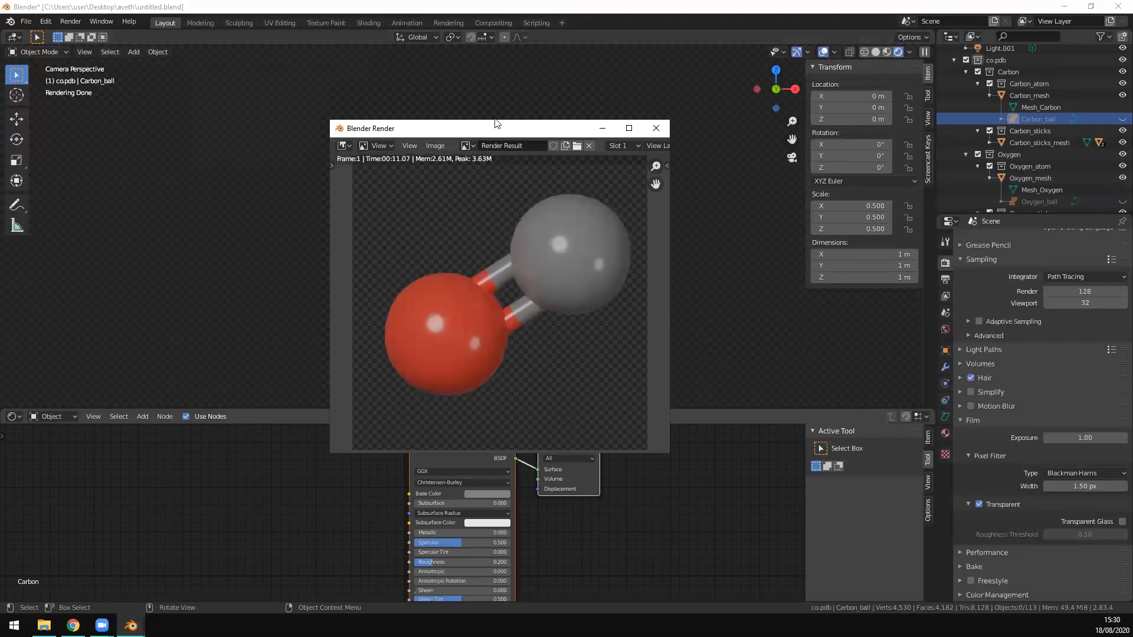
- Save the rendered image as co_mice.png in the aveth folder
key("Escape")
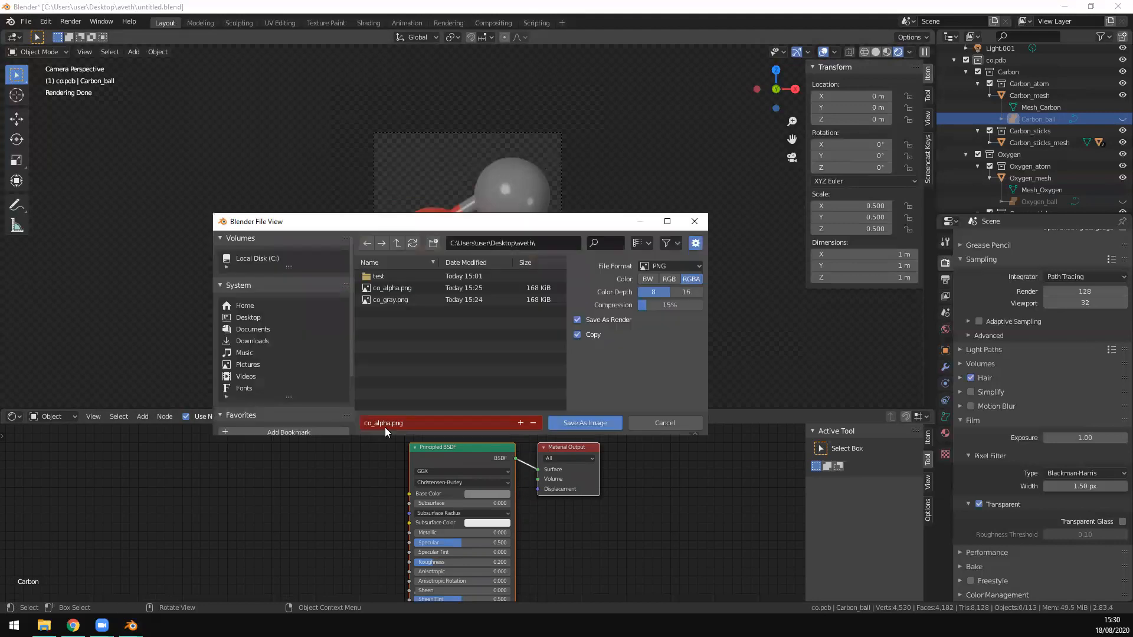
left_click(386, 422)
key("Right")
key("shift+Left")
key("shift+Left")
key("shift+Left")
key("shift+Left")
key("shift+Left")
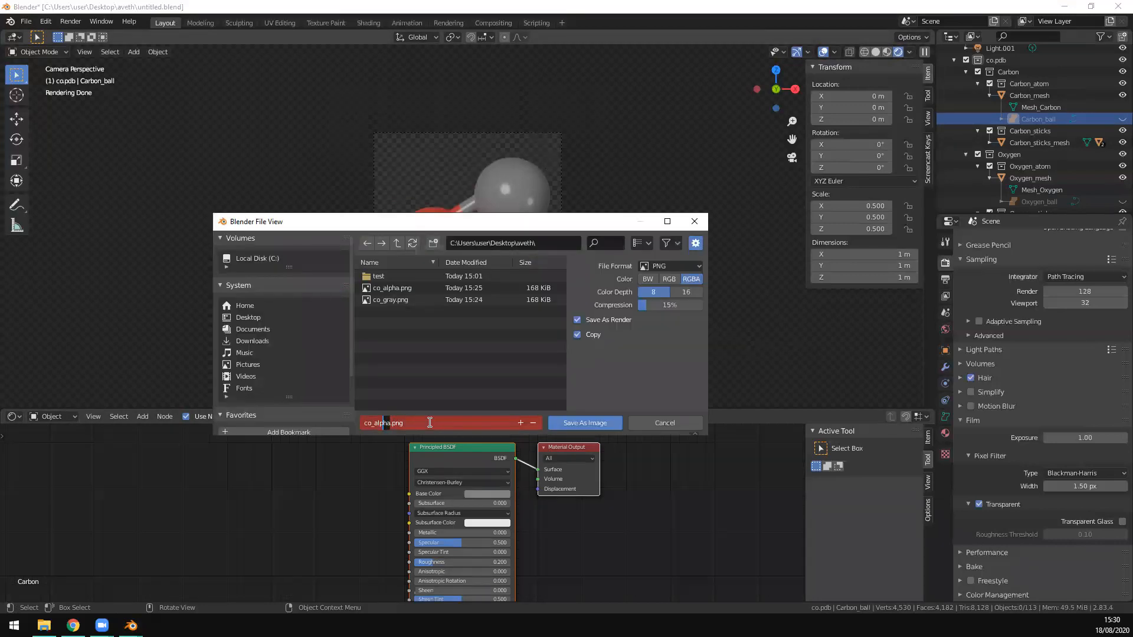
type("mice")
left_click(604, 423)
left_click(604, 422)
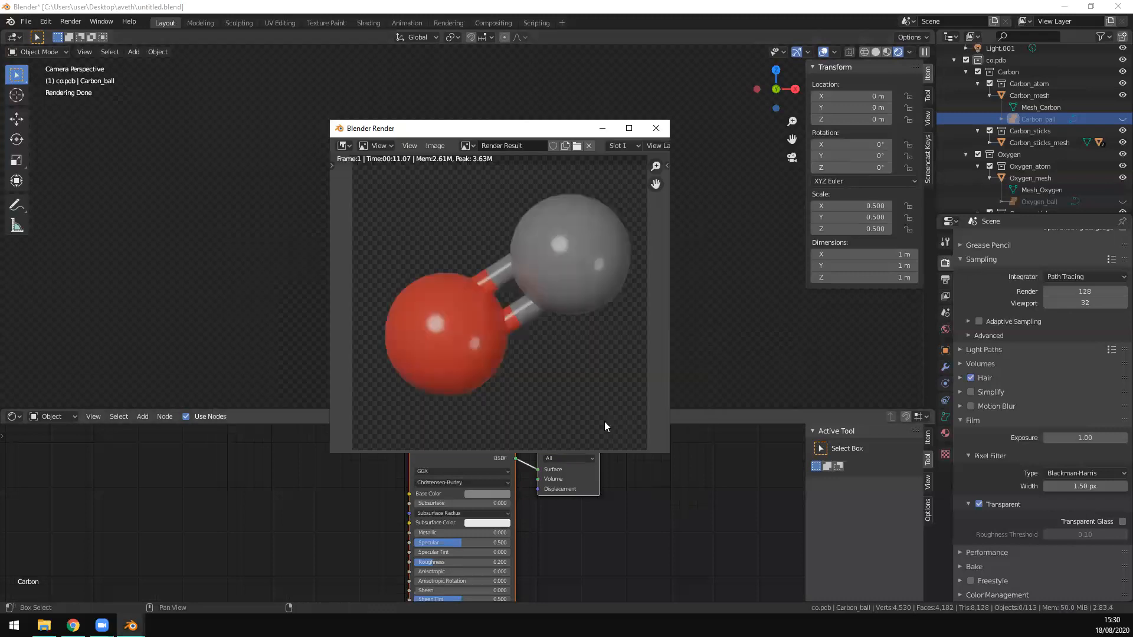